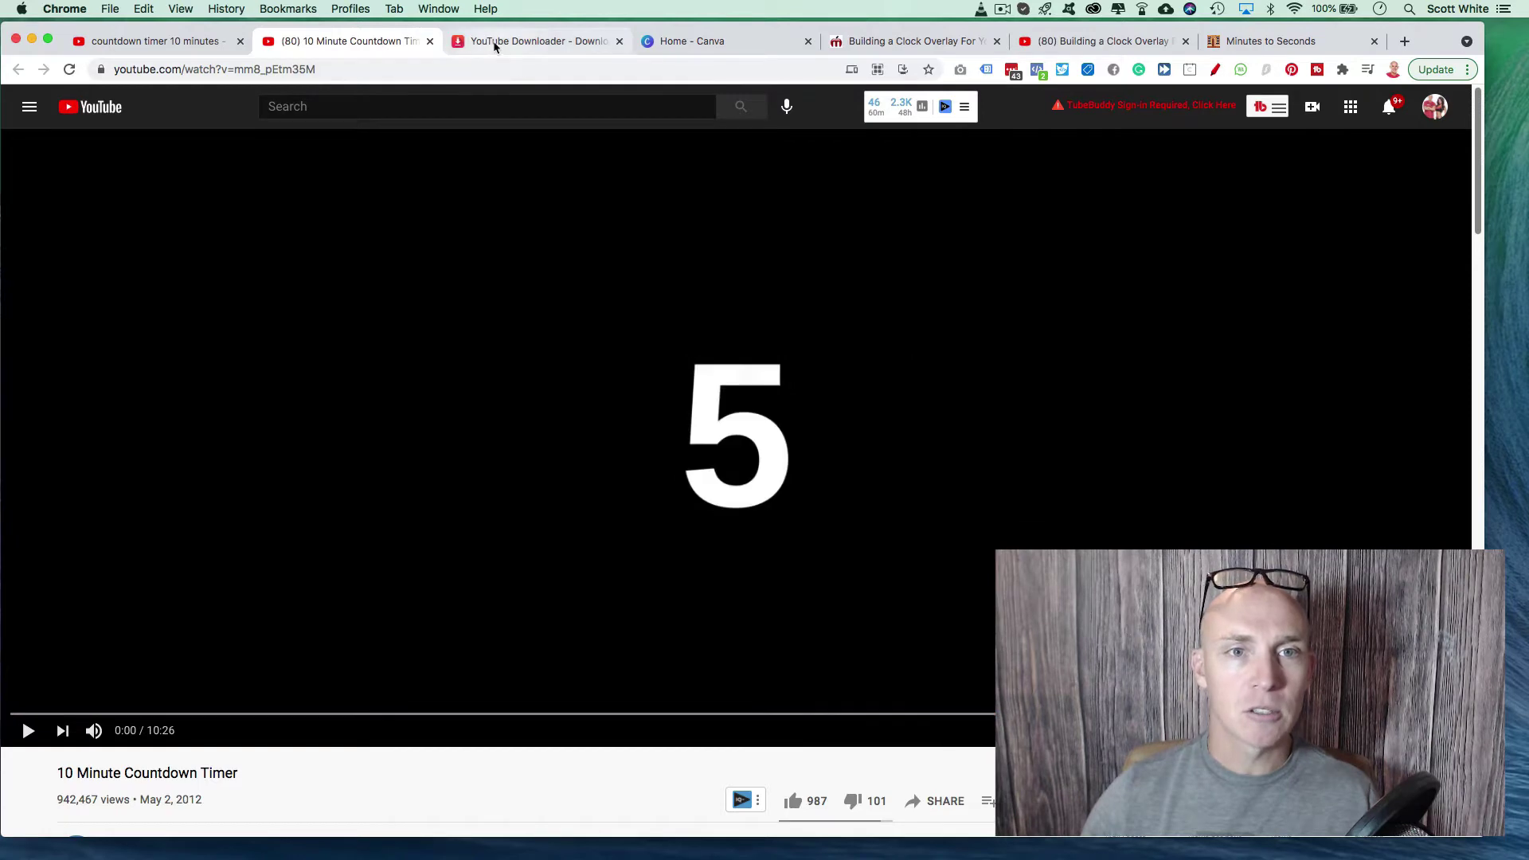
left_click(503, 44)
left_click(693, 266)
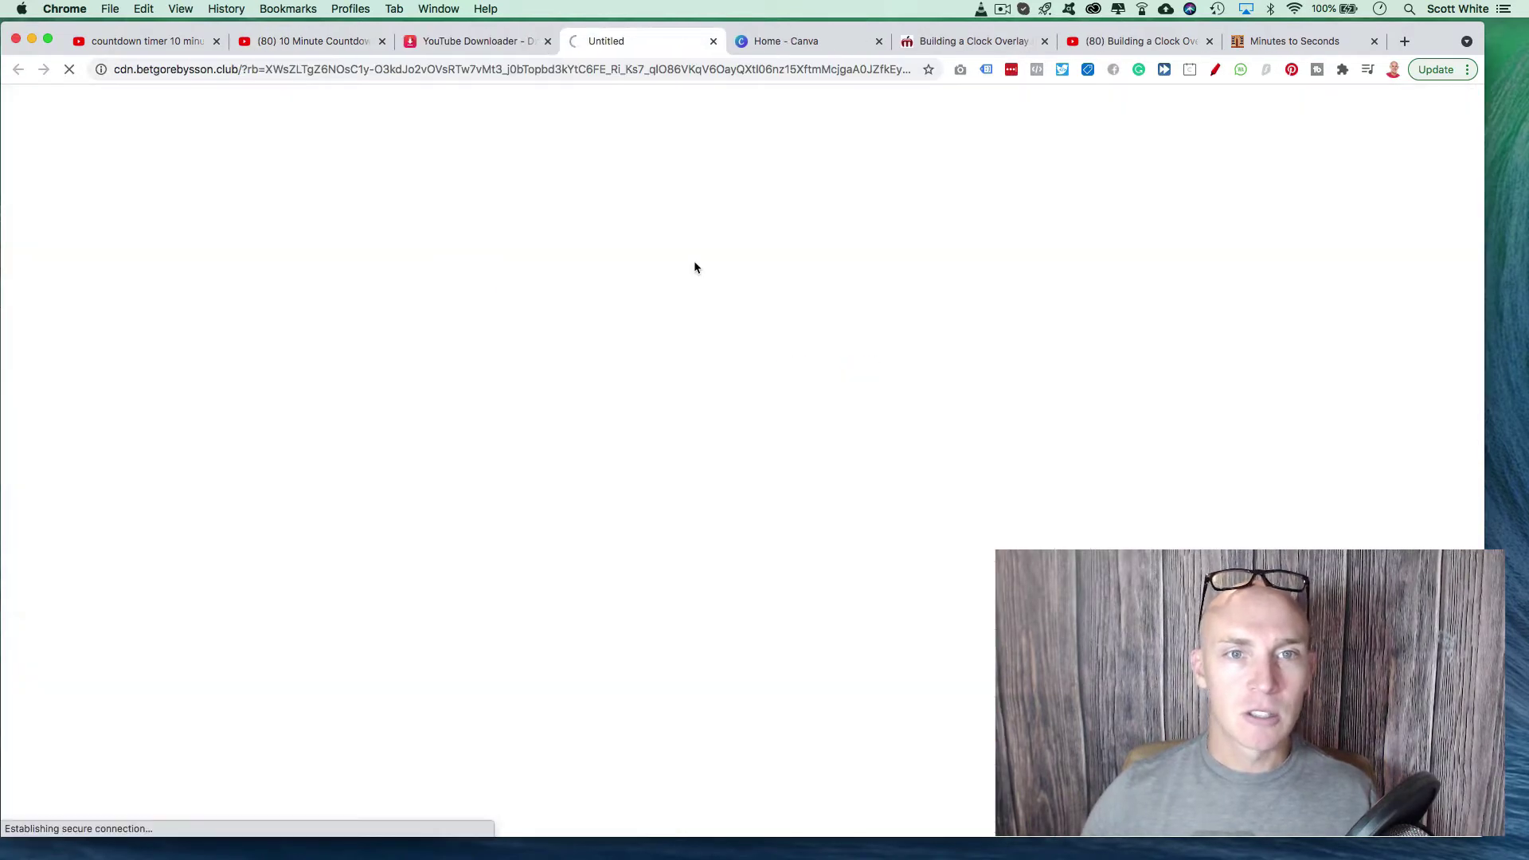
left_click(709, 40)
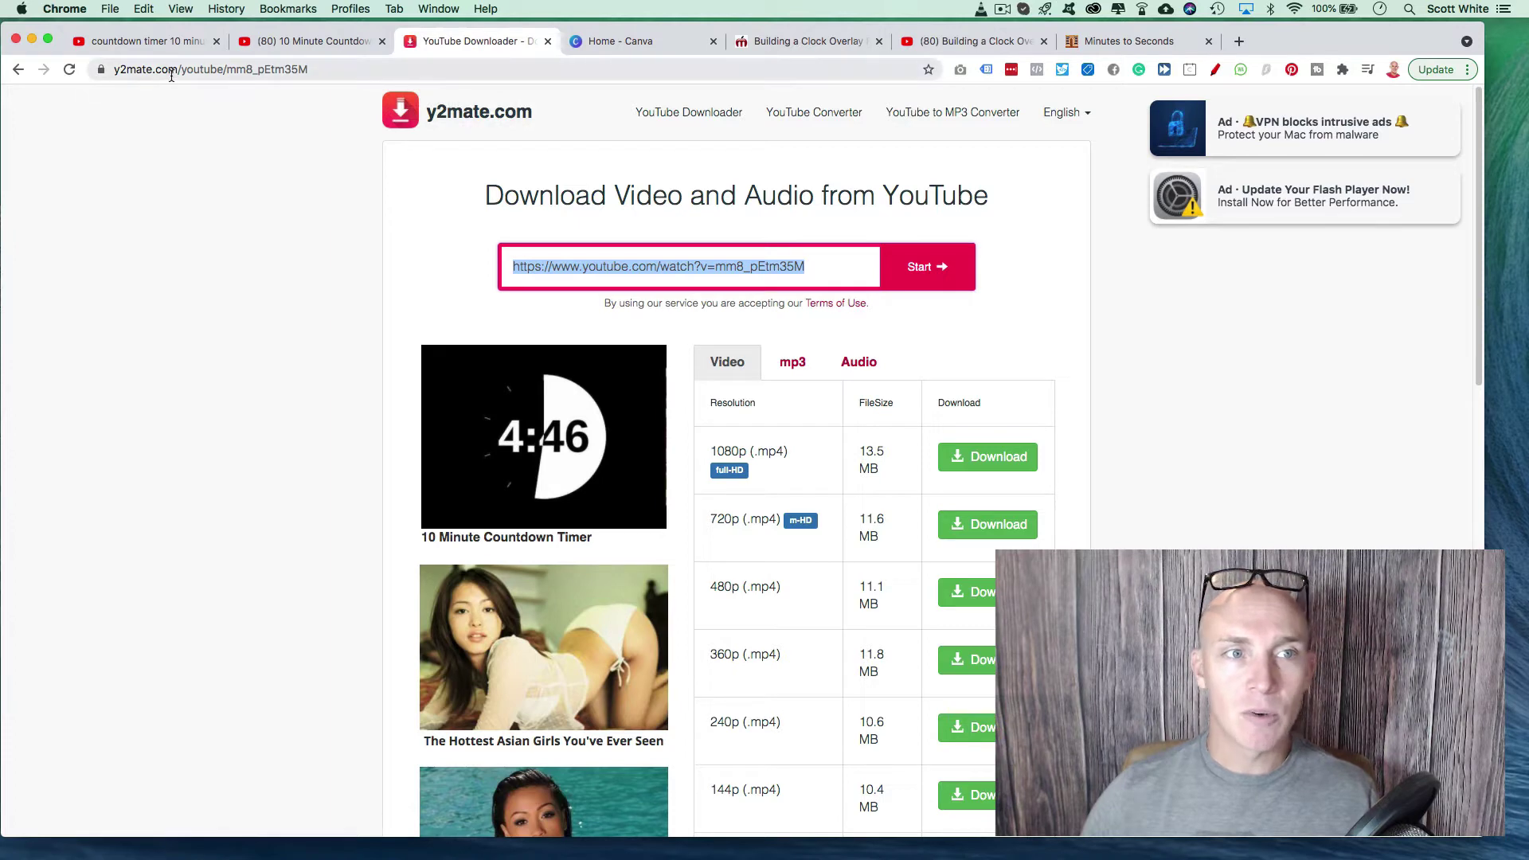
left_click(610, 270)
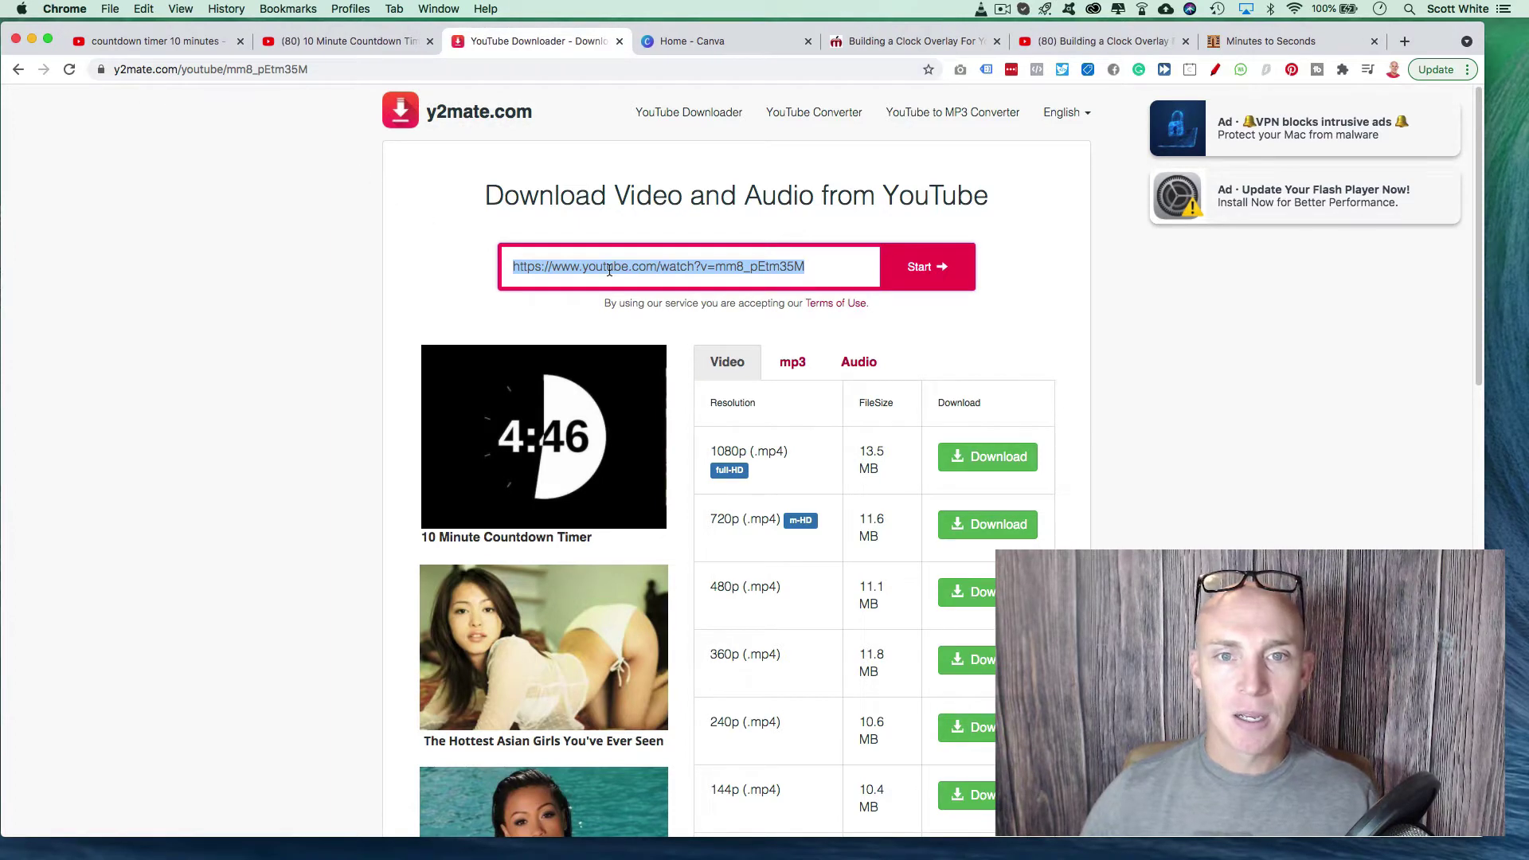
left_click(924, 267)
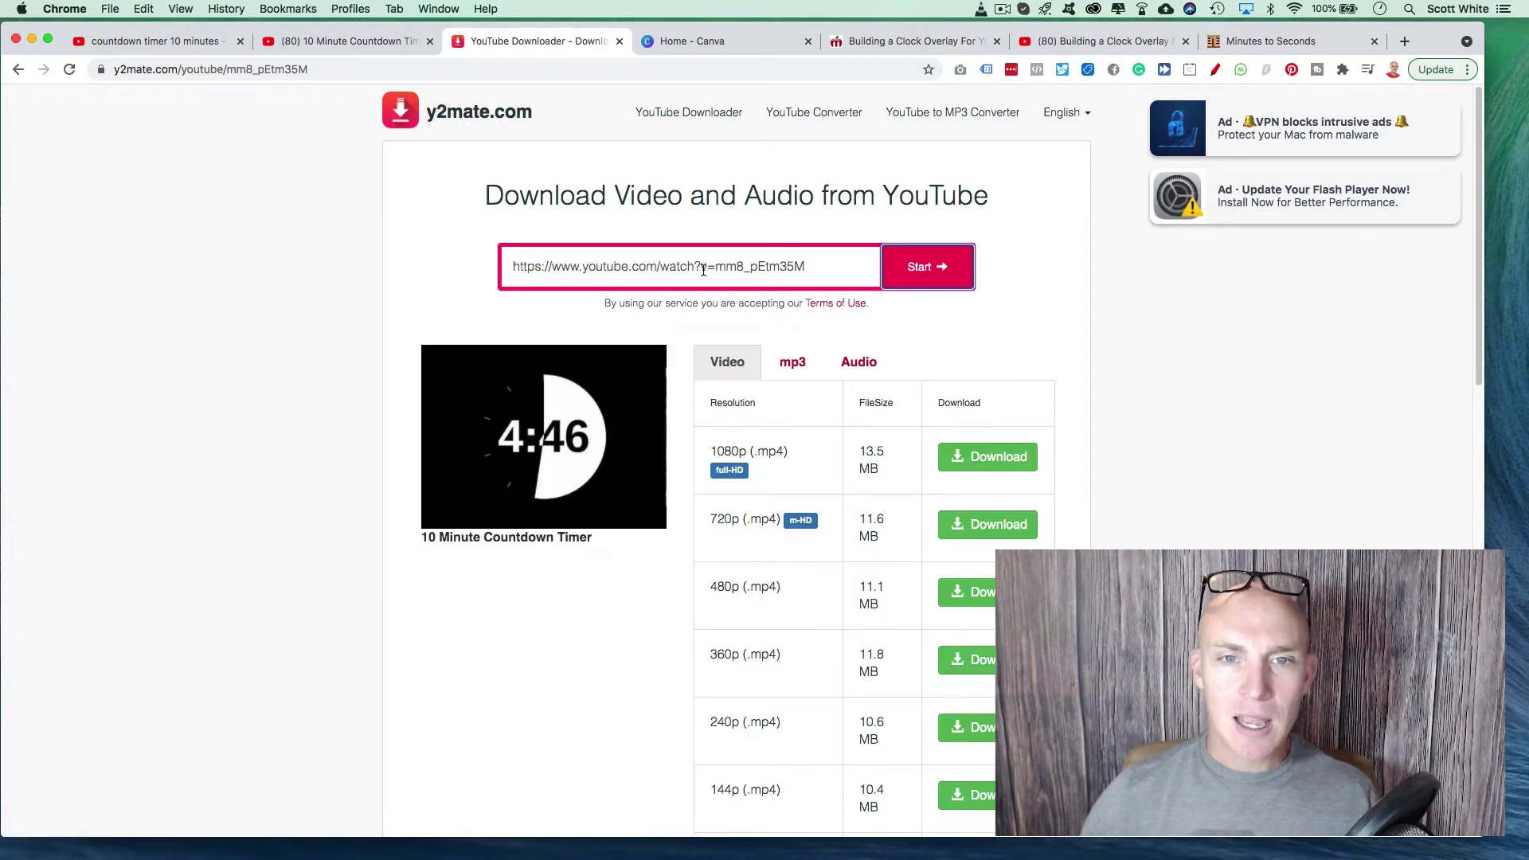
Step: Download the 10 Minute Countdown Timer video as a 1080p .mp4 file
scroll(794, 414, "down", 4)
scroll(781, 446, "up", 2)
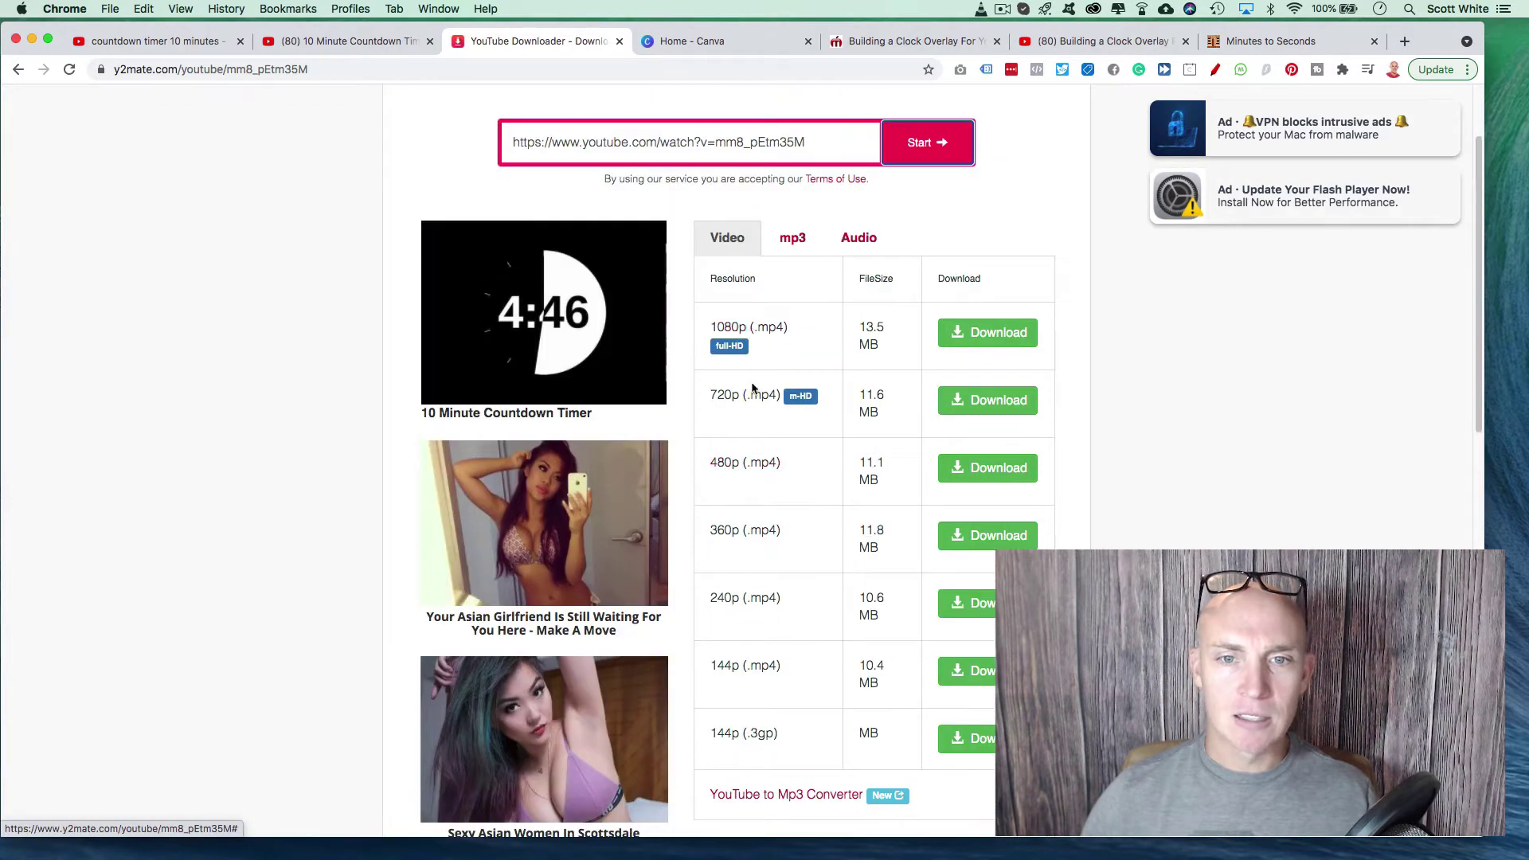
left_click(1005, 336)
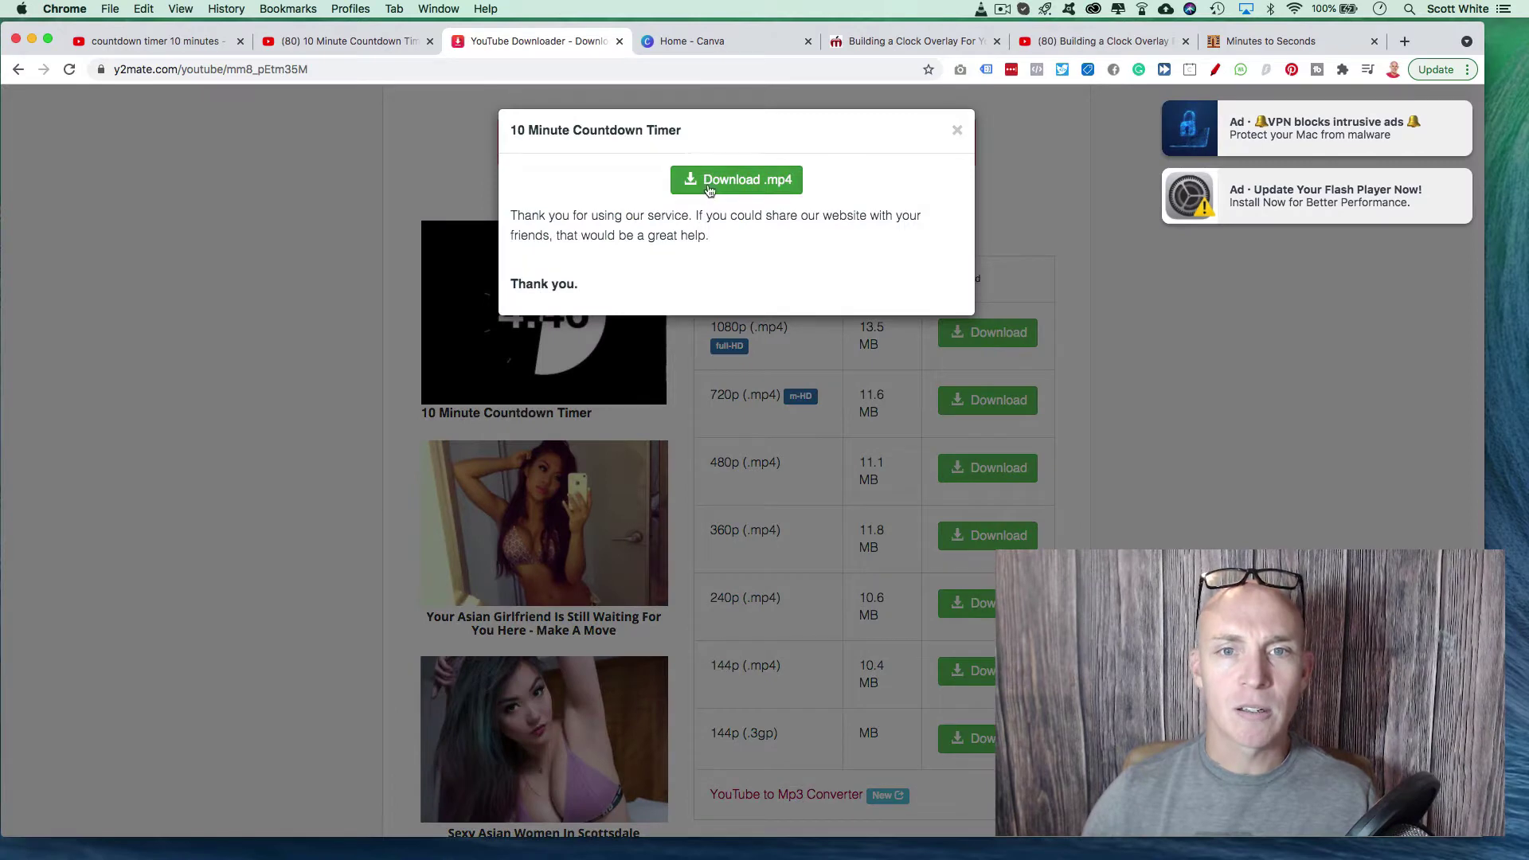
left_click(756, 182)
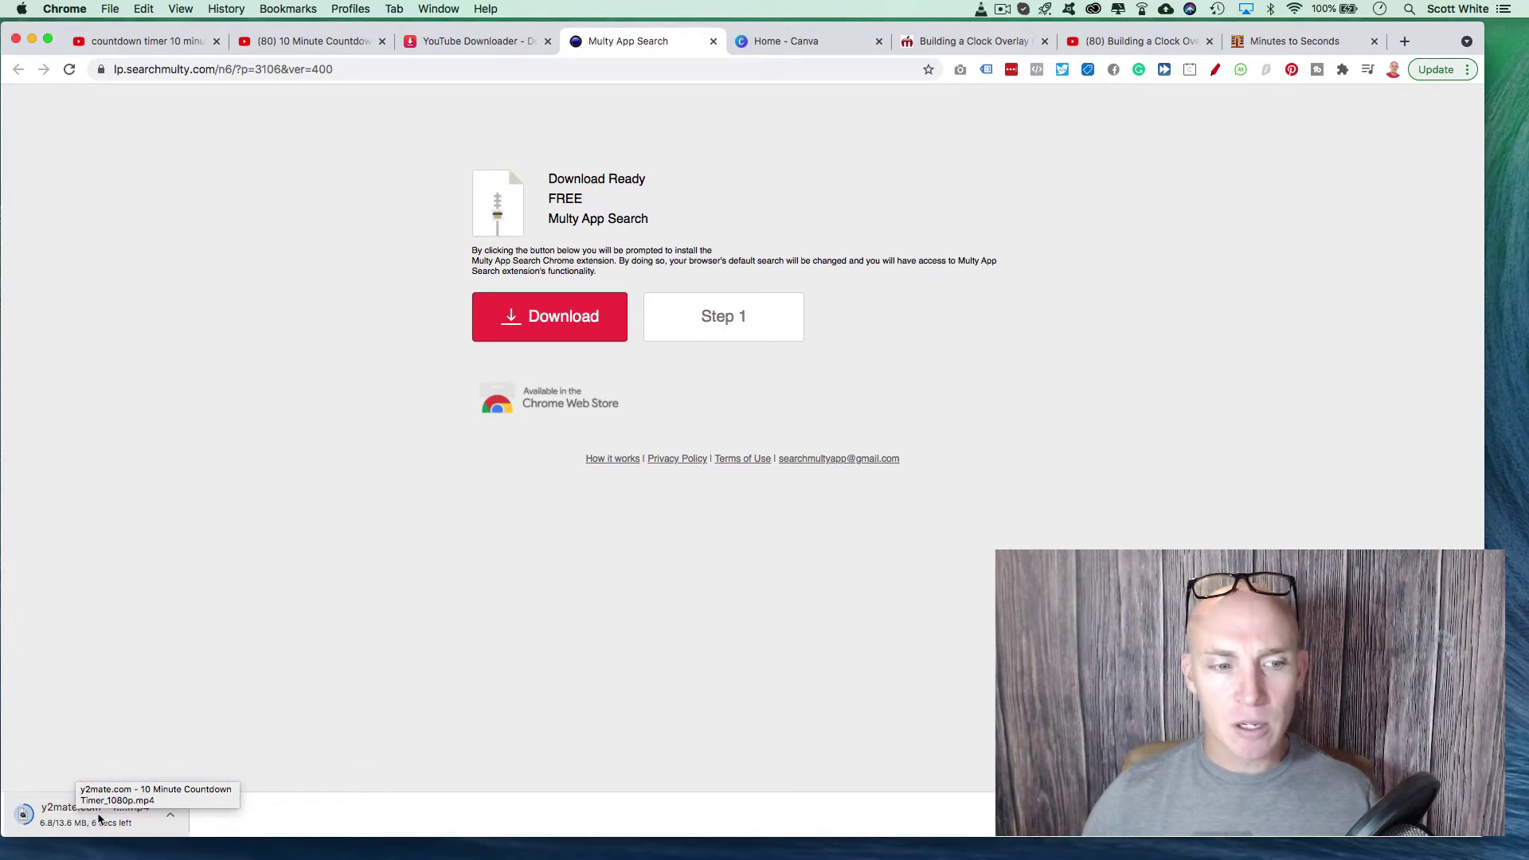
Step: Return to the YouTube results for "countdown timer 10 minutes" and look through the available timer styles
left_click(149, 47)
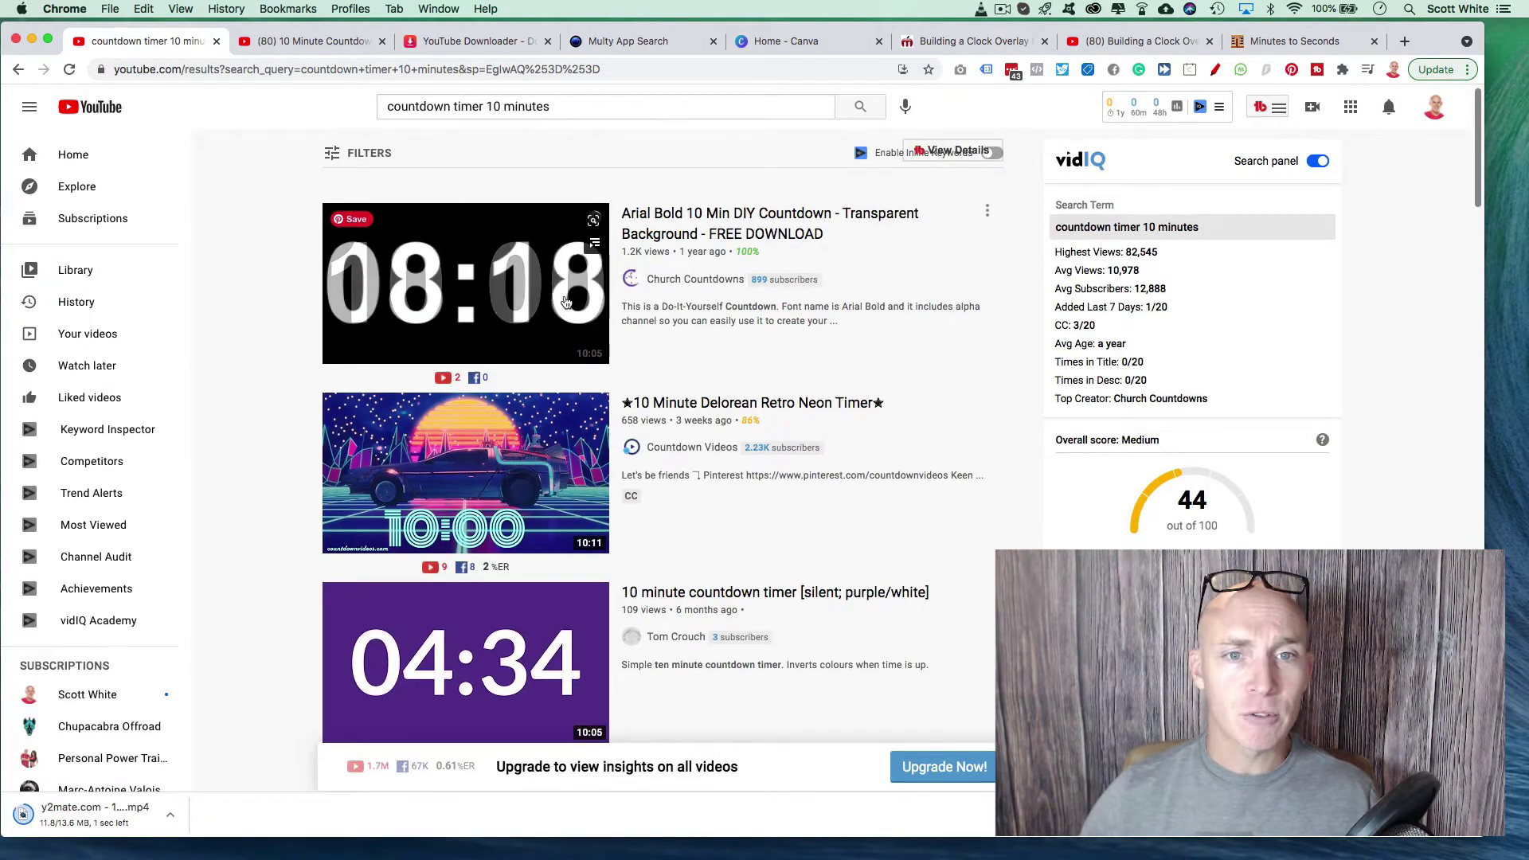
scroll(631, 248, "down", 3)
scroll(630, 249, "down", 12)
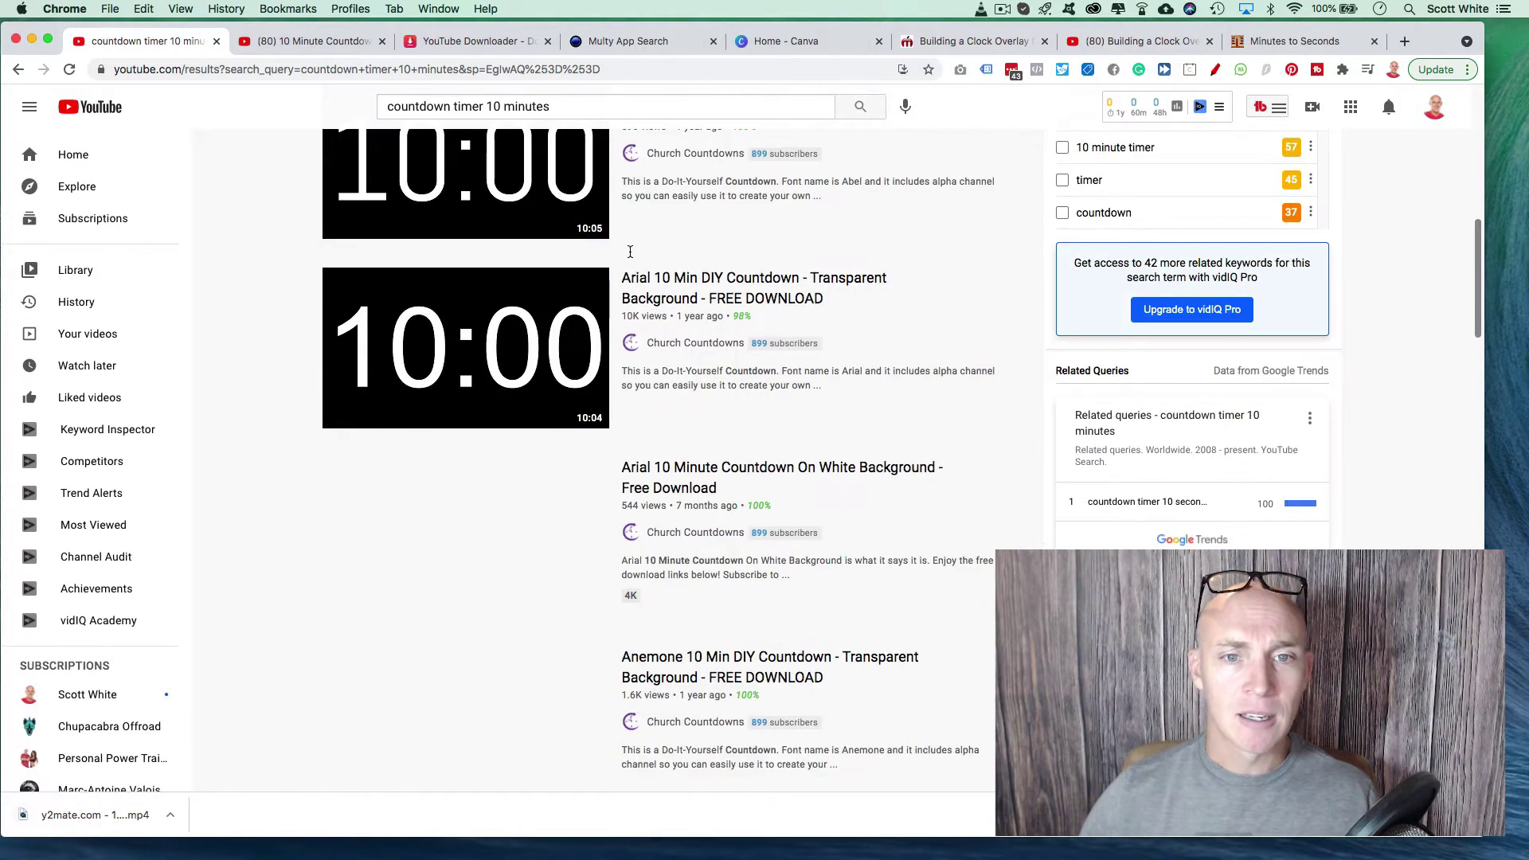
scroll(621, 263, "down", 10)
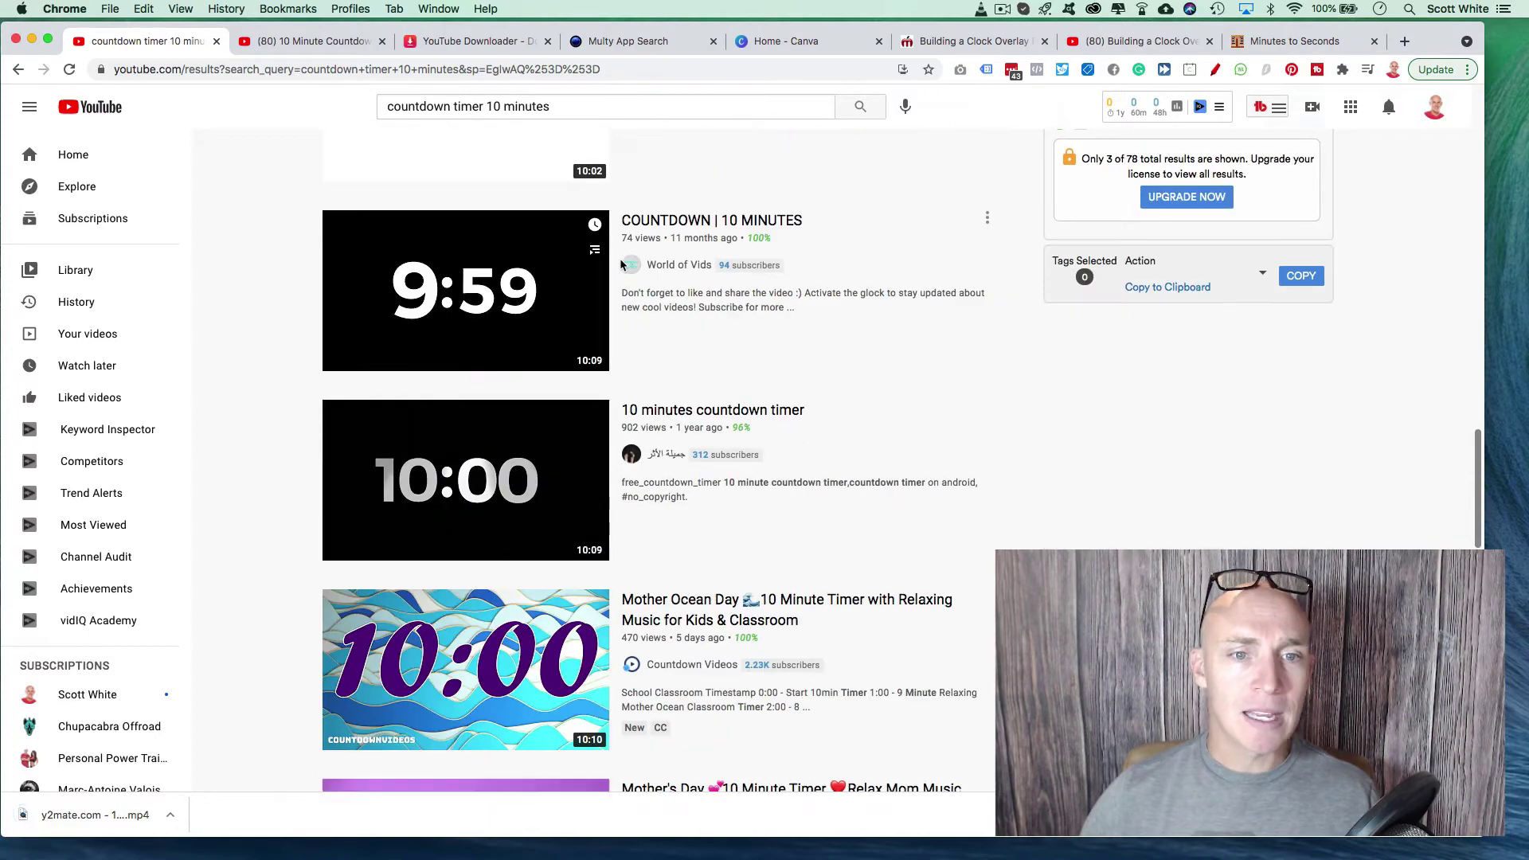
scroll(620, 267, "up", 20)
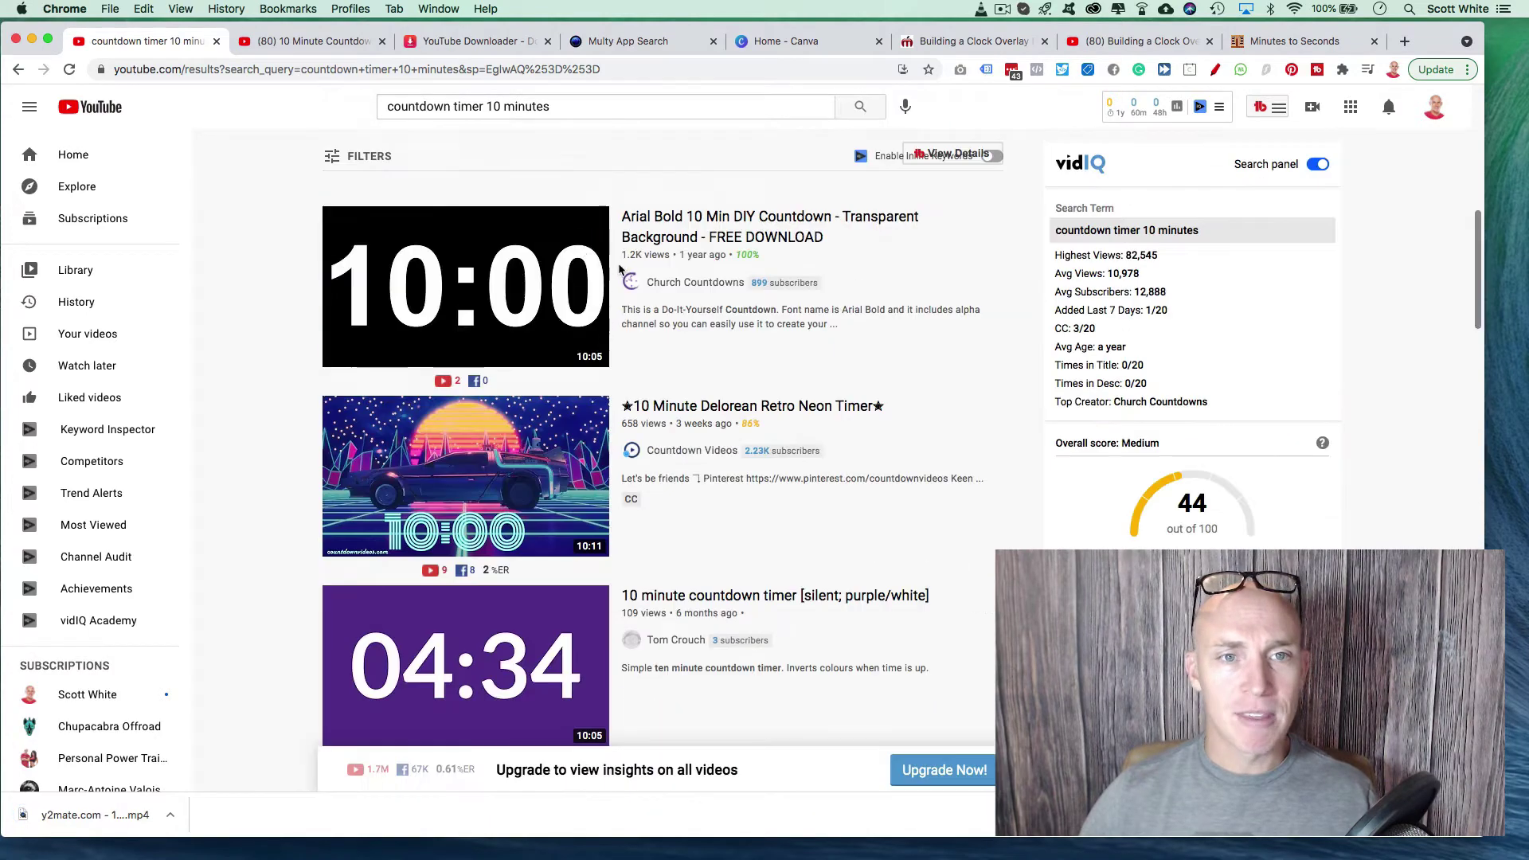
Step: Search YouTube for "countdown timer 4 minutes", filter by Creative Commons, and look through the matching videos
double_click(493, 106)
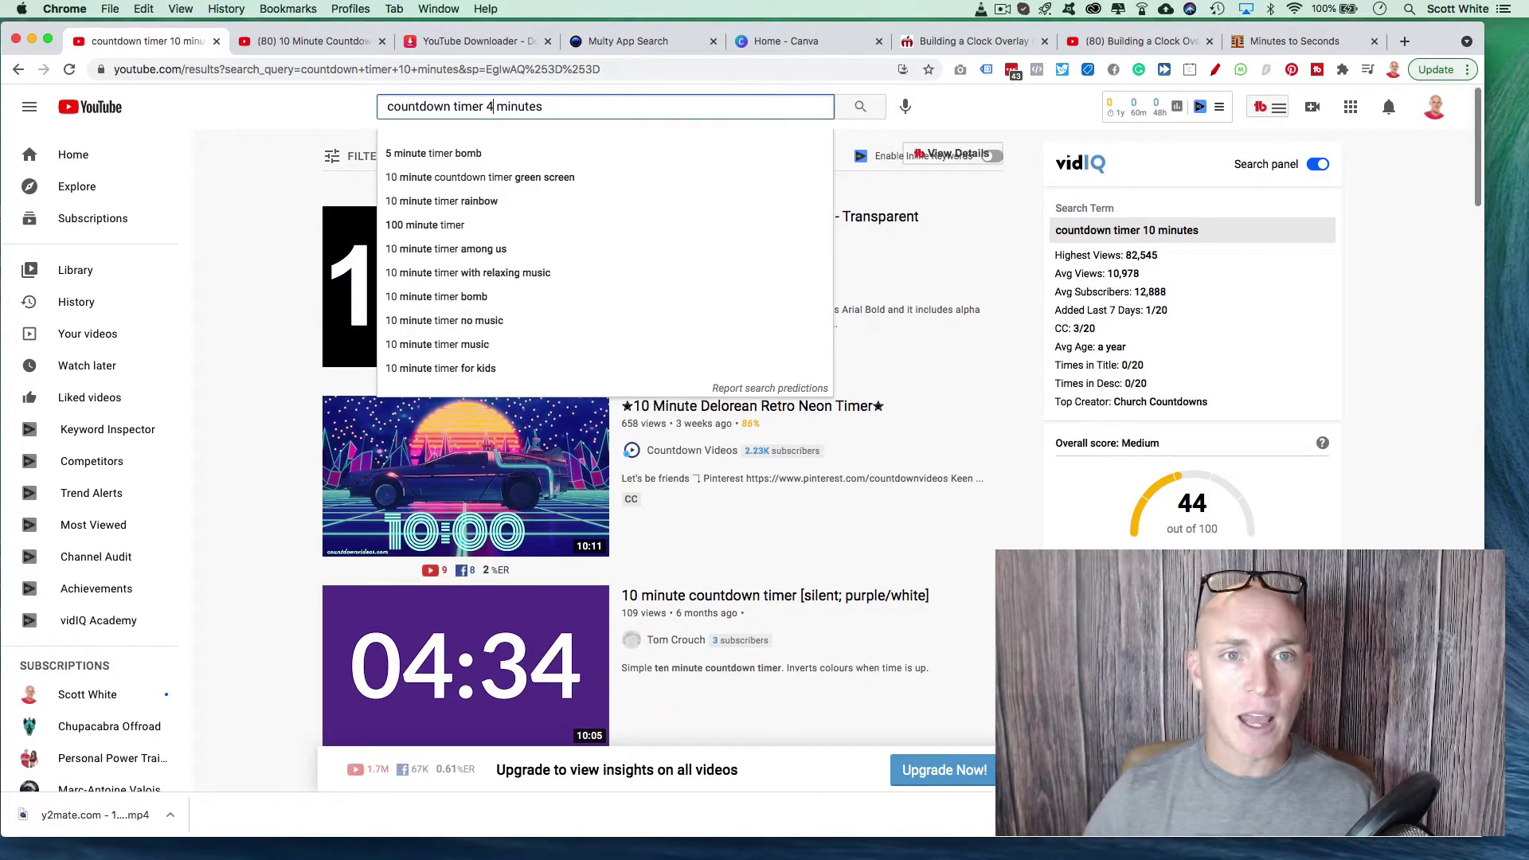
type("4")
key("Return")
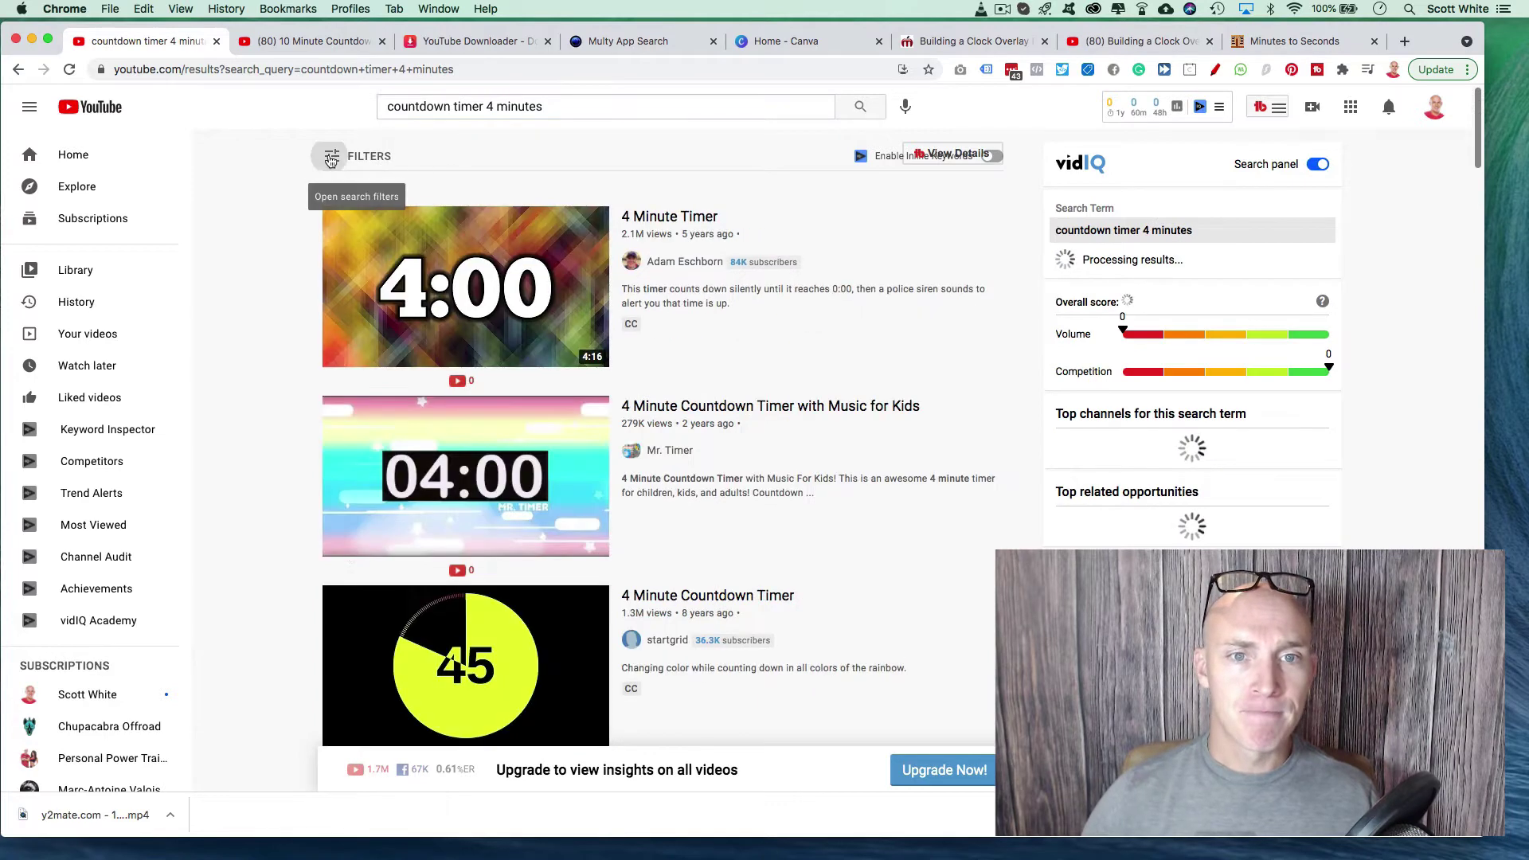
left_click(329, 155)
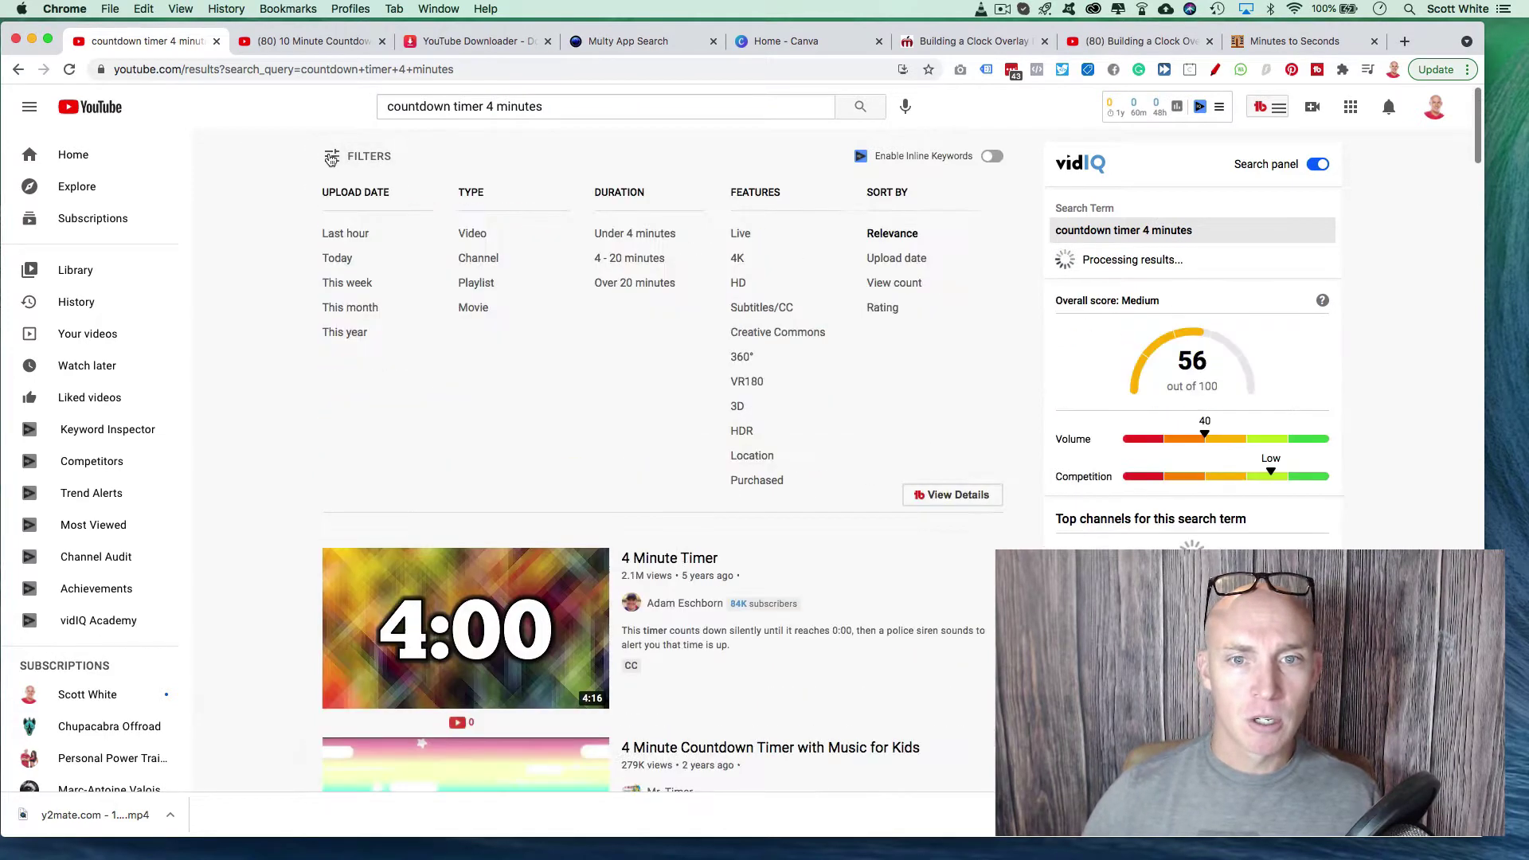
left_click(764, 334)
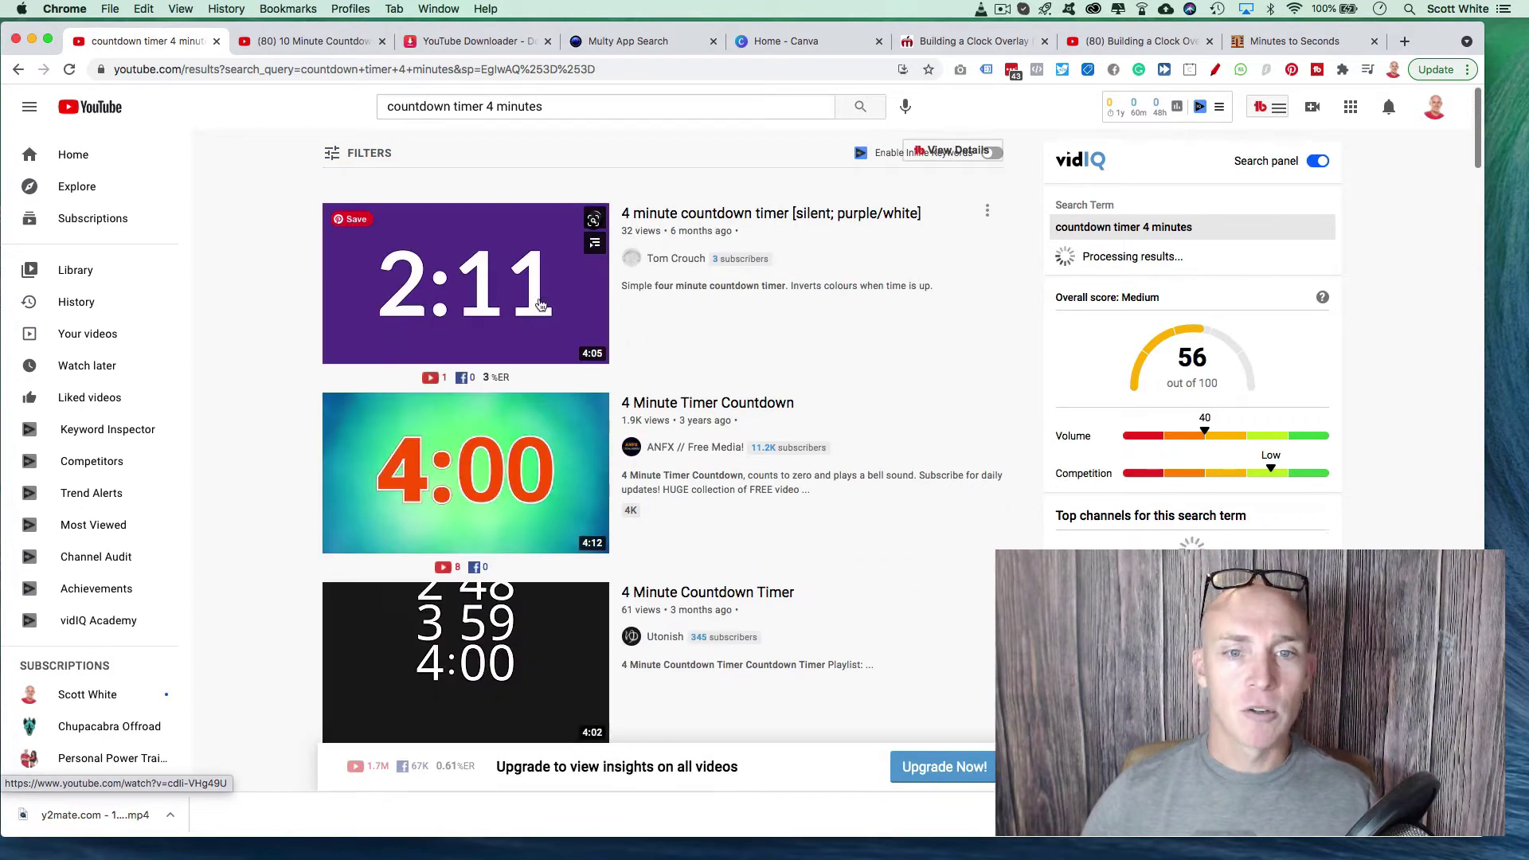
scroll(546, 379, "down", 1)
scroll(546, 371, "down", 5)
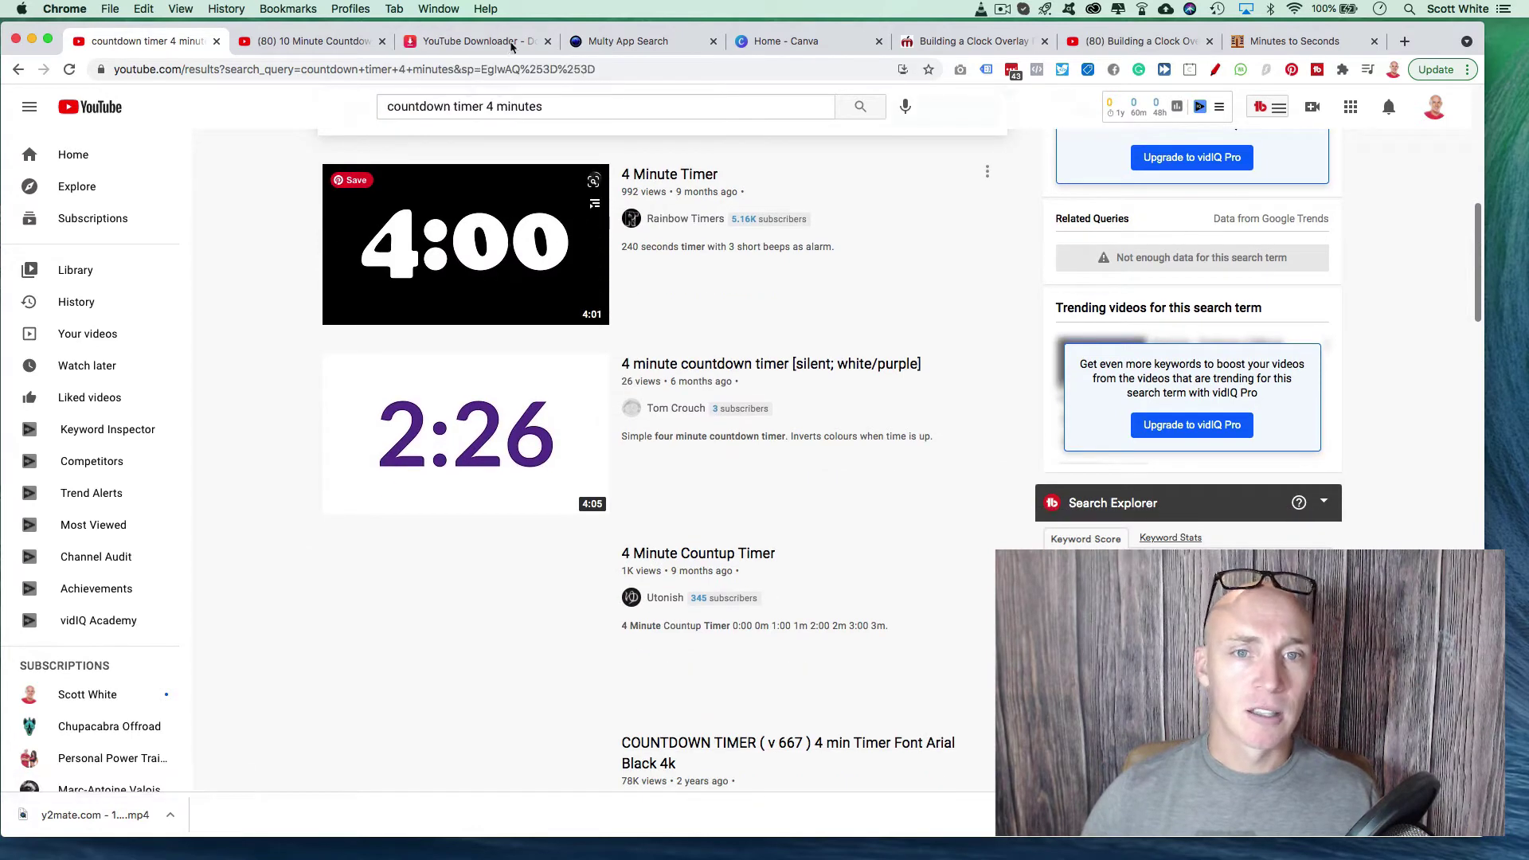
Step: Return to the YouTube Downloader page and try to dismiss its download dialog, closing the pop-up tab
left_click(482, 41)
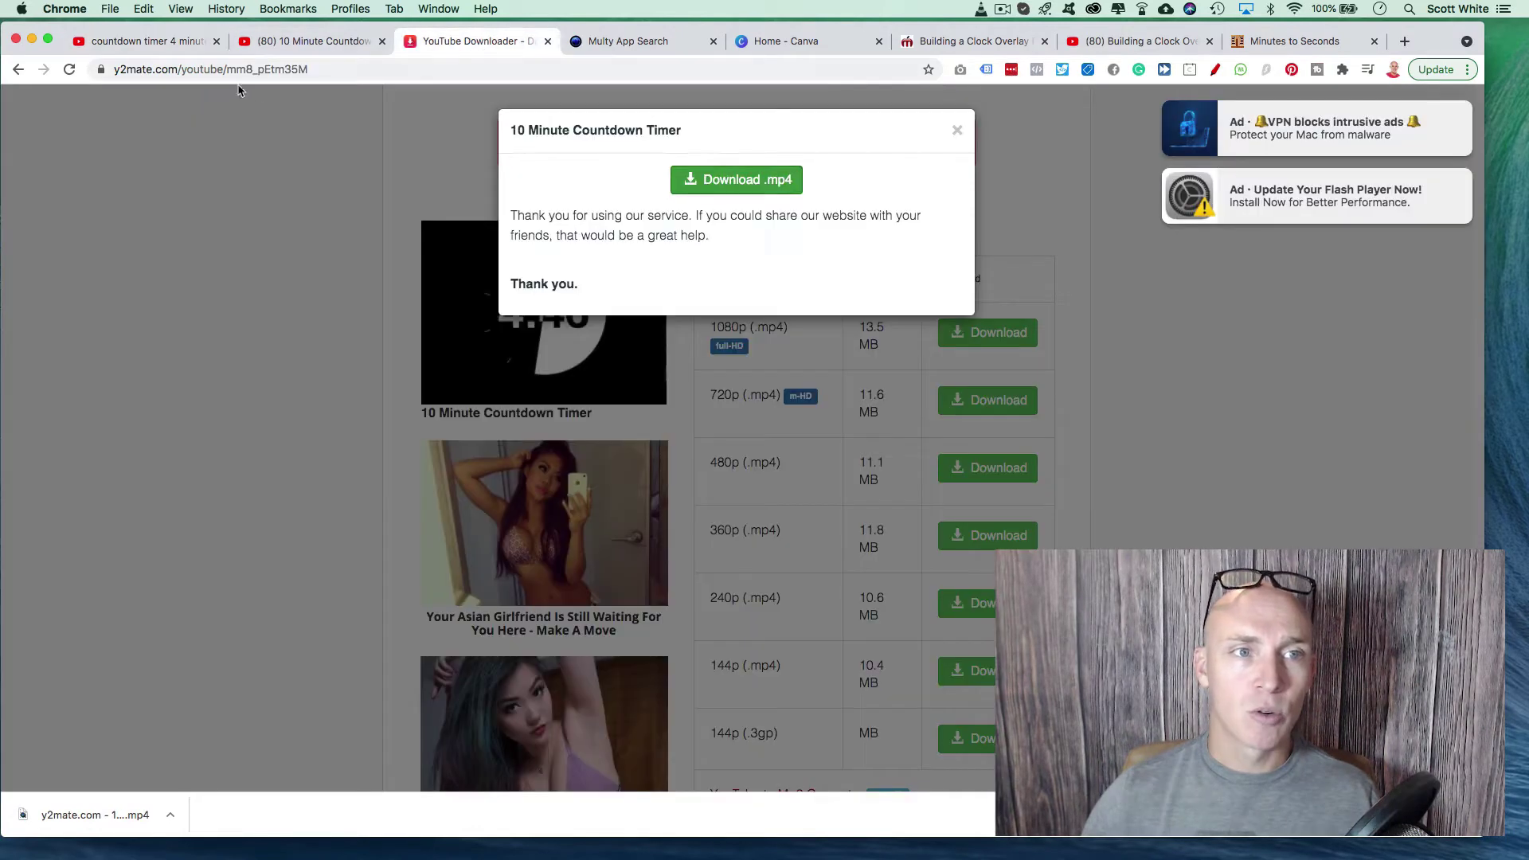
left_click(957, 132)
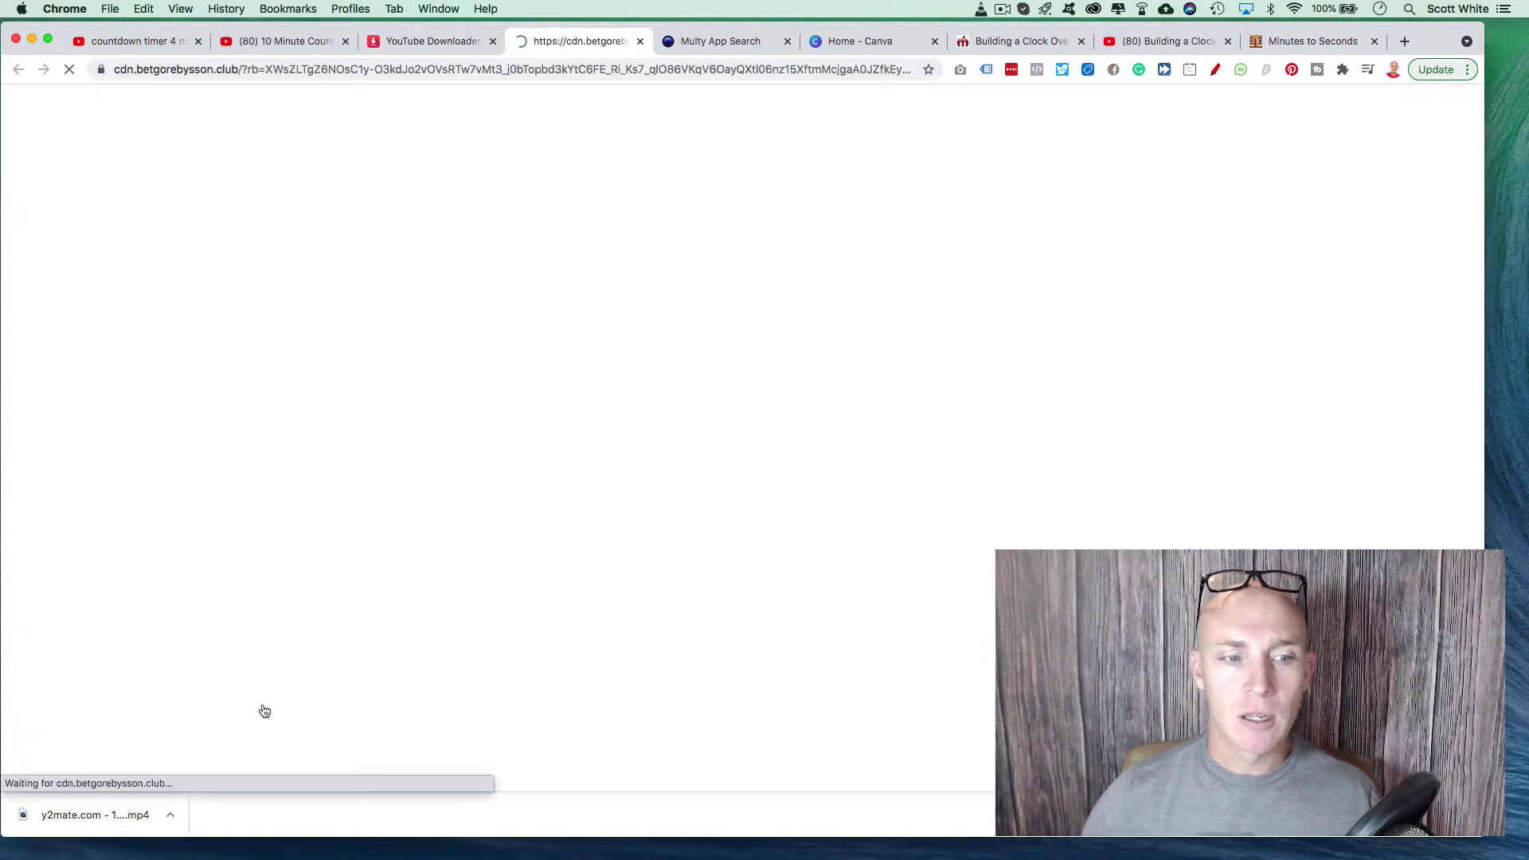
left_click(640, 41)
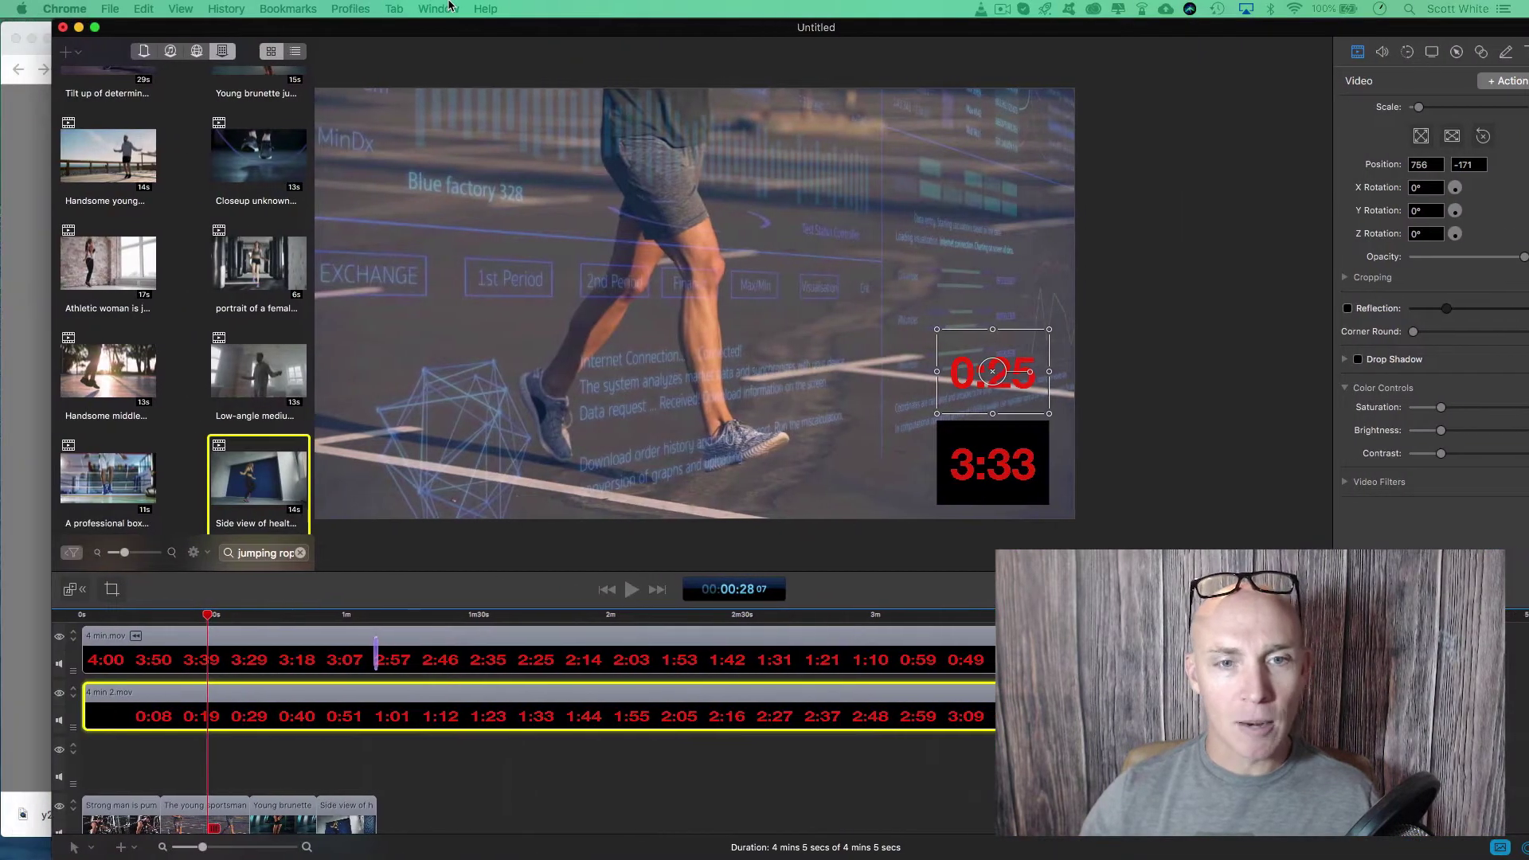
Step: Switch to ScreenFlow and add the downloaded 10 Minute Countdown Timer video on the track below 4 min 2.mov, starting at the timeline's beginning
left_click(388, 811)
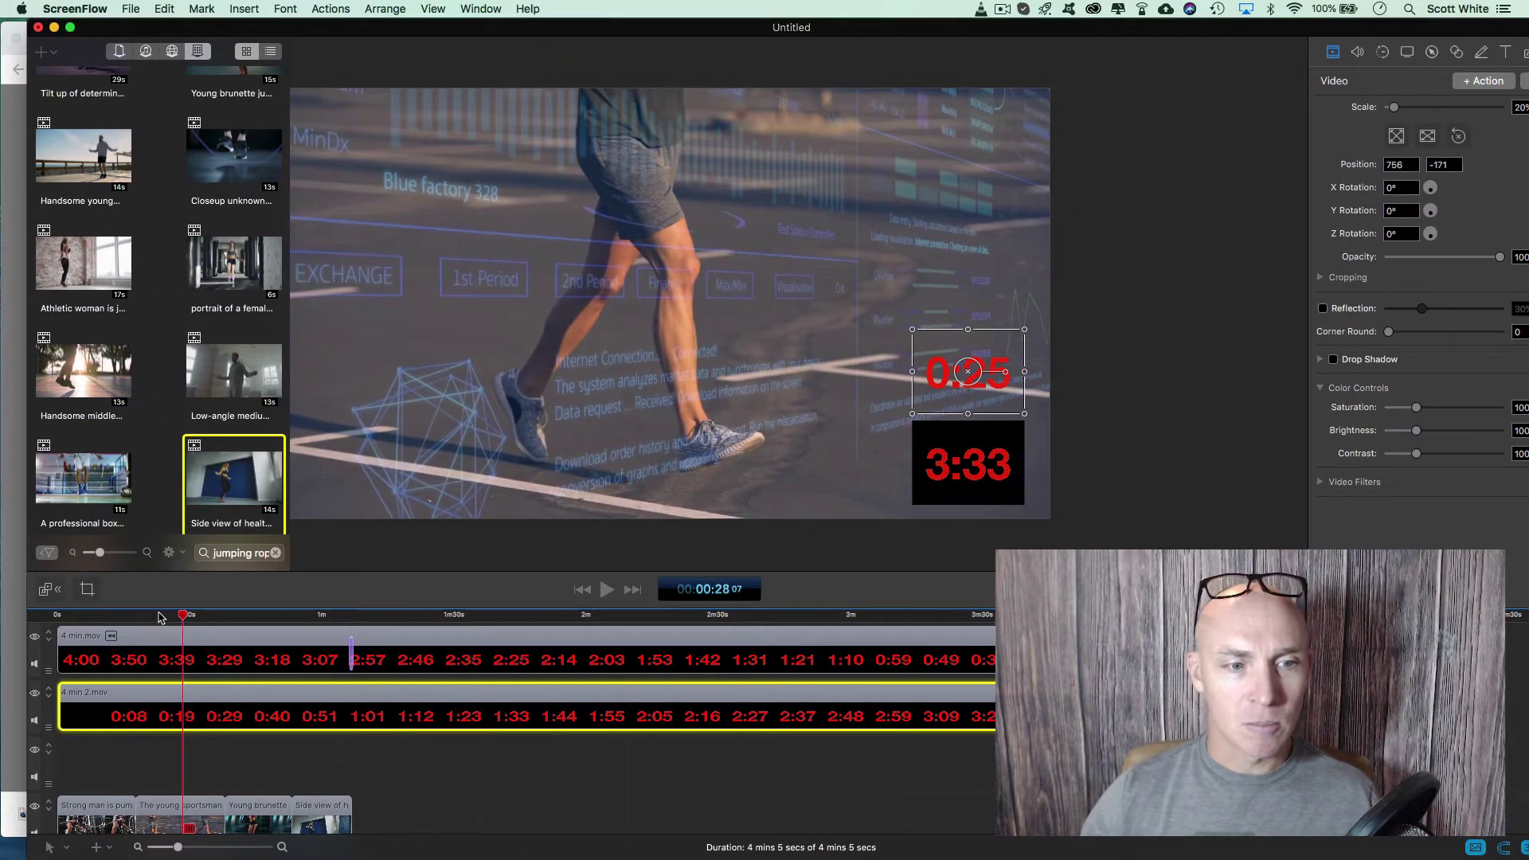
left_click_drag(85, 612, 226, 613)
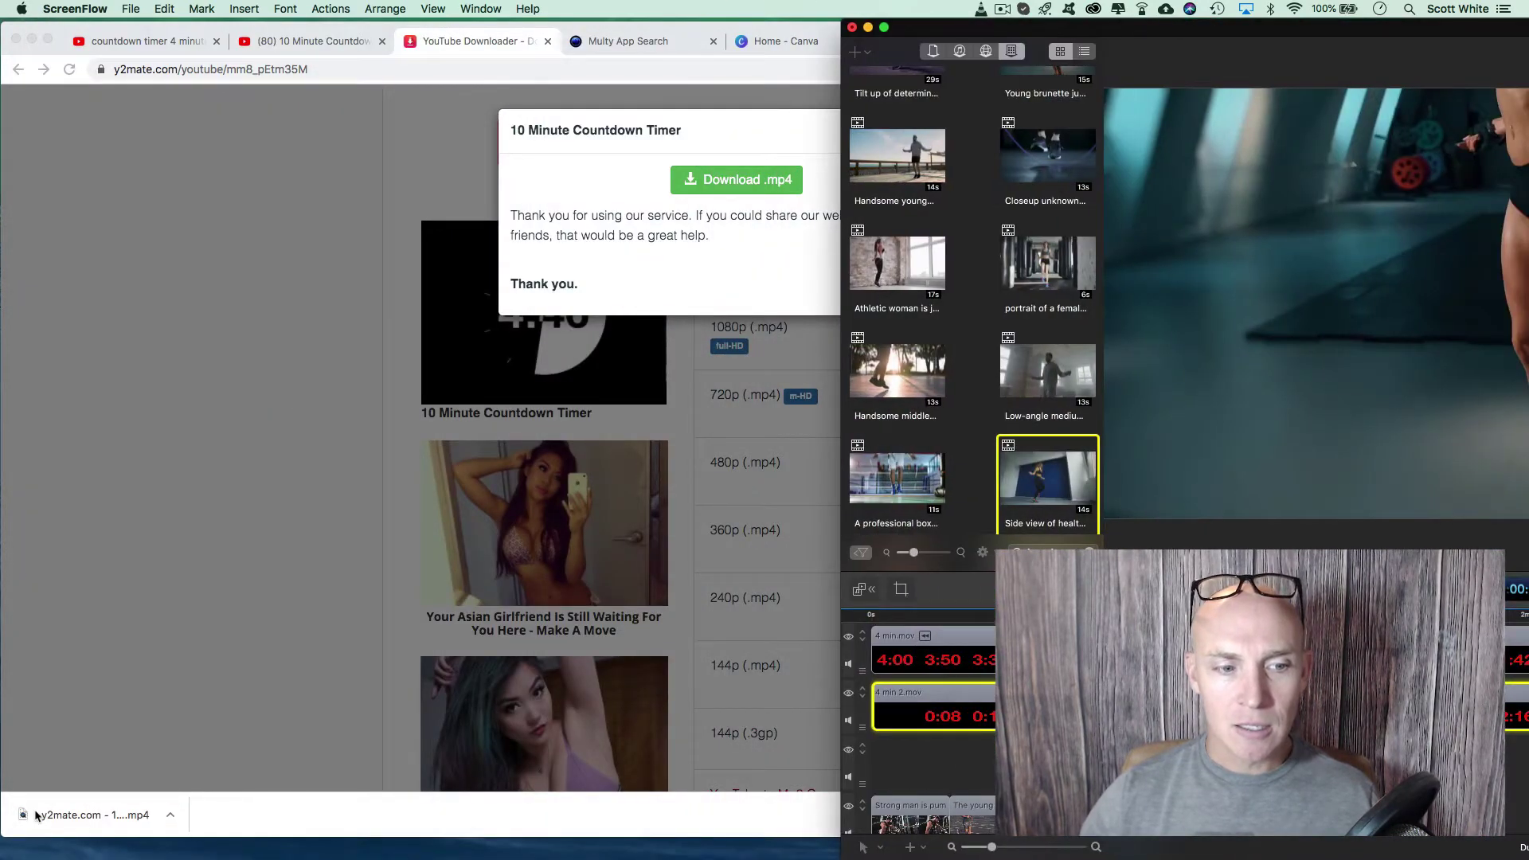
left_click(36, 815)
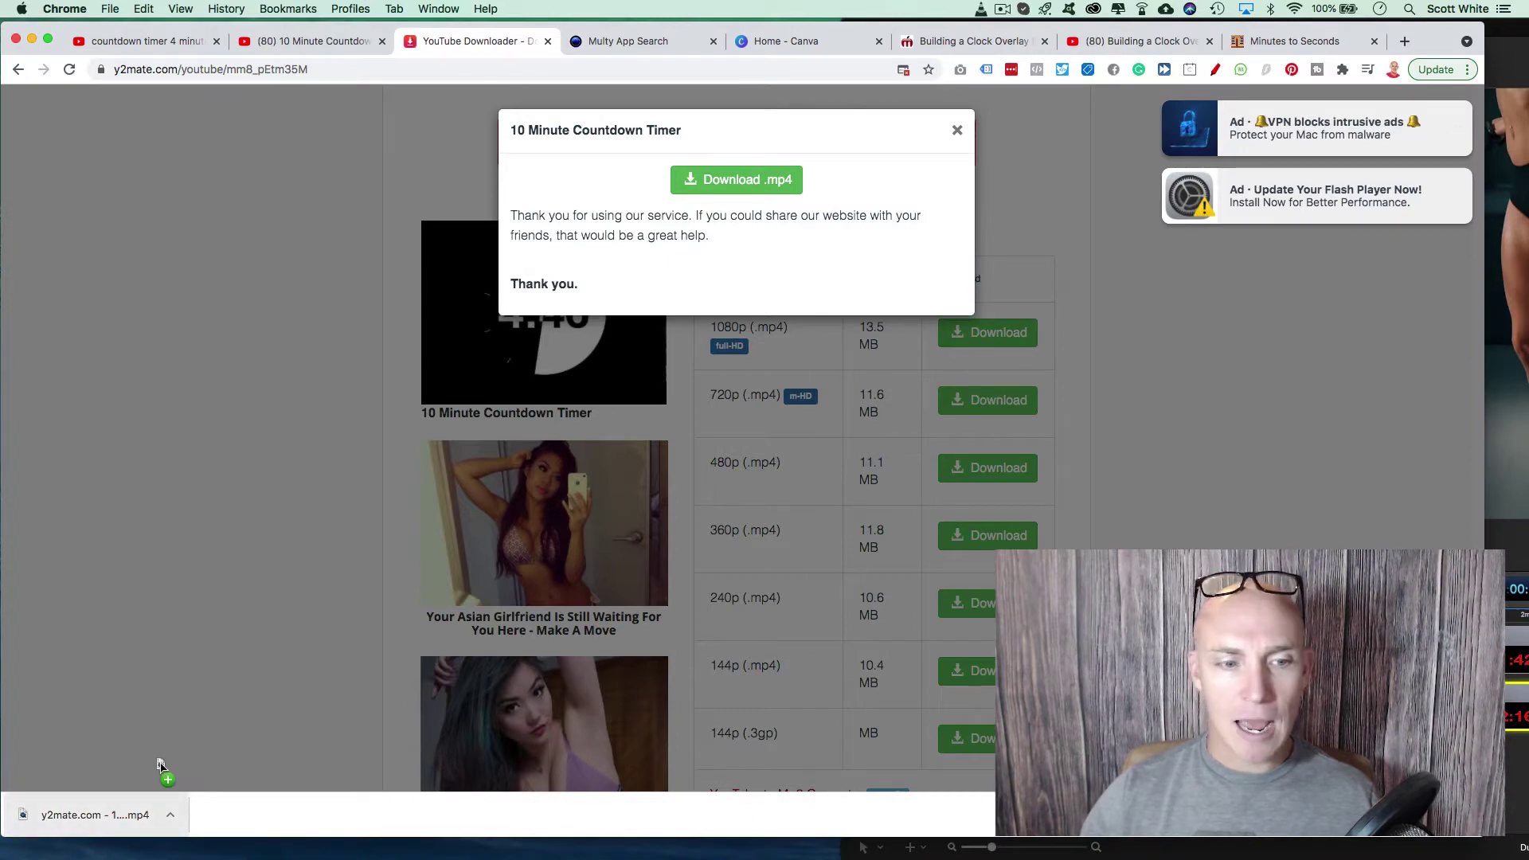
left_click(1508, 610)
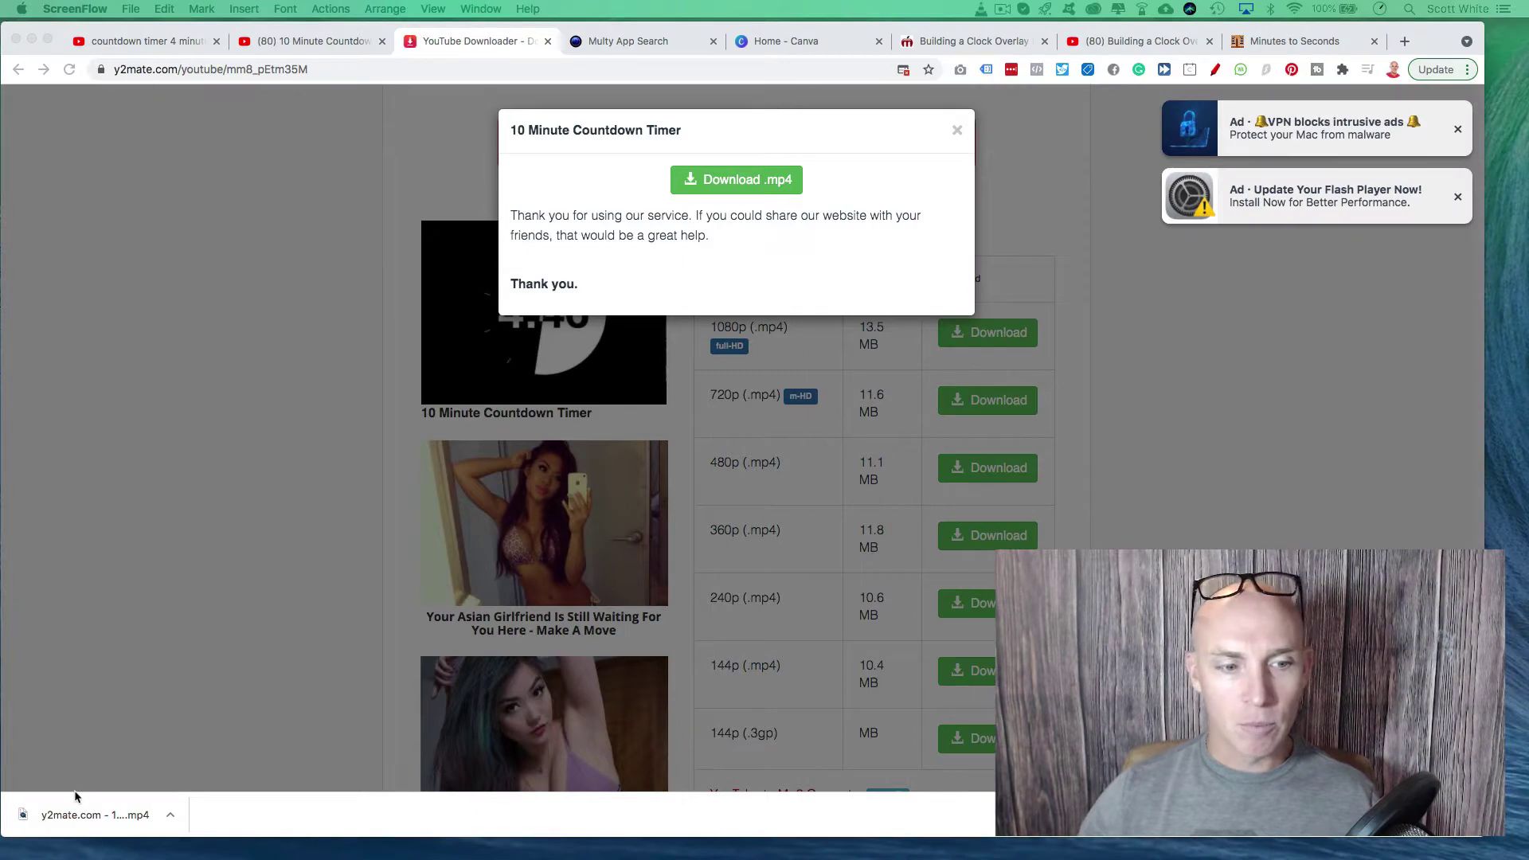
left_click(80, 802)
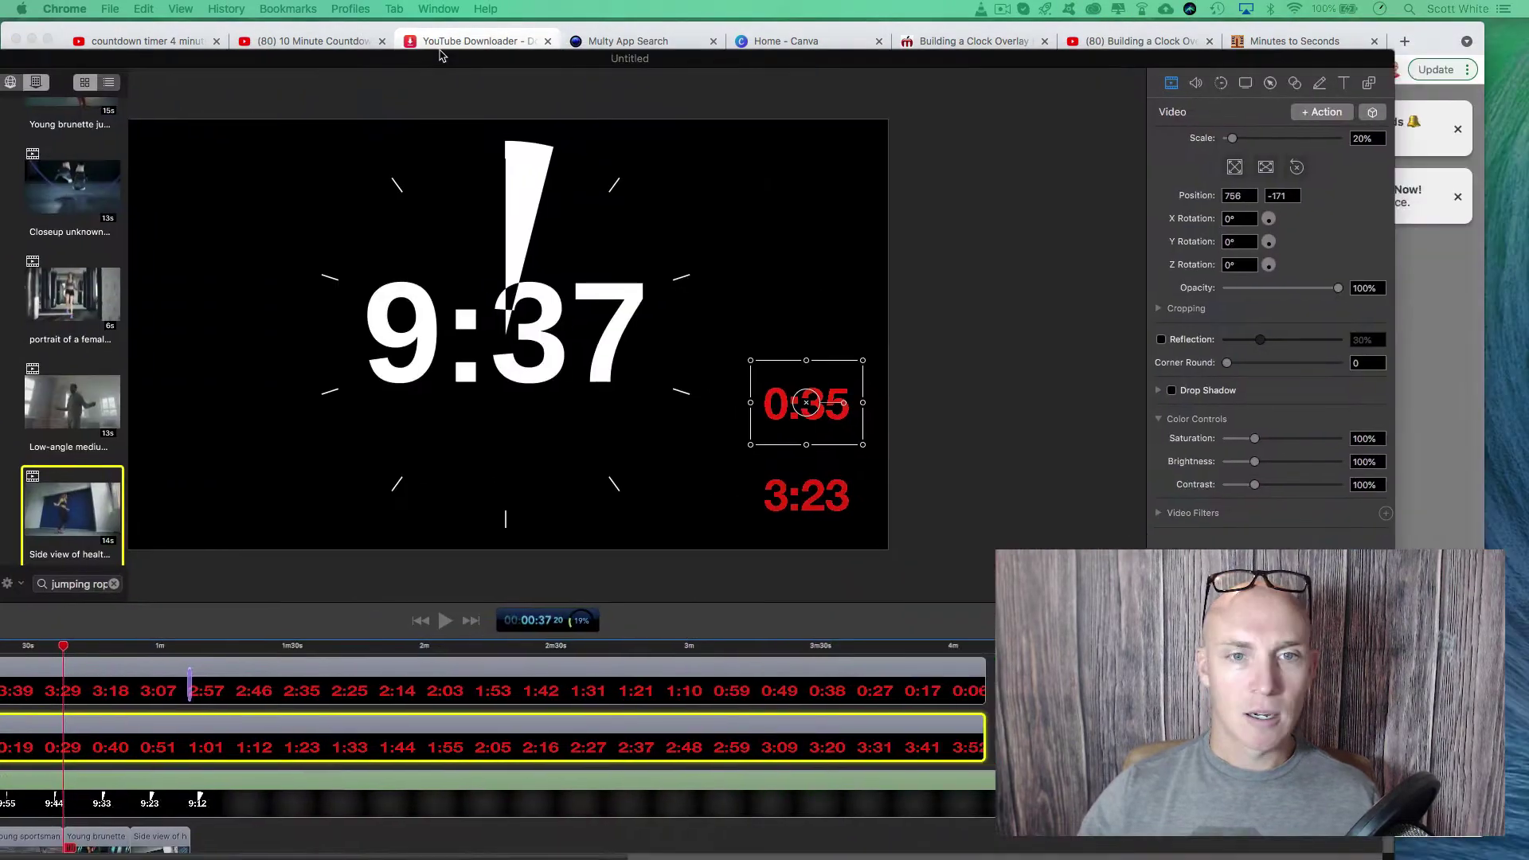
left_click_drag(442, 56, 664, 48)
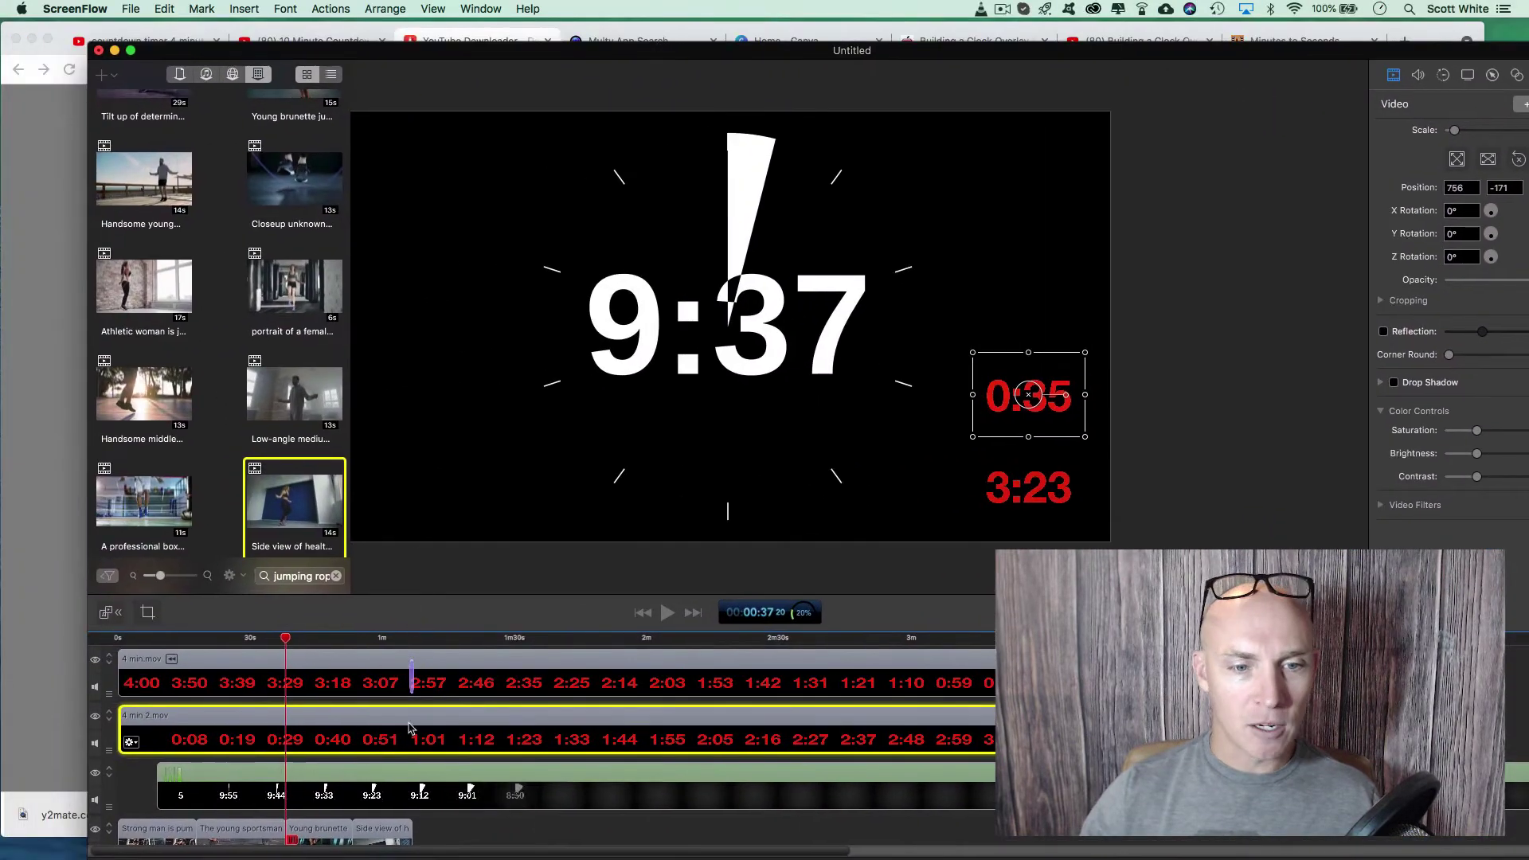
left_click_drag(442, 778, 356, 774)
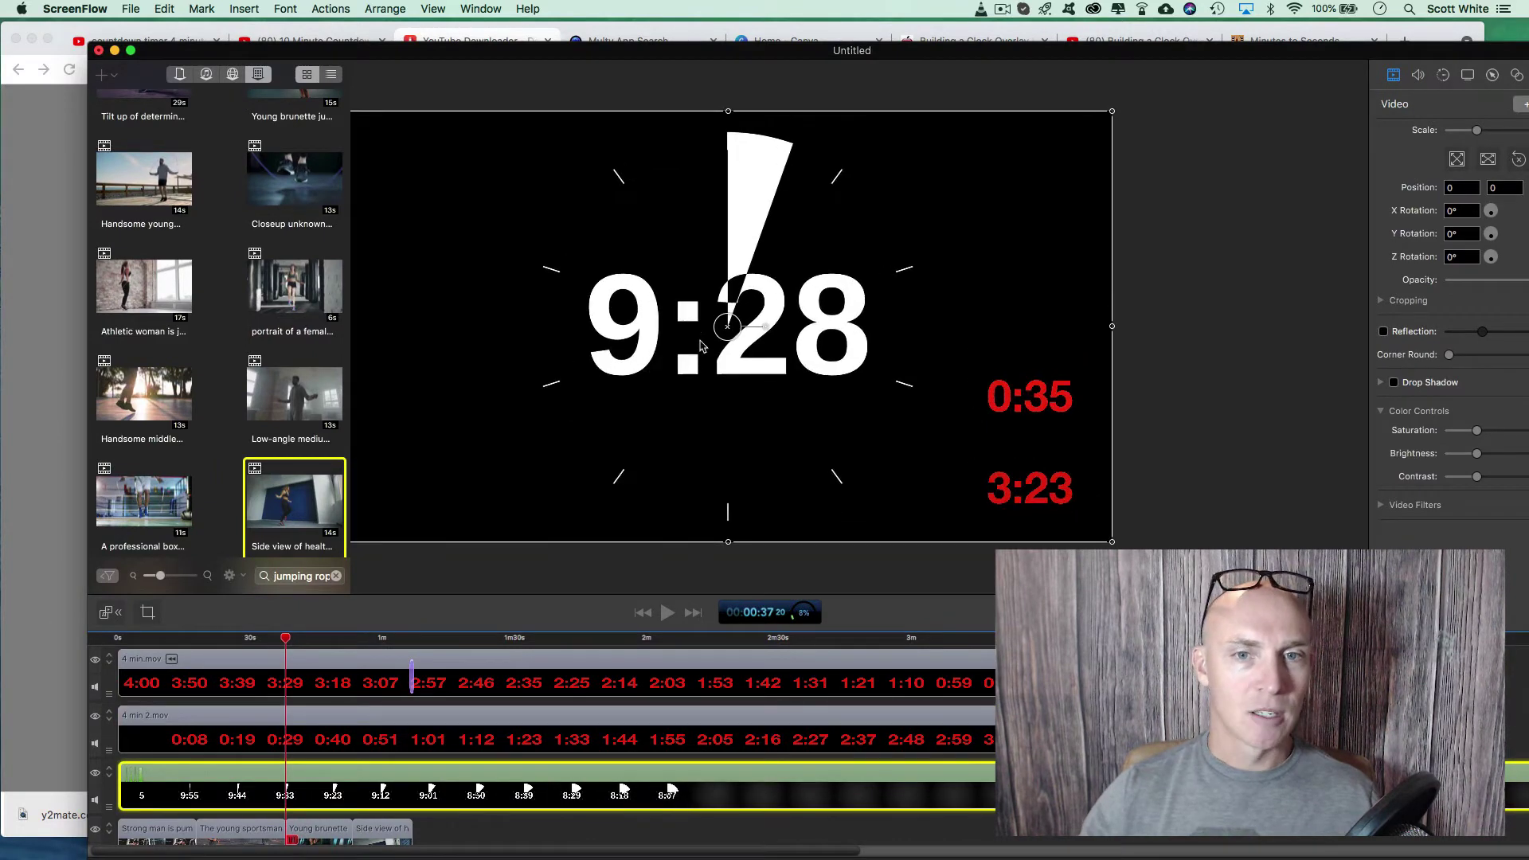
Step: Shrink the white countdown clip to about a third of the canvas width, placed at the canvas's right edge above the red timers
scroll(783, 206, "down", 4)
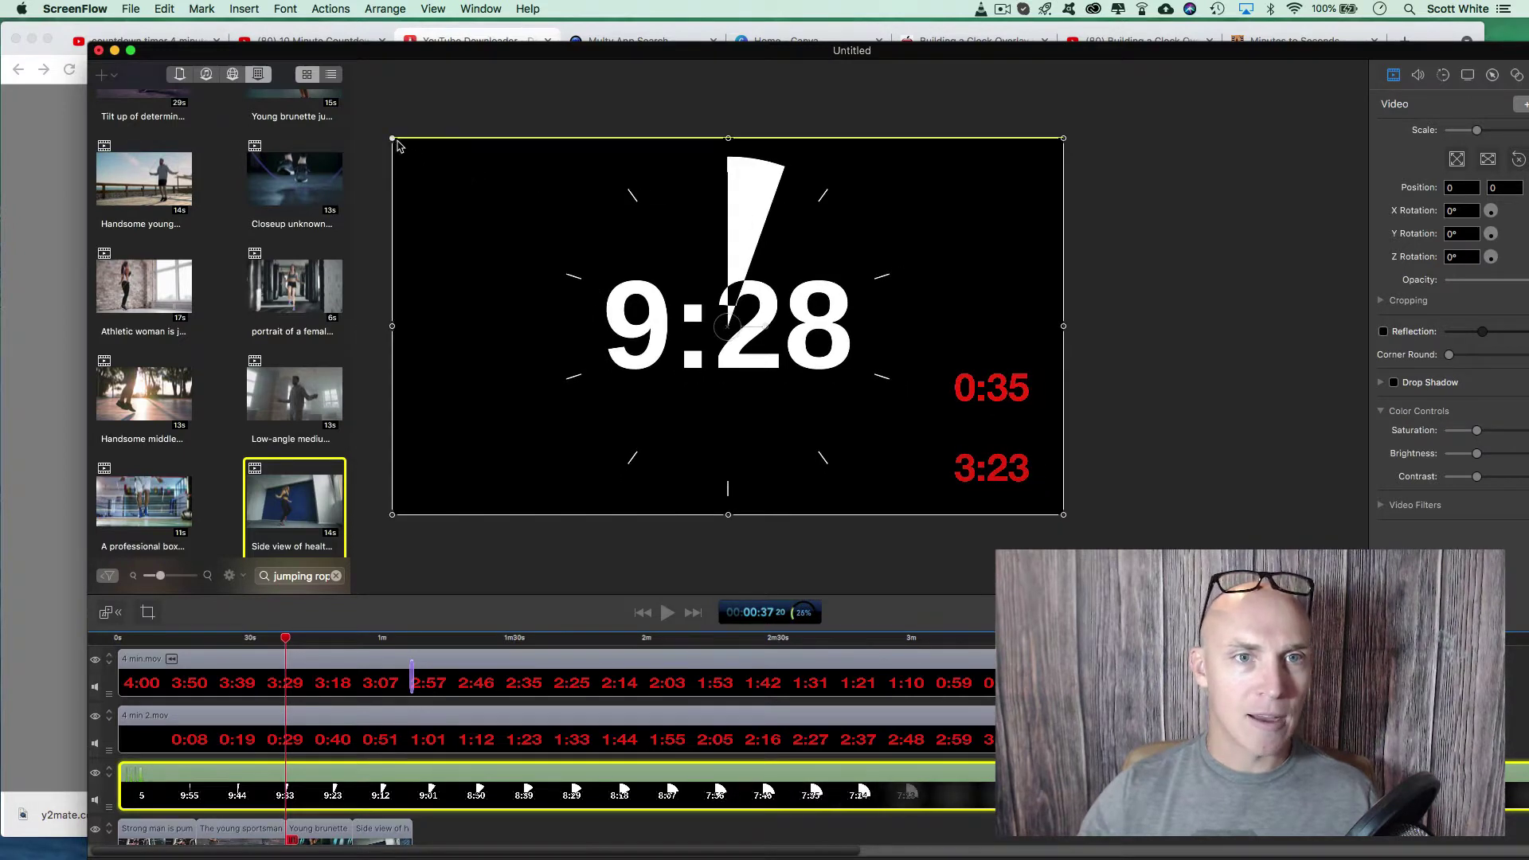
left_click_drag(396, 142, 875, 269)
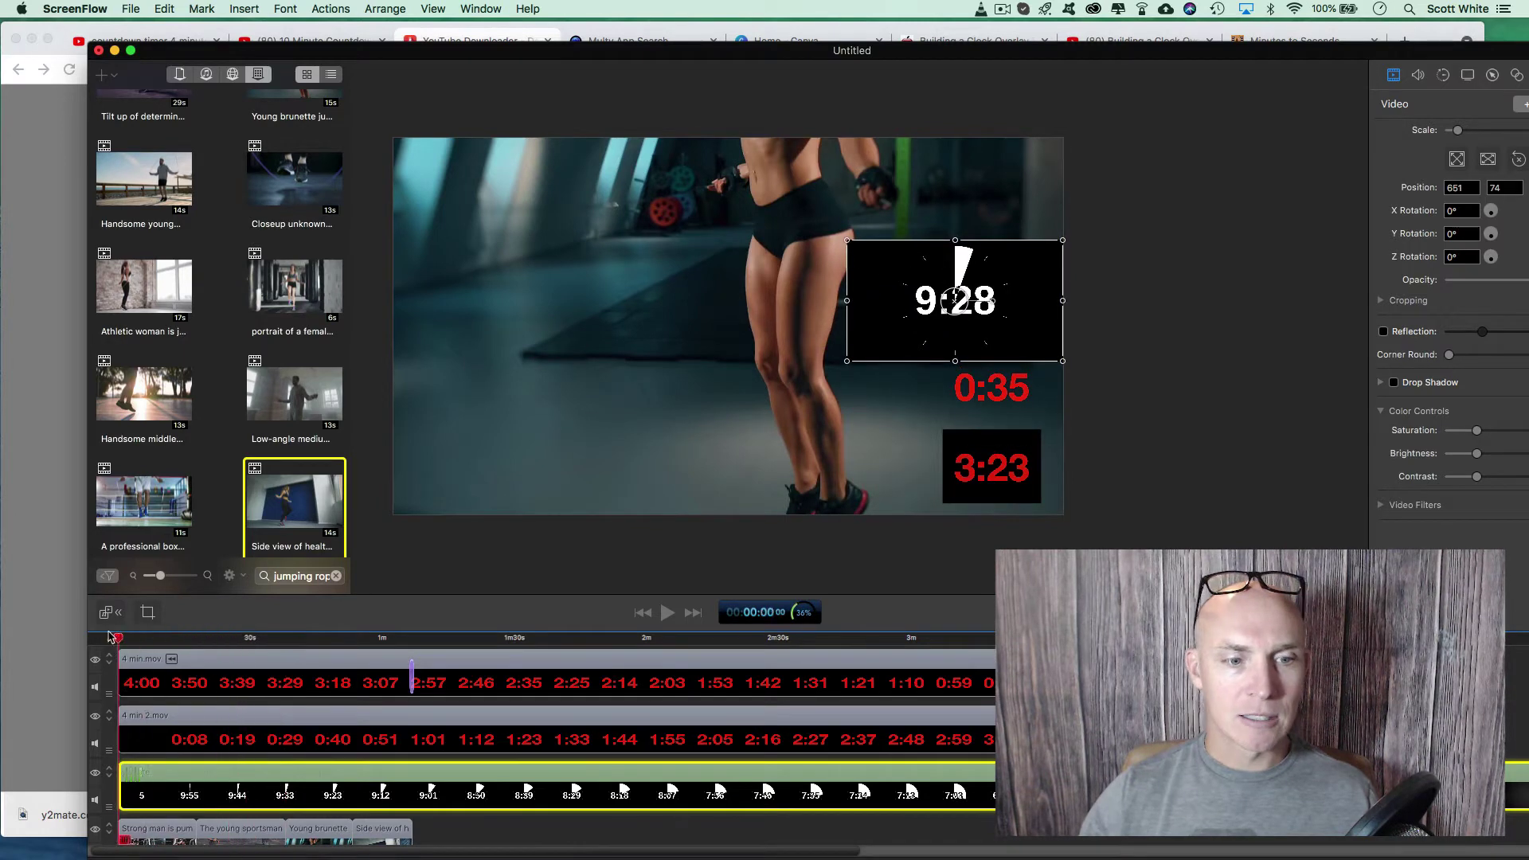
Step: Play the timeline from the start, and locate the point near 5 seconds where the white countdown begins at 10:00
scroll(282, 671, "down", 1)
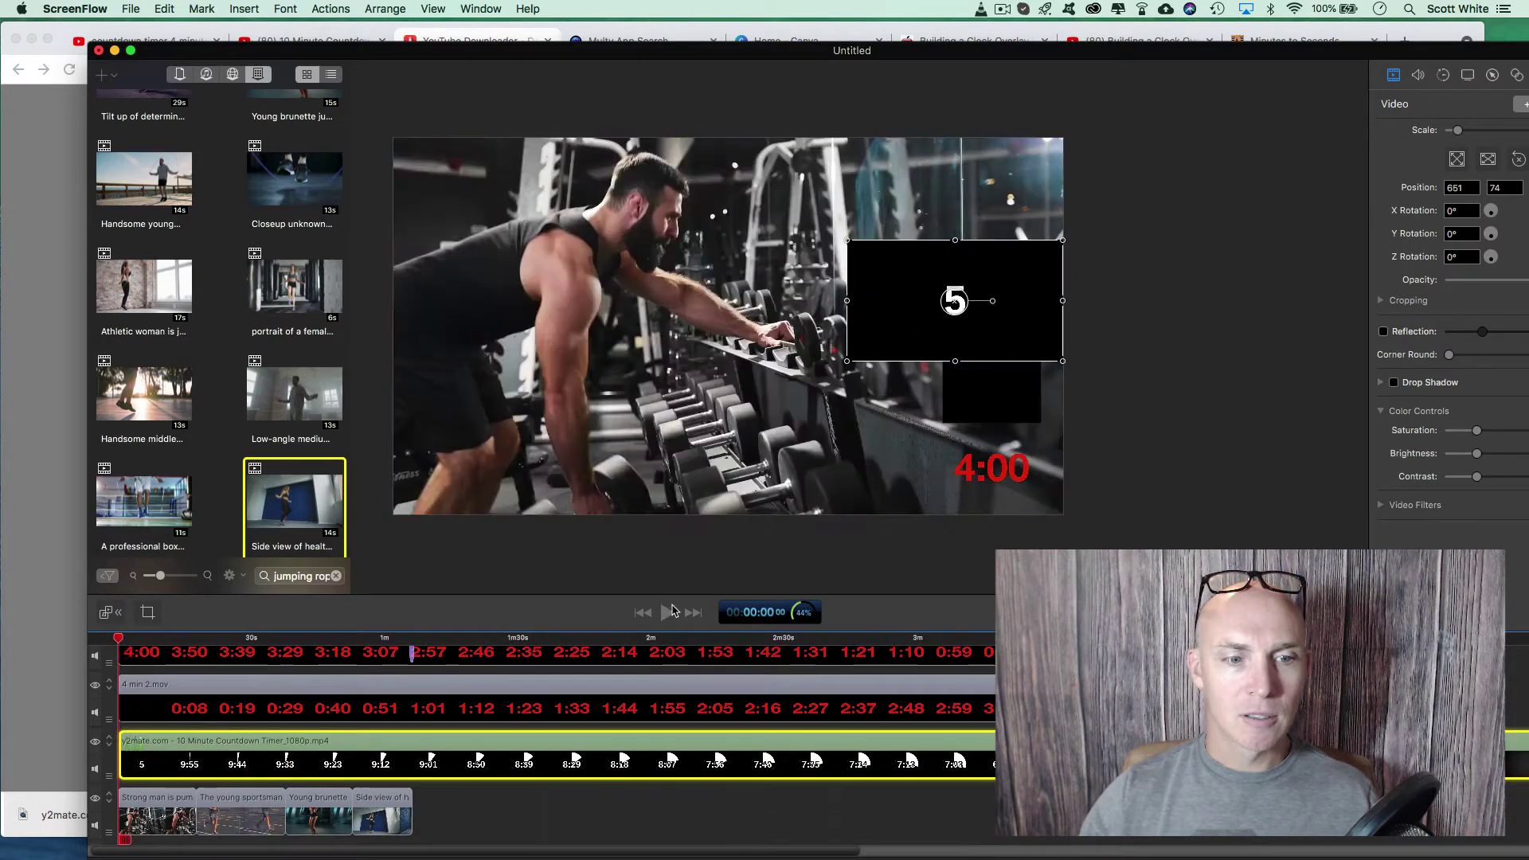
left_click(672, 611)
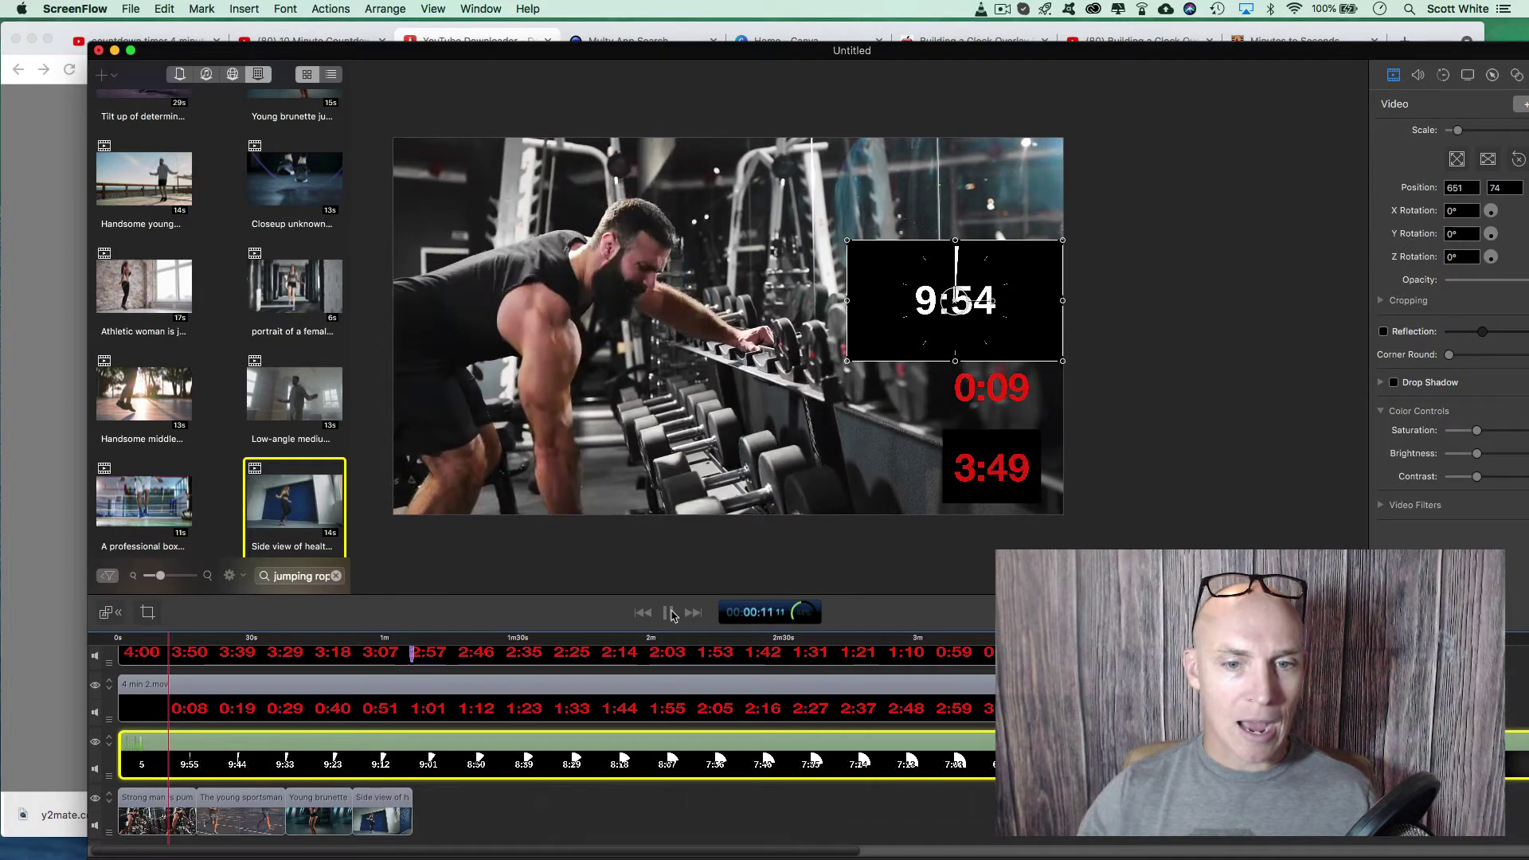
key("space")
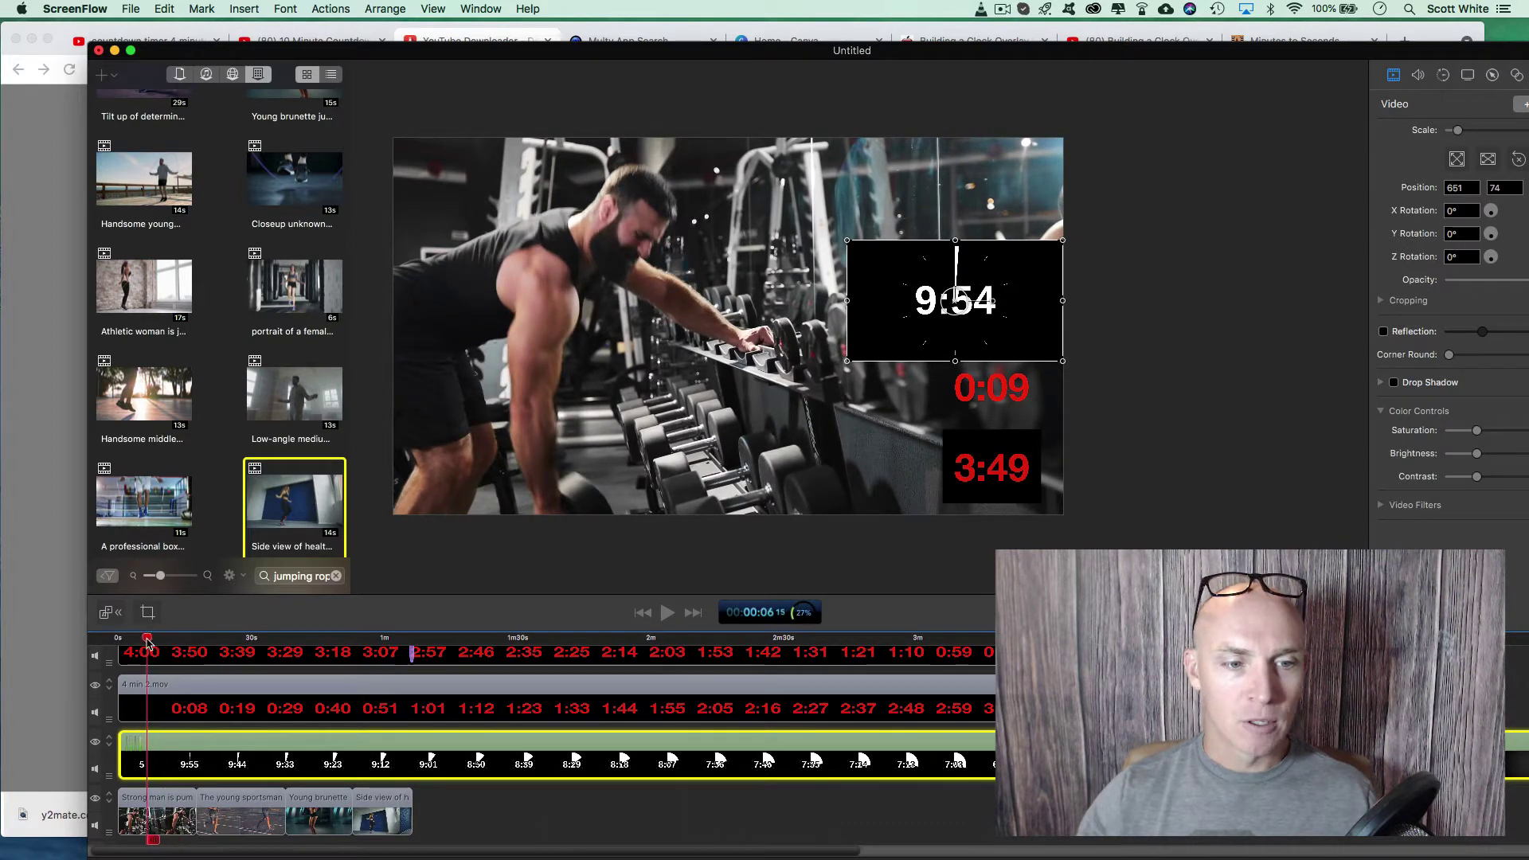
key("space")
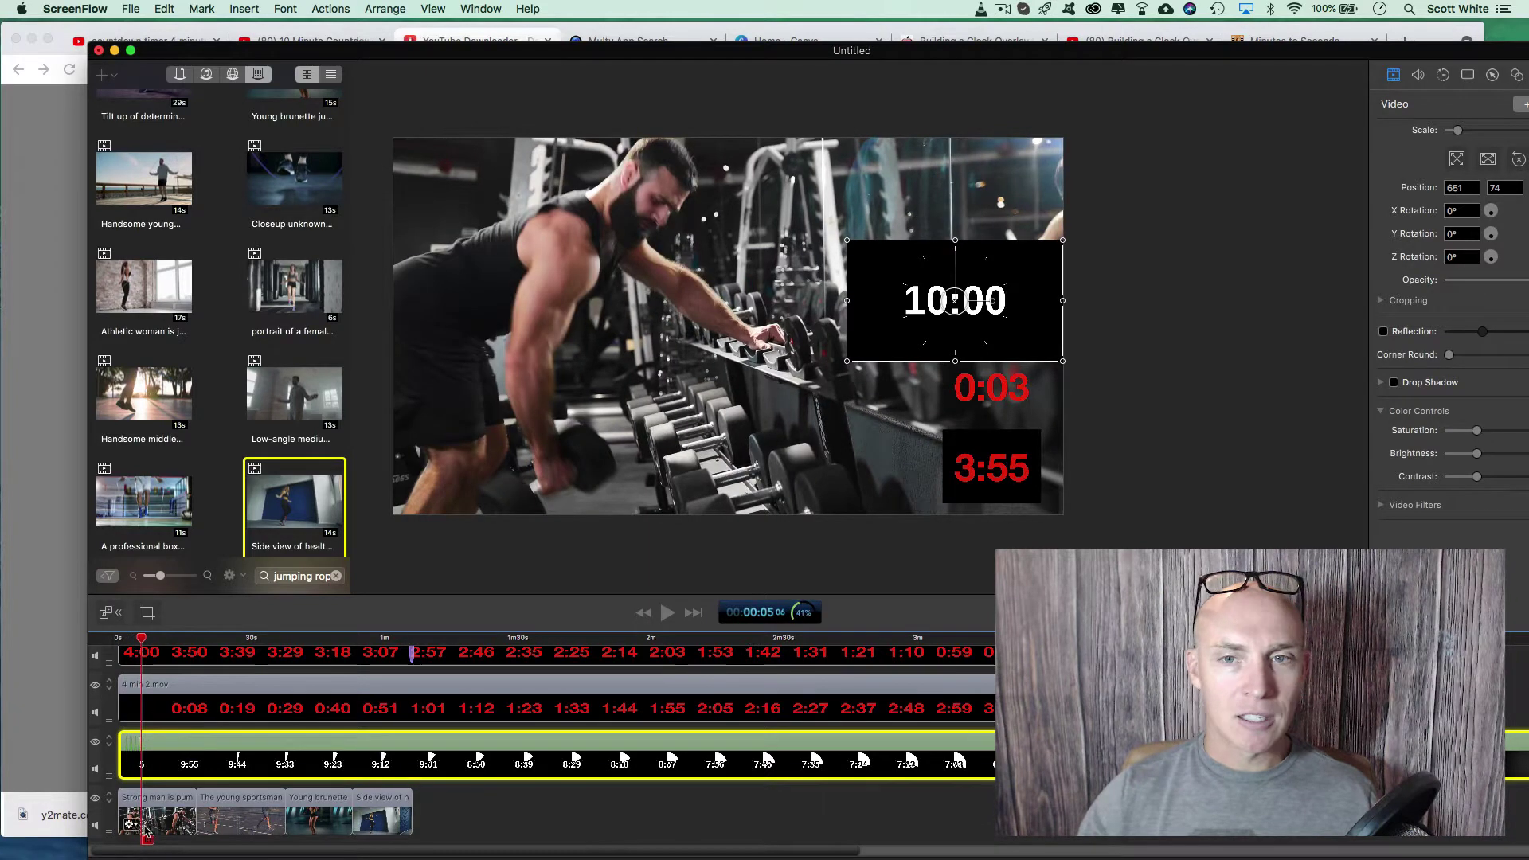
right_click(189, 753)
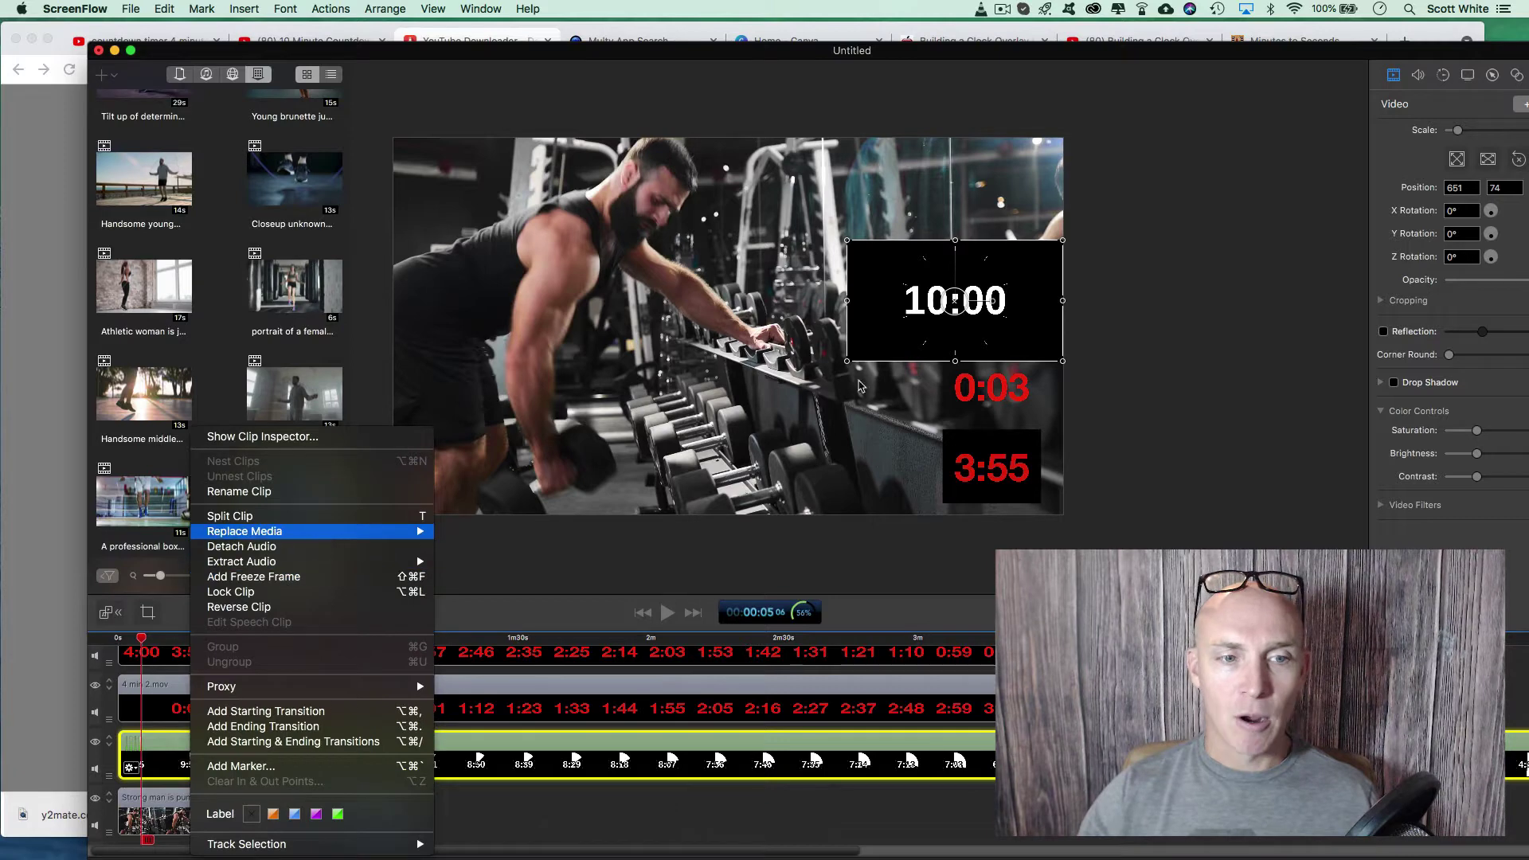
mouse_move(322, 531)
left_click(1146, 315)
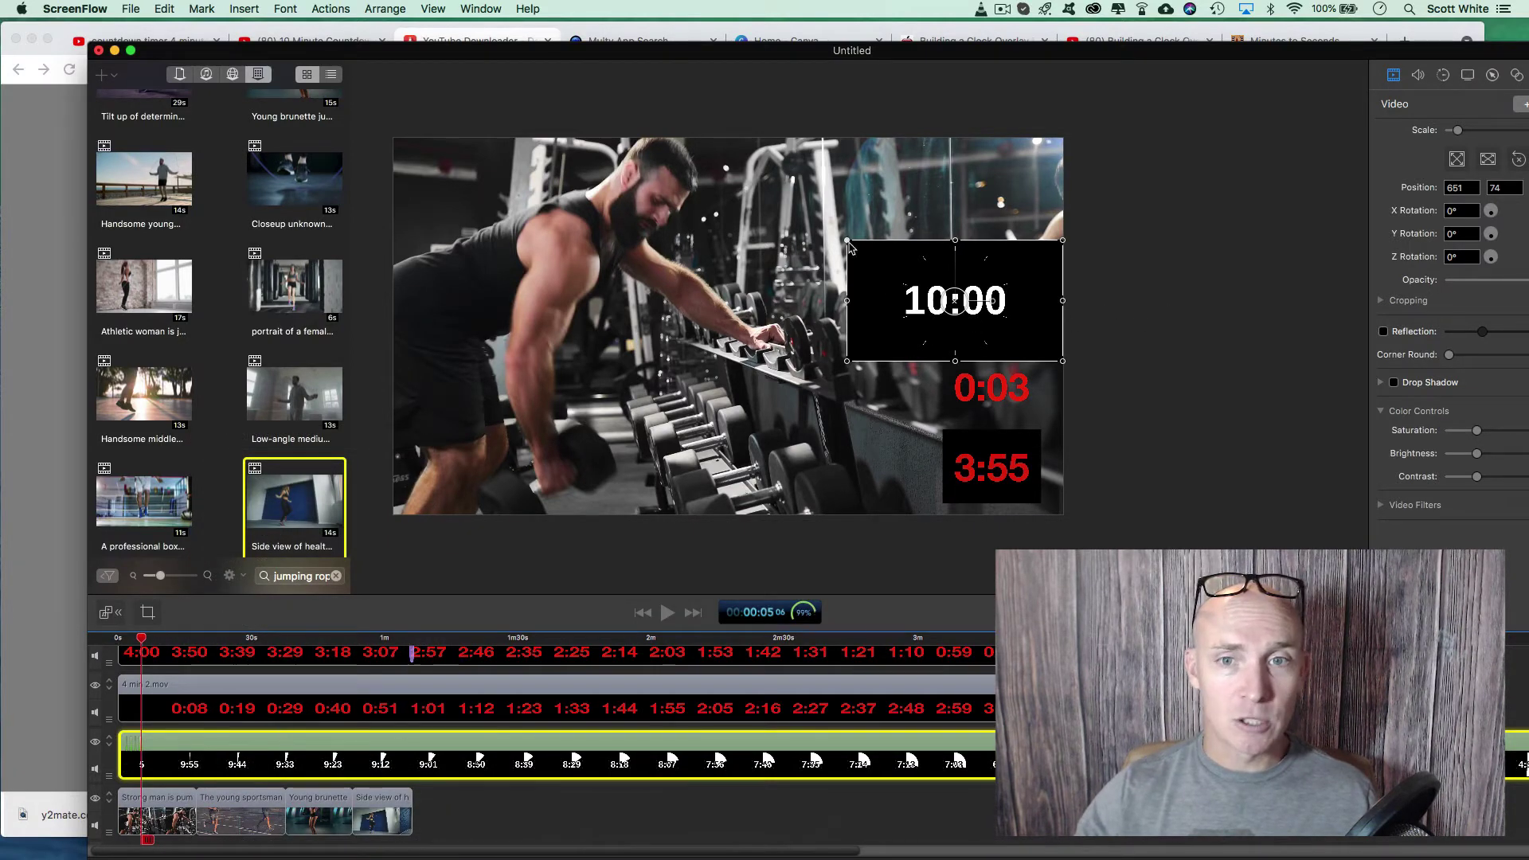
Step: Shrink the white countdown clip further to about 18% of the canvas width, aligning its left edge with the red timers
left_click_drag(857, 252, 948, 305)
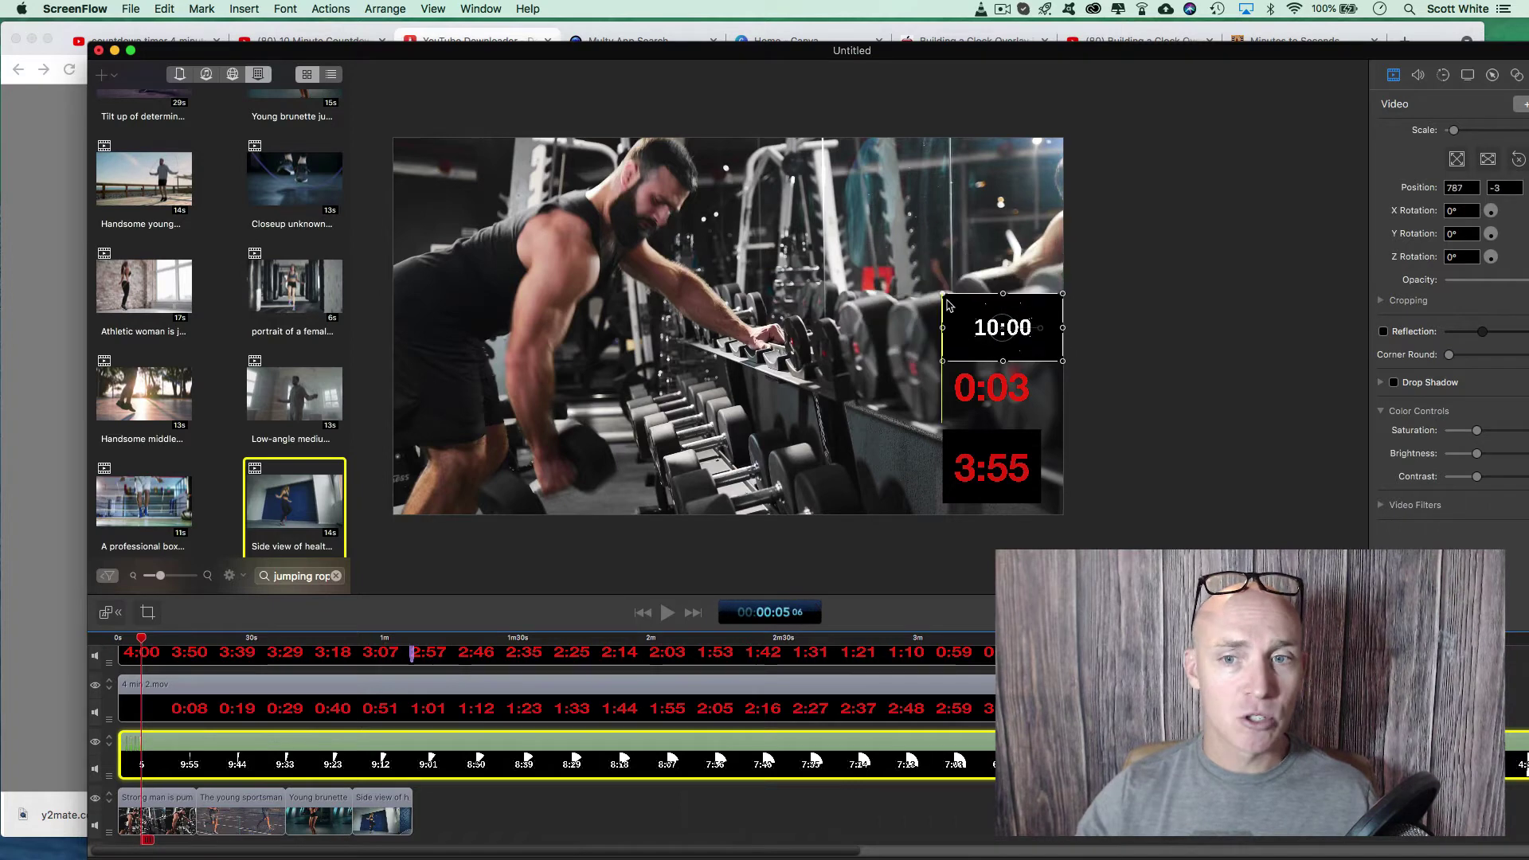
Step: Resize the white countdown clip to 18% scale and centre it directly above the red timers
left_click_drag(1063, 363, 1043, 355)
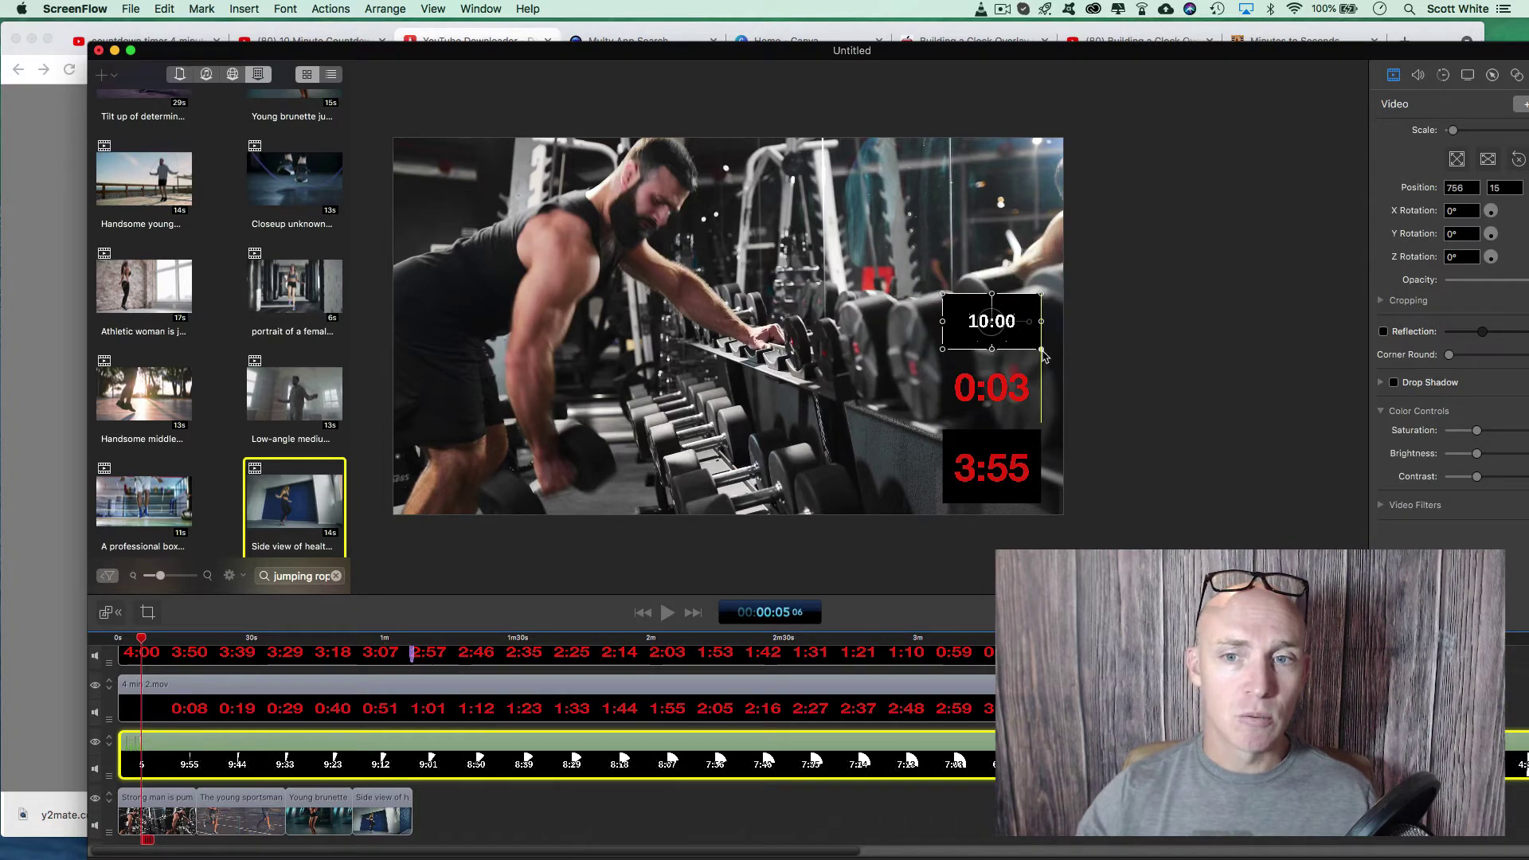
left_click_drag(1041, 297, 1003, 294)
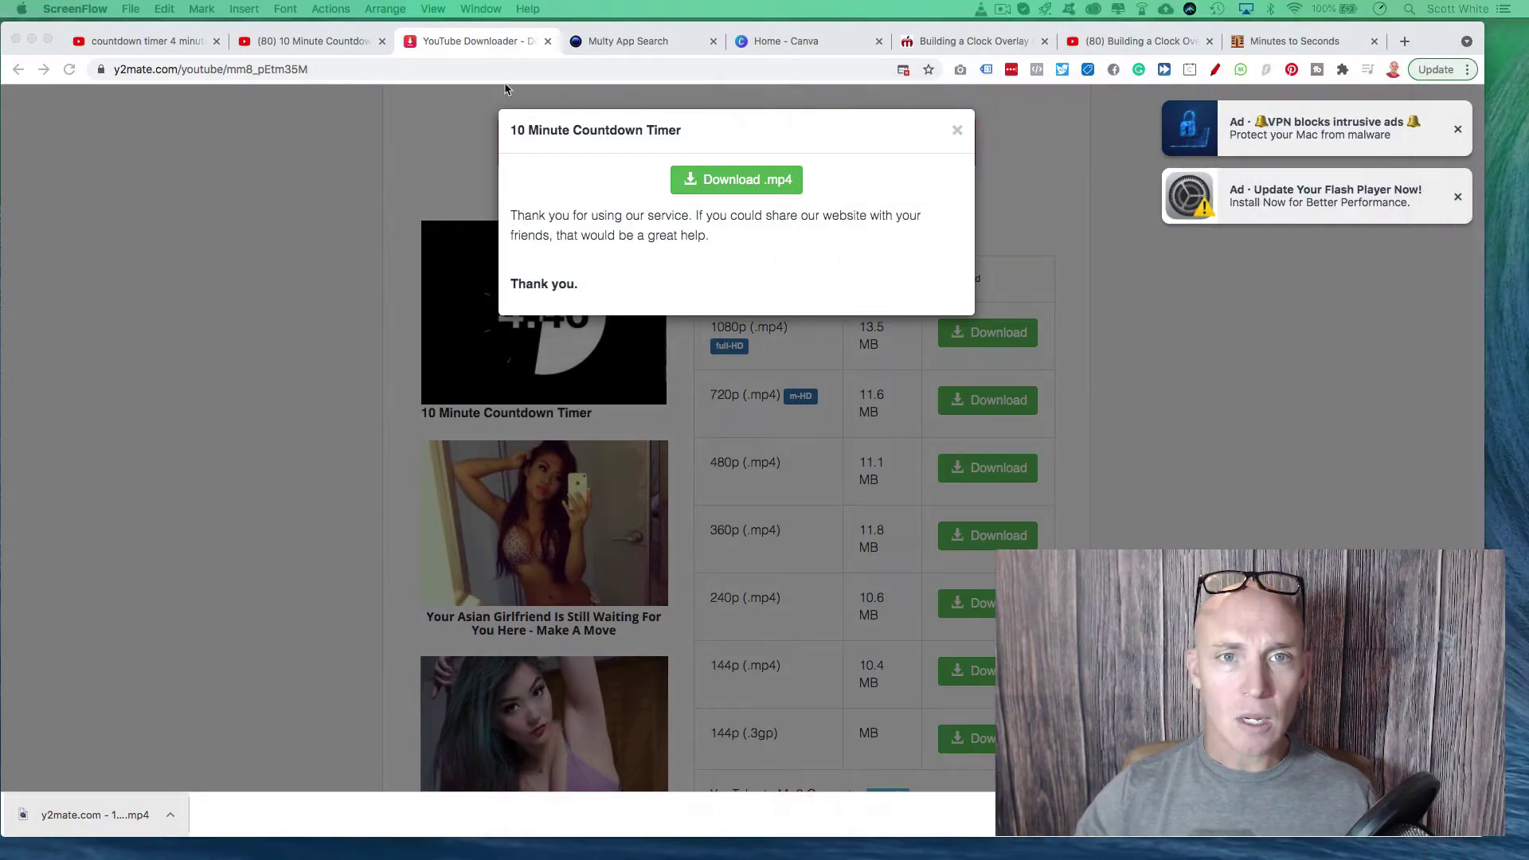
Step: Switch to Canva in the browser, search for "video" and create a blank Video design
left_click(654, 39)
left_click(778, 46)
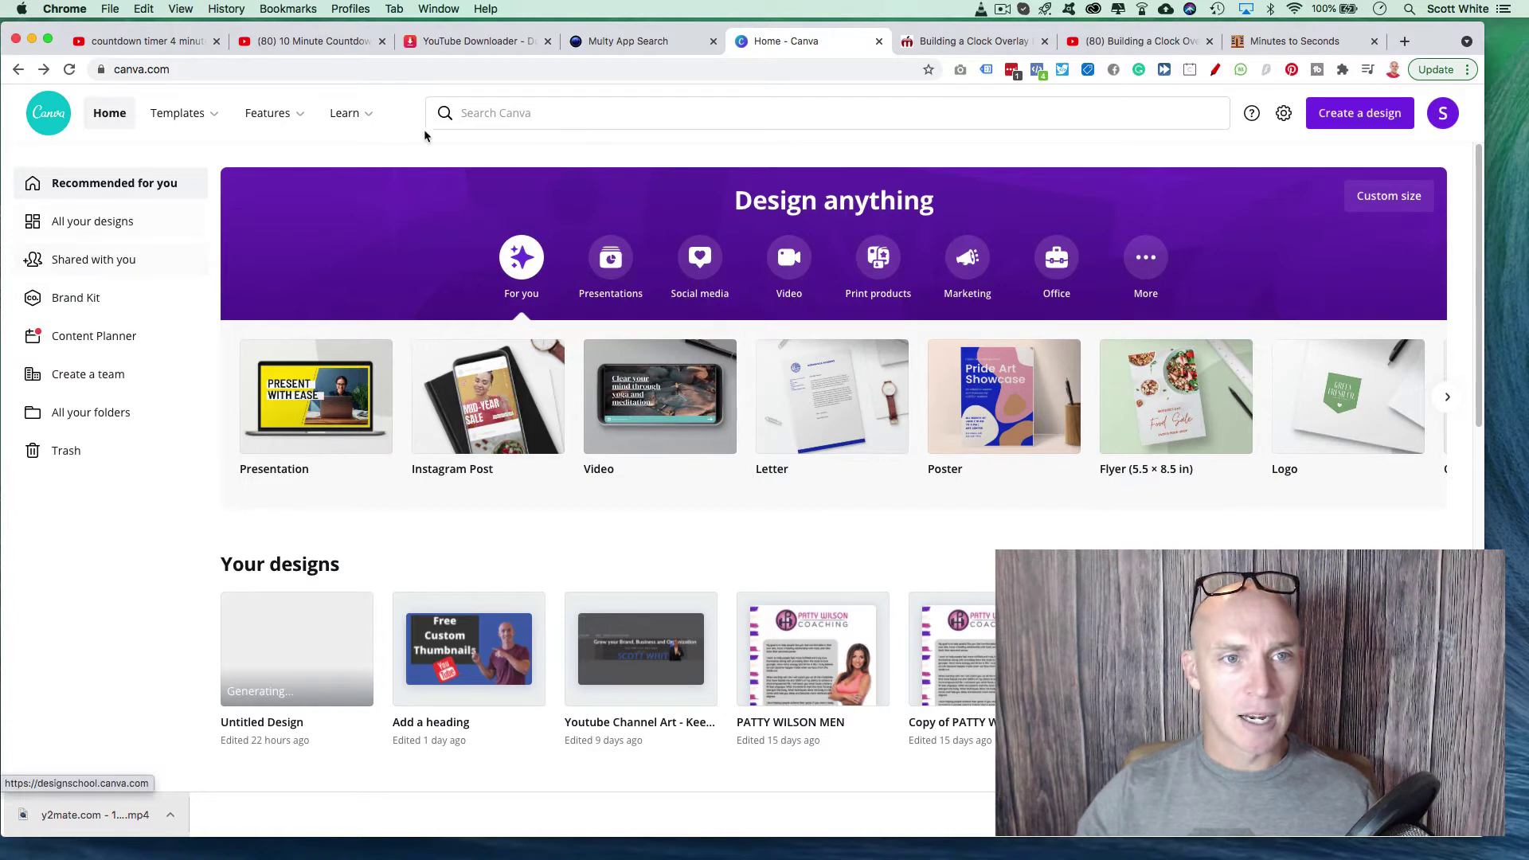
left_click(591, 113)
type("video")
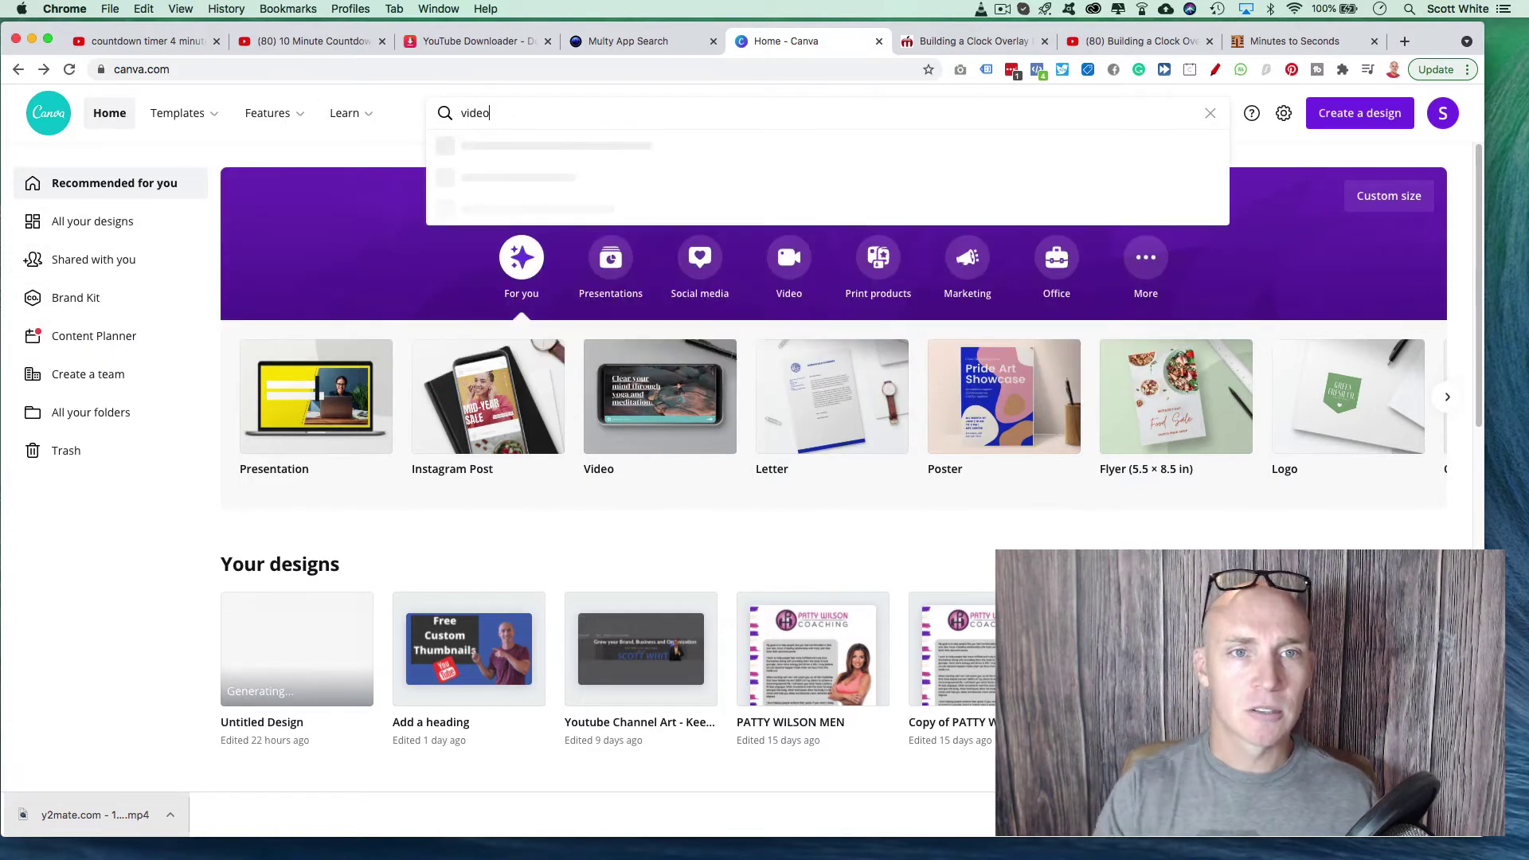
left_click(478, 209)
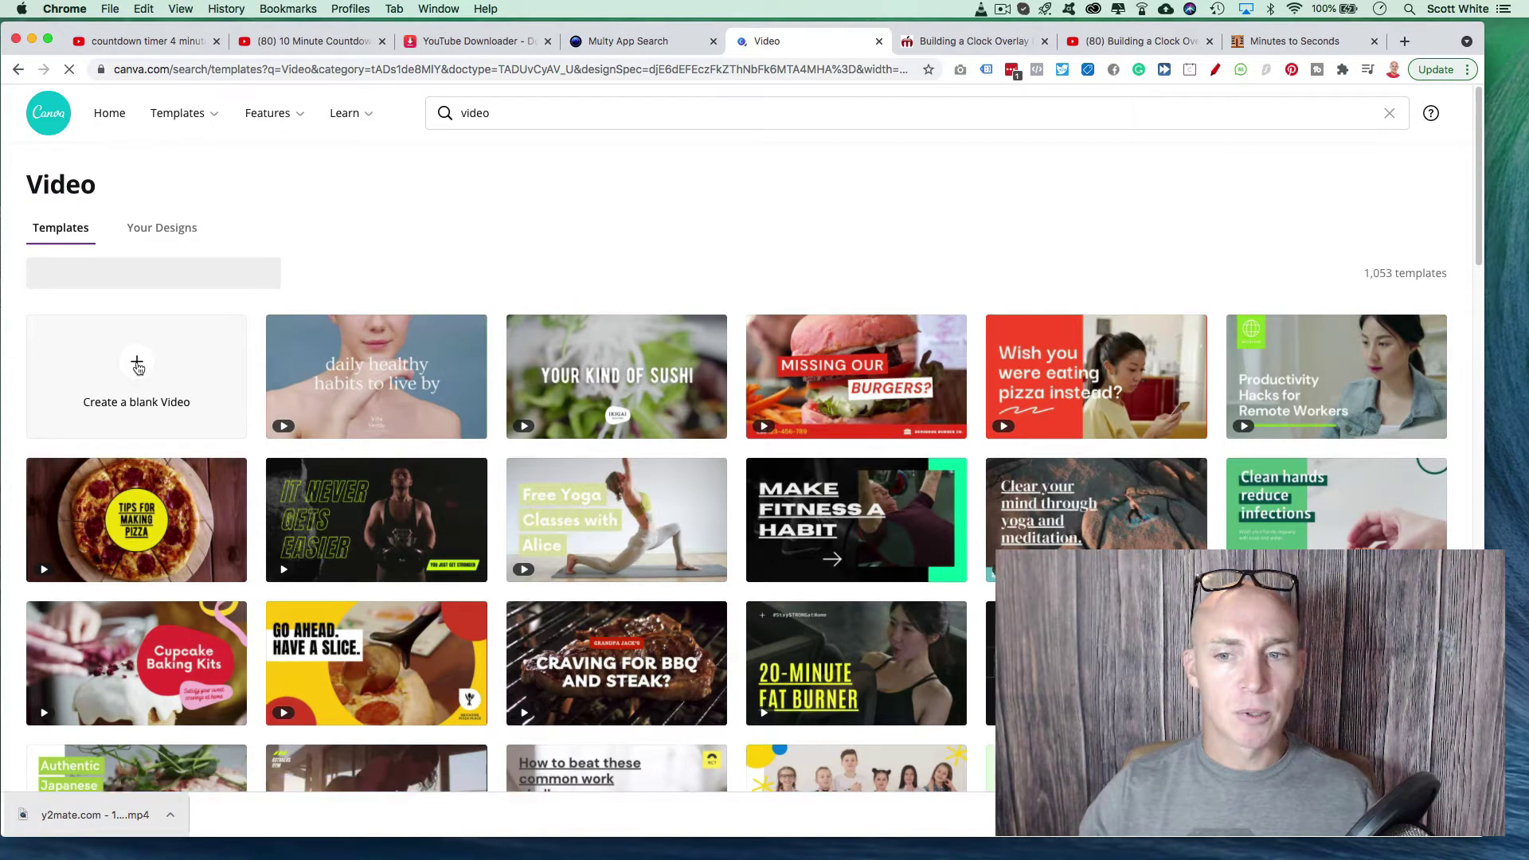
left_click(137, 367)
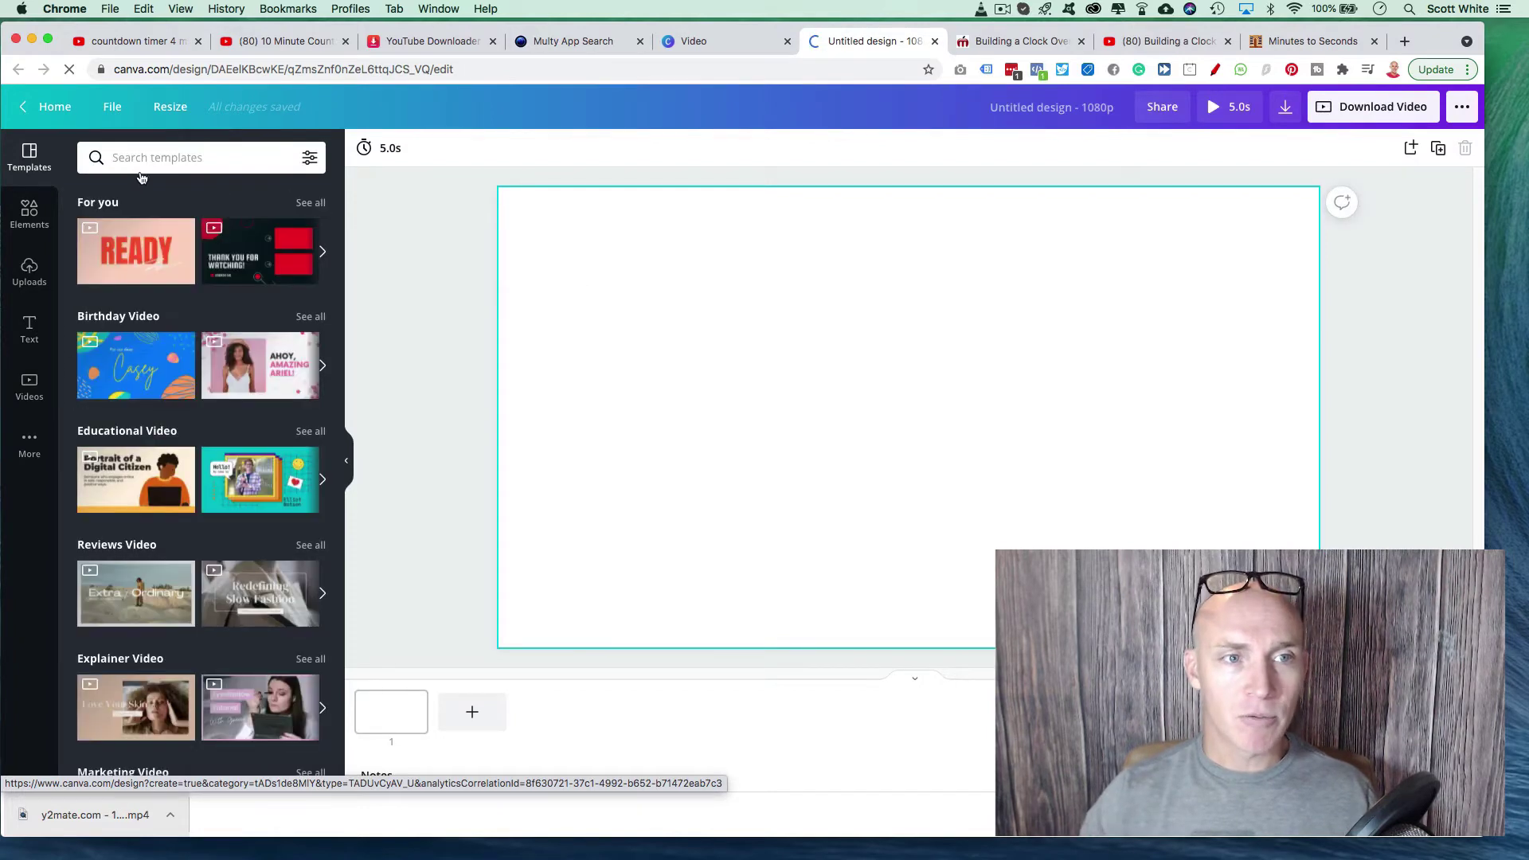
Step: Search Canva's stock videos for "countdown timer"
left_click(36, 404)
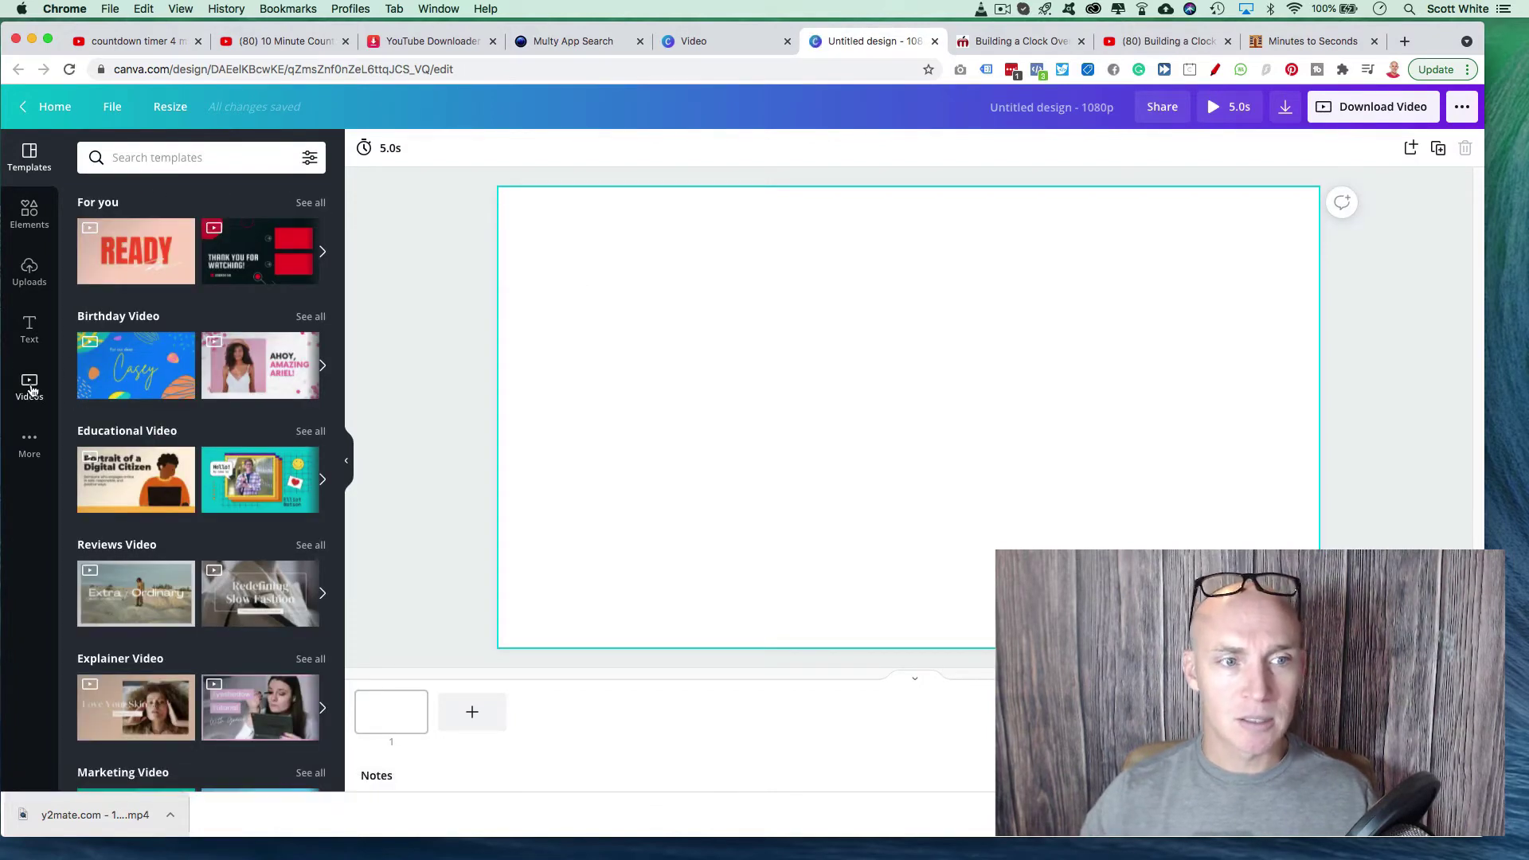
type("c")
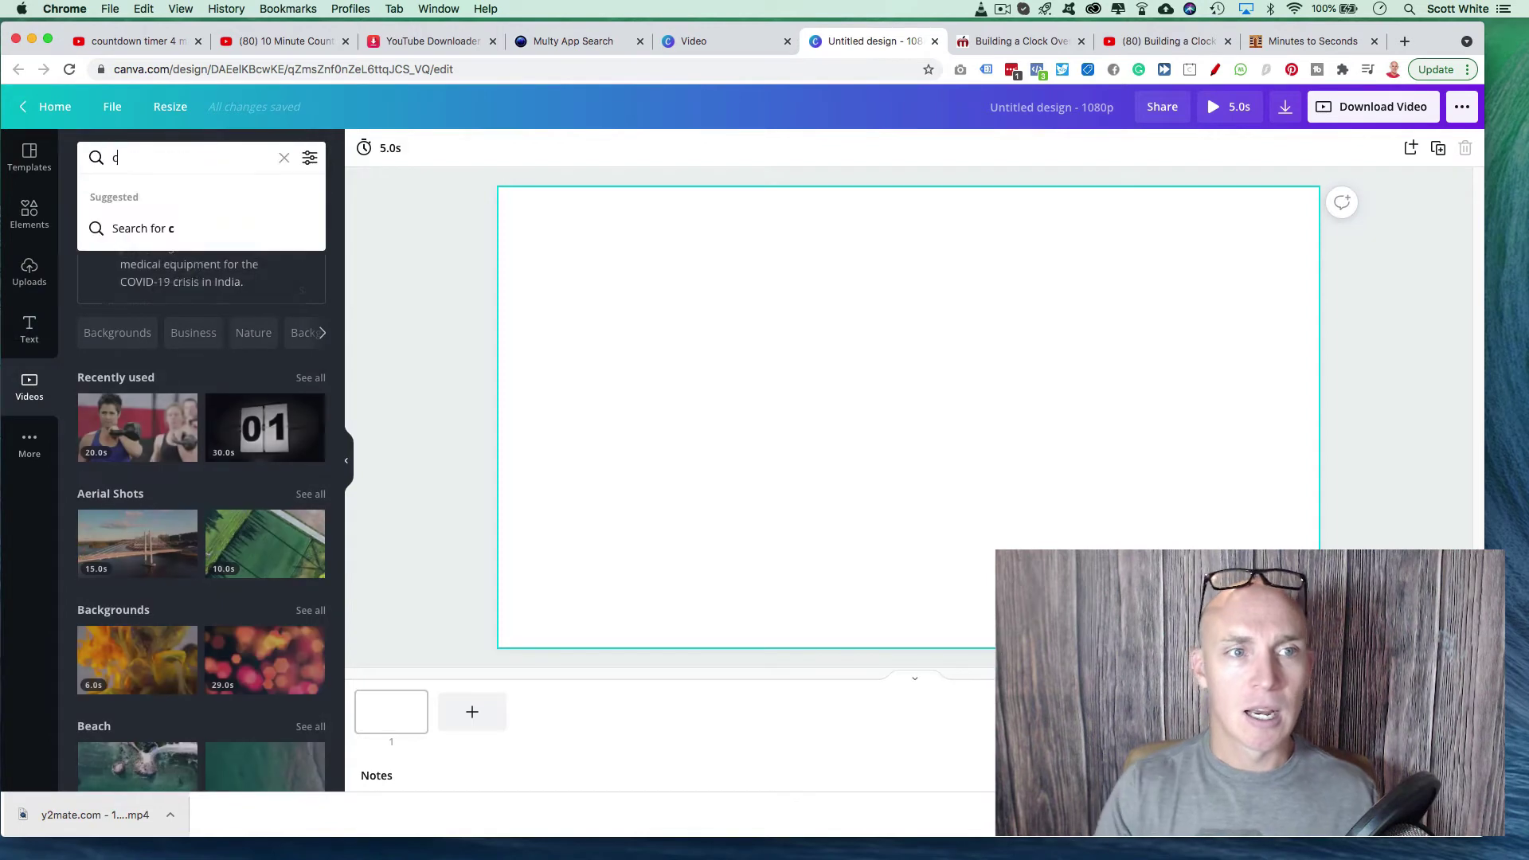
type("ountdown t")
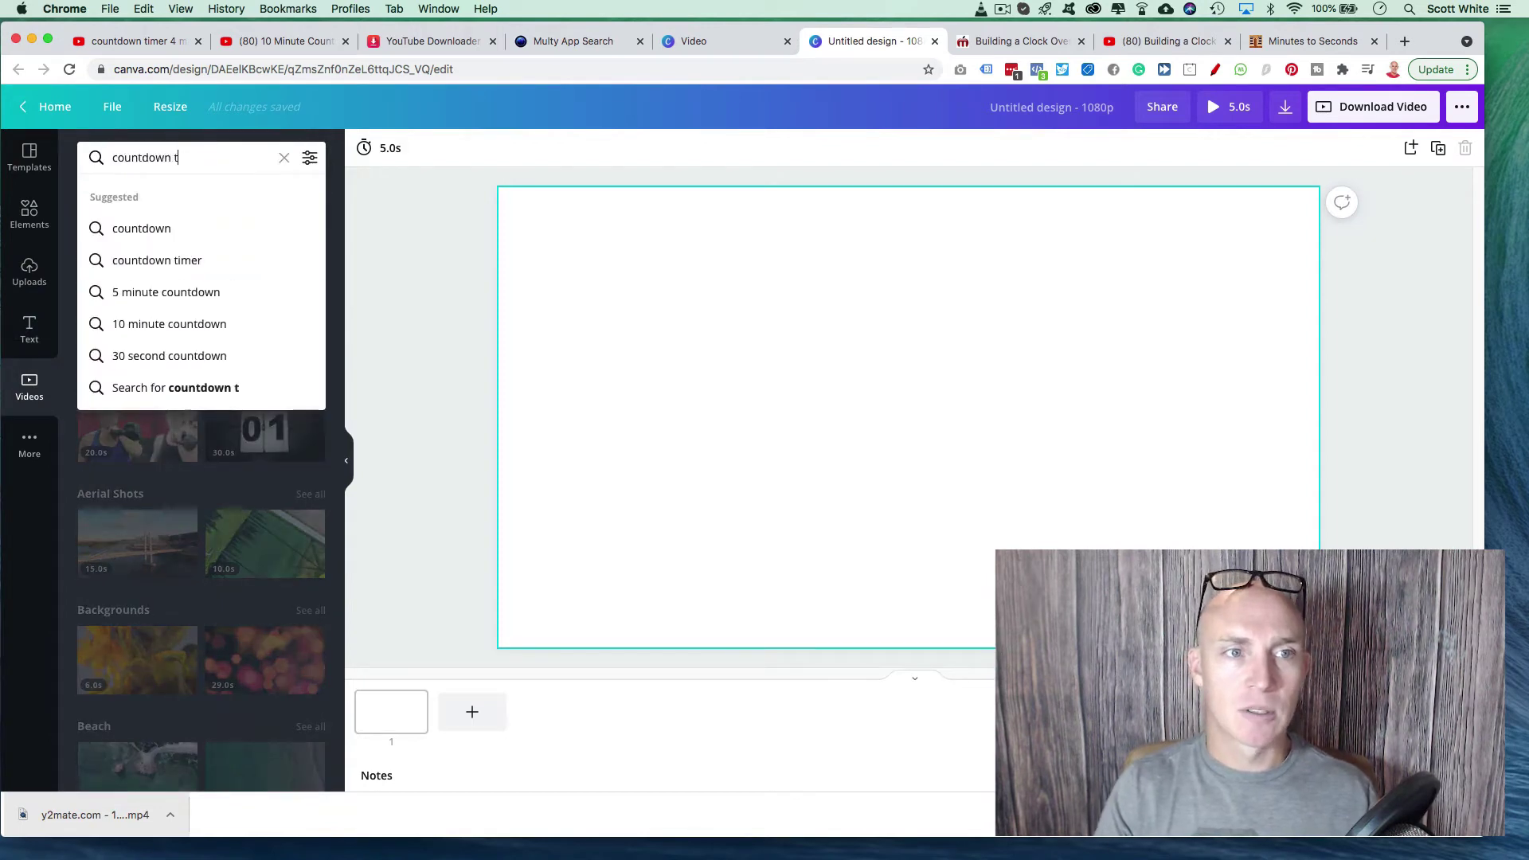
type("imer")
key("Return")
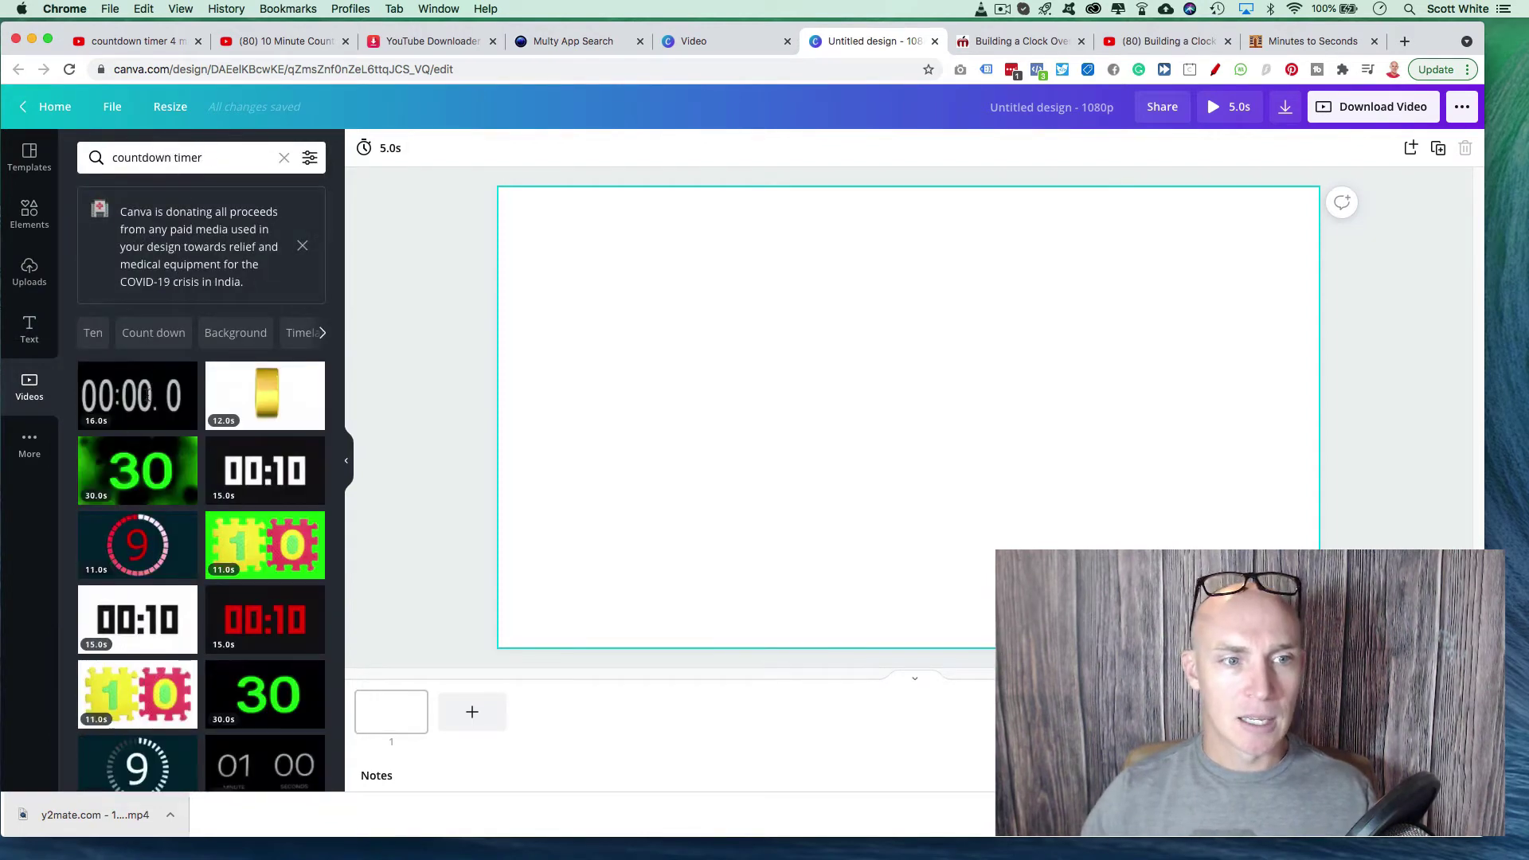
Step: Add the green 30-second countdown video to the blank page and enlarge it to fill the page
scroll(266, 471, "down", 5)
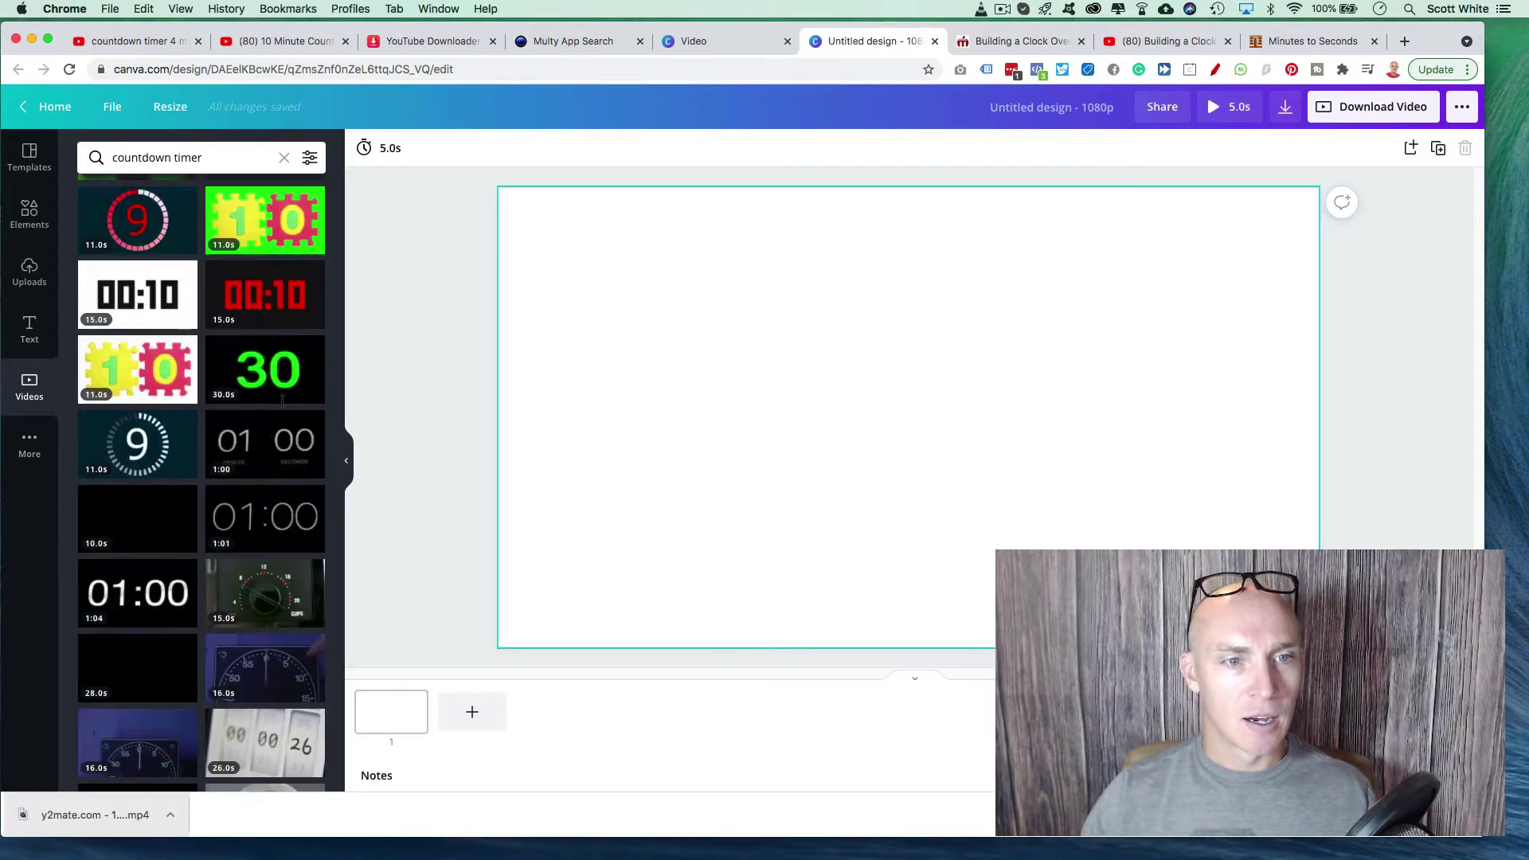
left_click_drag(259, 374, 740, 314)
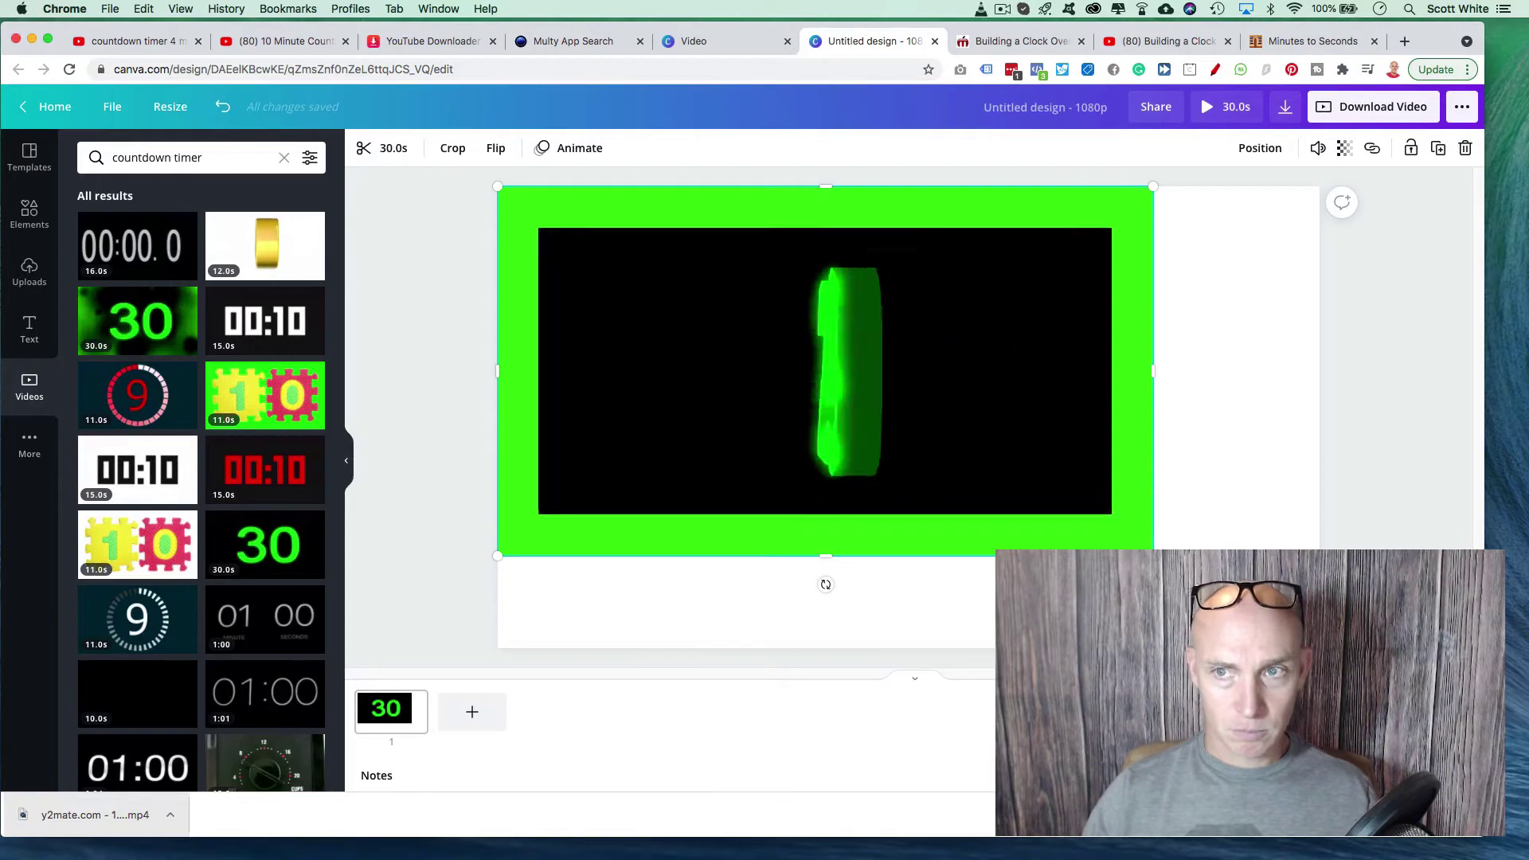
left_click_drag(1153, 556, 1320, 649)
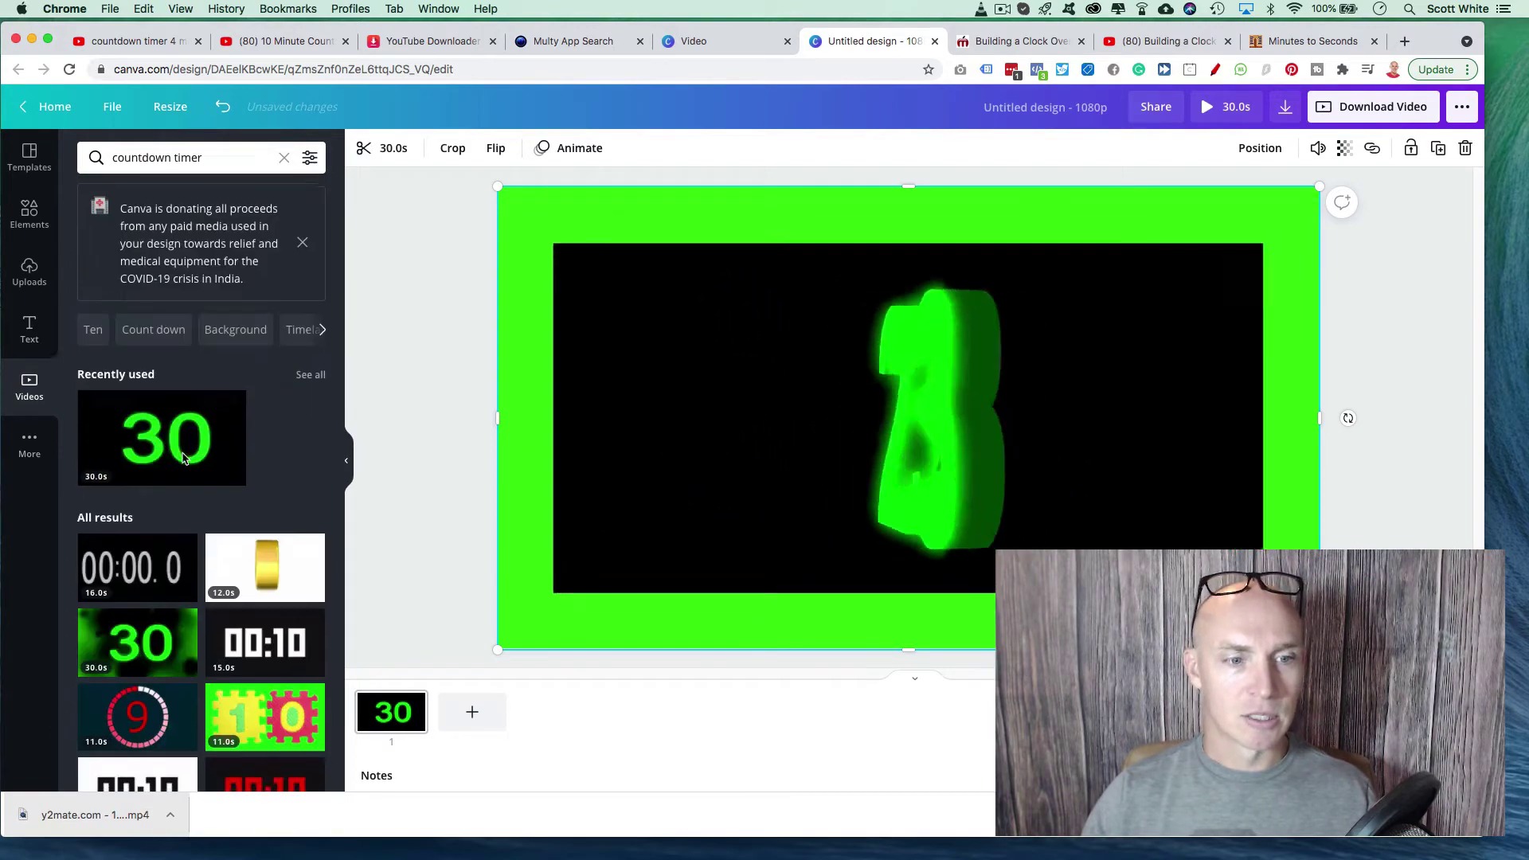
Step: Search the stock videos for "10 min countdown timer" and "10 minute countdown", and fill the page with the red 30:00 countdown
scroll(182, 457, "down", 5)
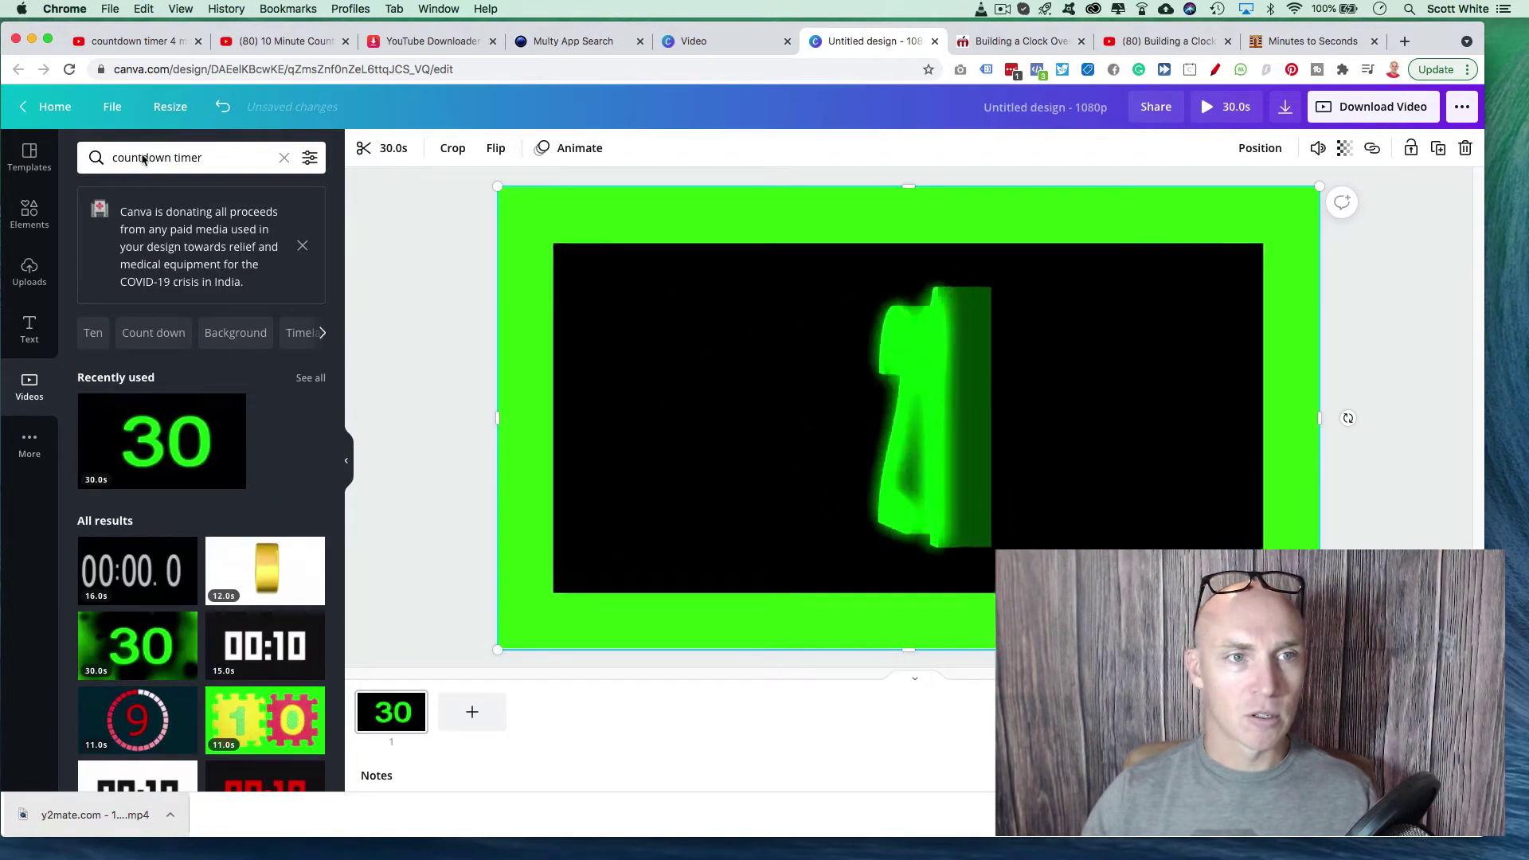
left_click(116, 160)
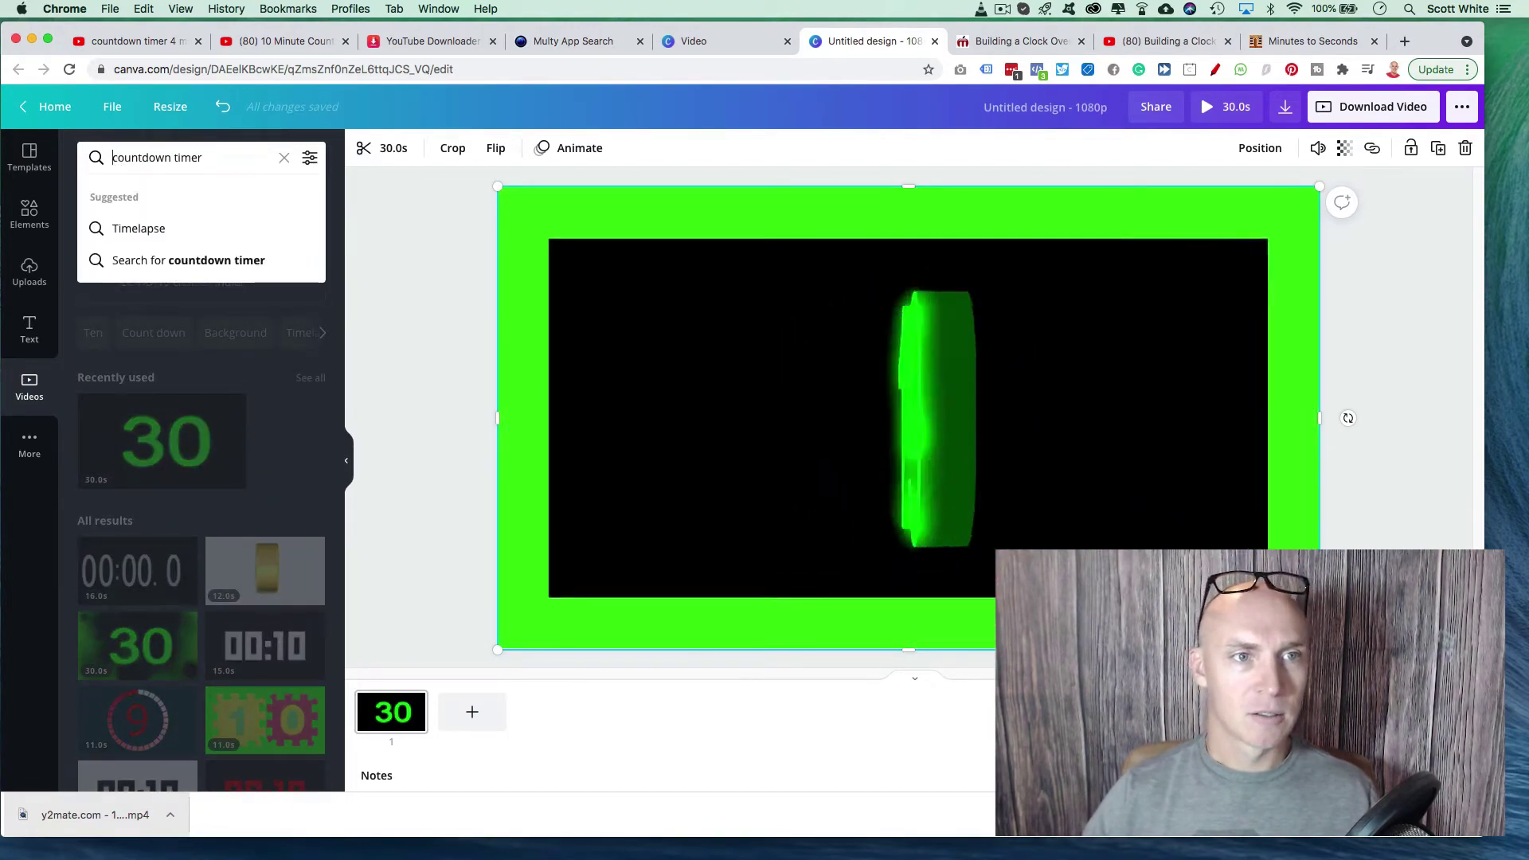
type("10 min")
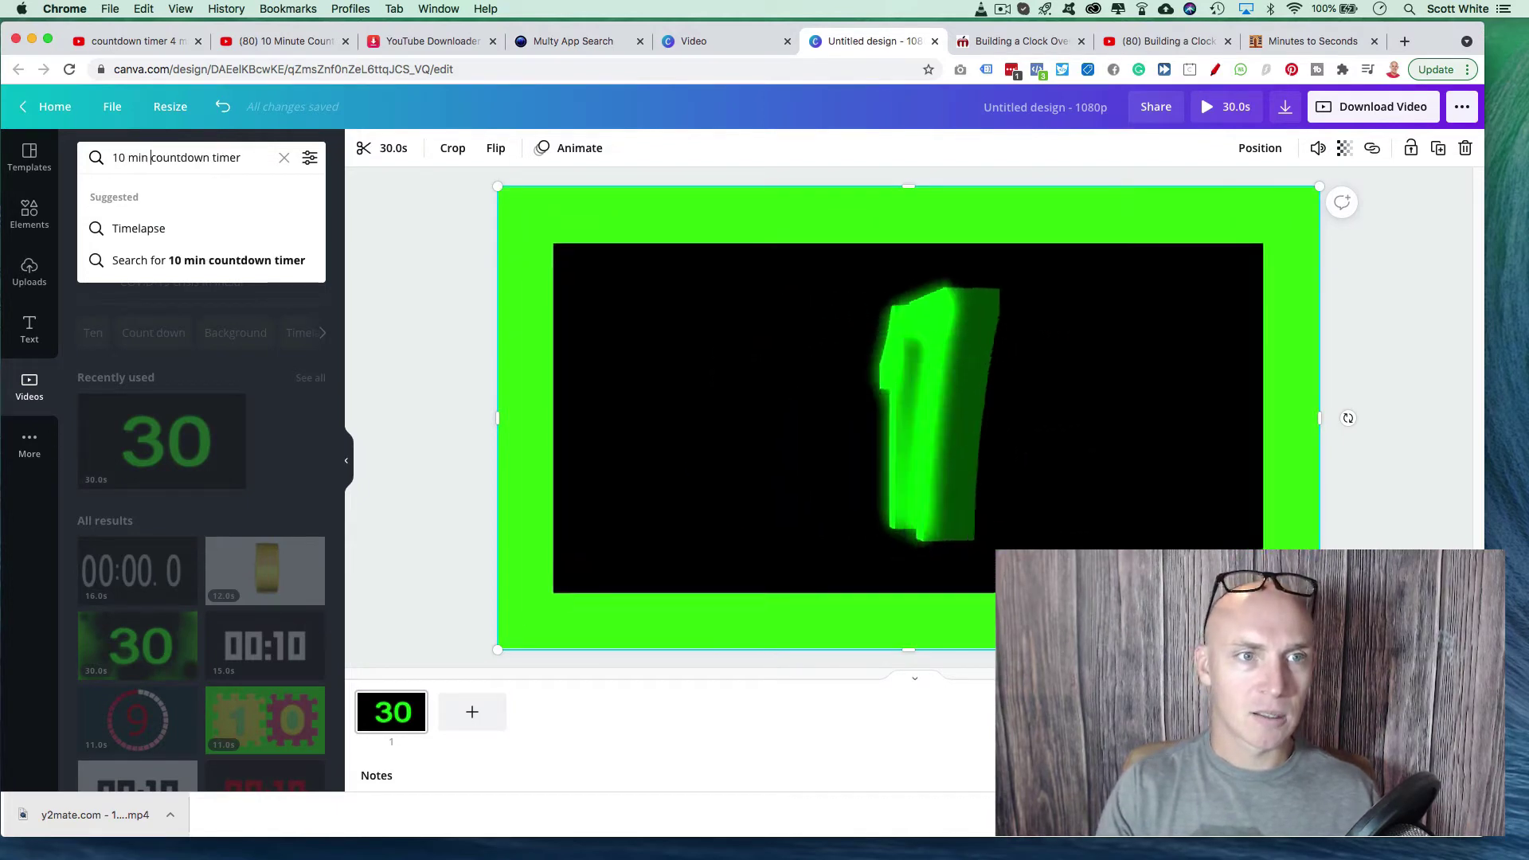
key("Return")
scroll(294, 482, "down", 10)
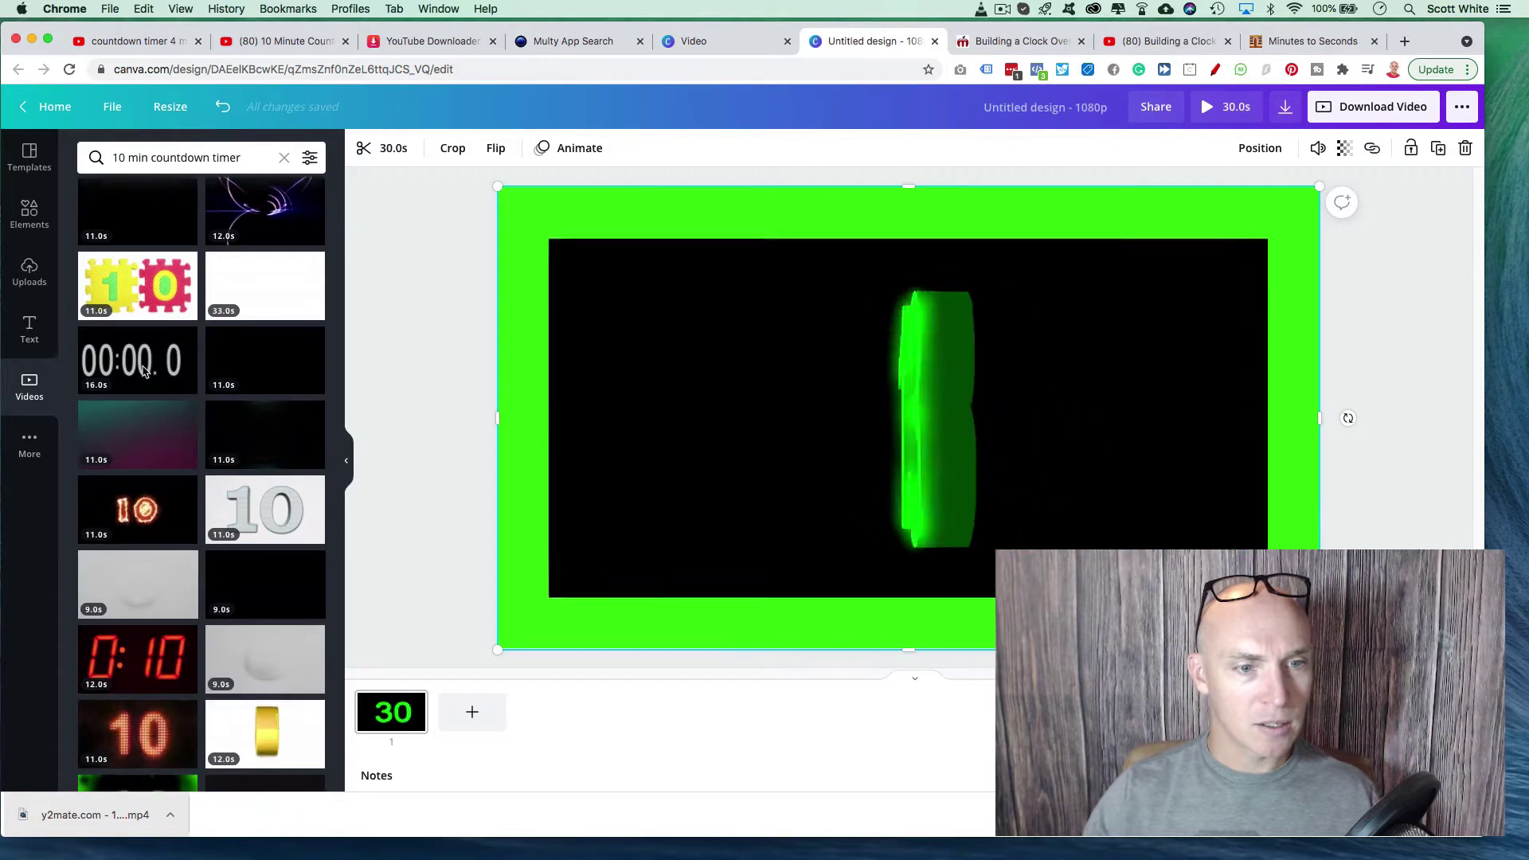
scroll(146, 372, "down", 10)
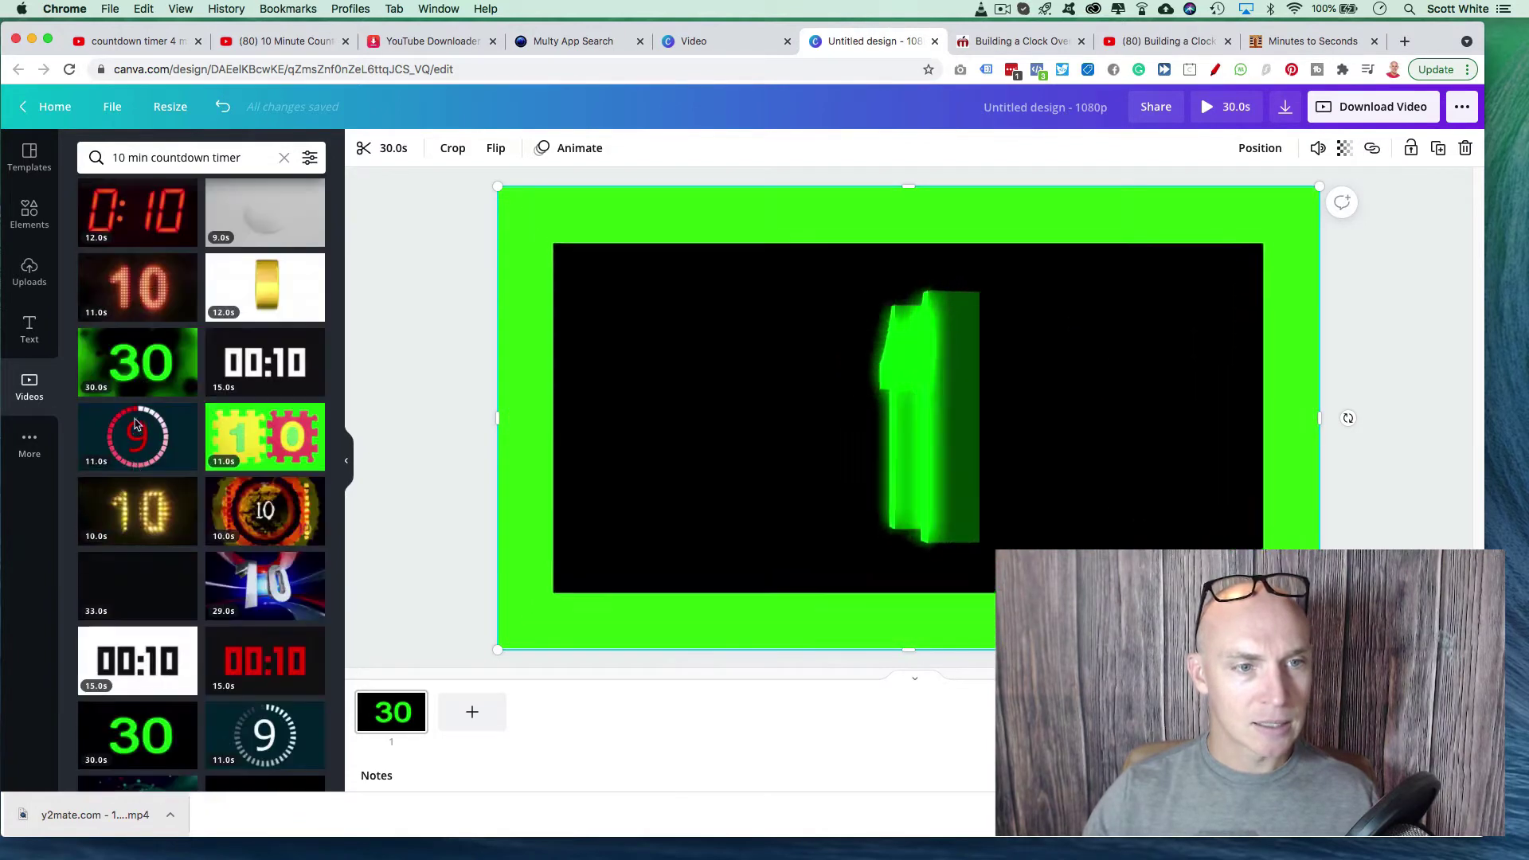
scroll(145, 373, "down", 10)
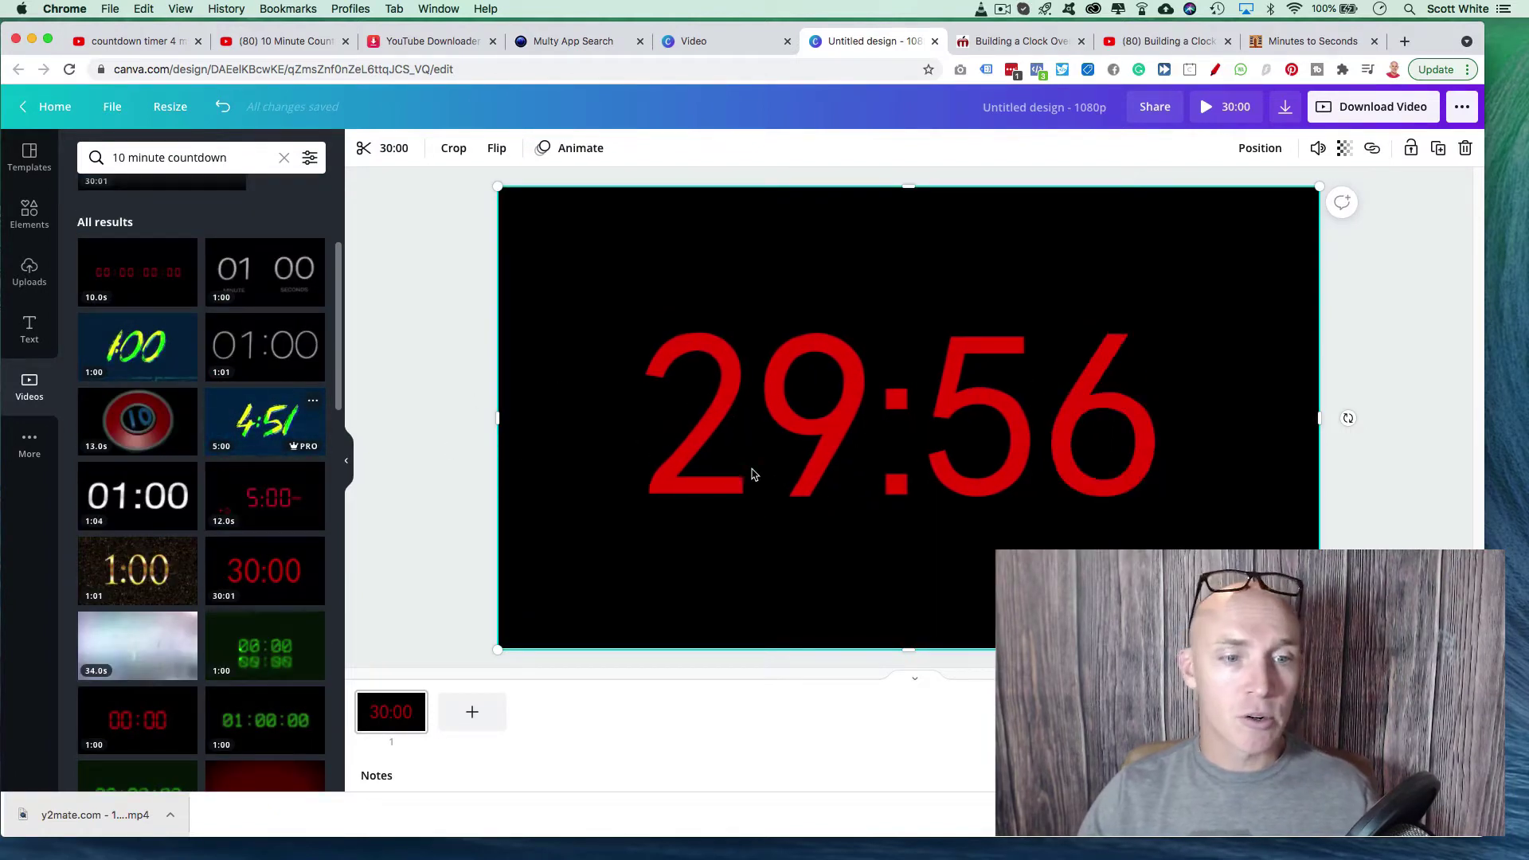
Step: Look through the remaining "10 minute countdown" results for other usable timer videos
scroll(245, 460, "down", 3)
scroll(245, 460, "down", 8)
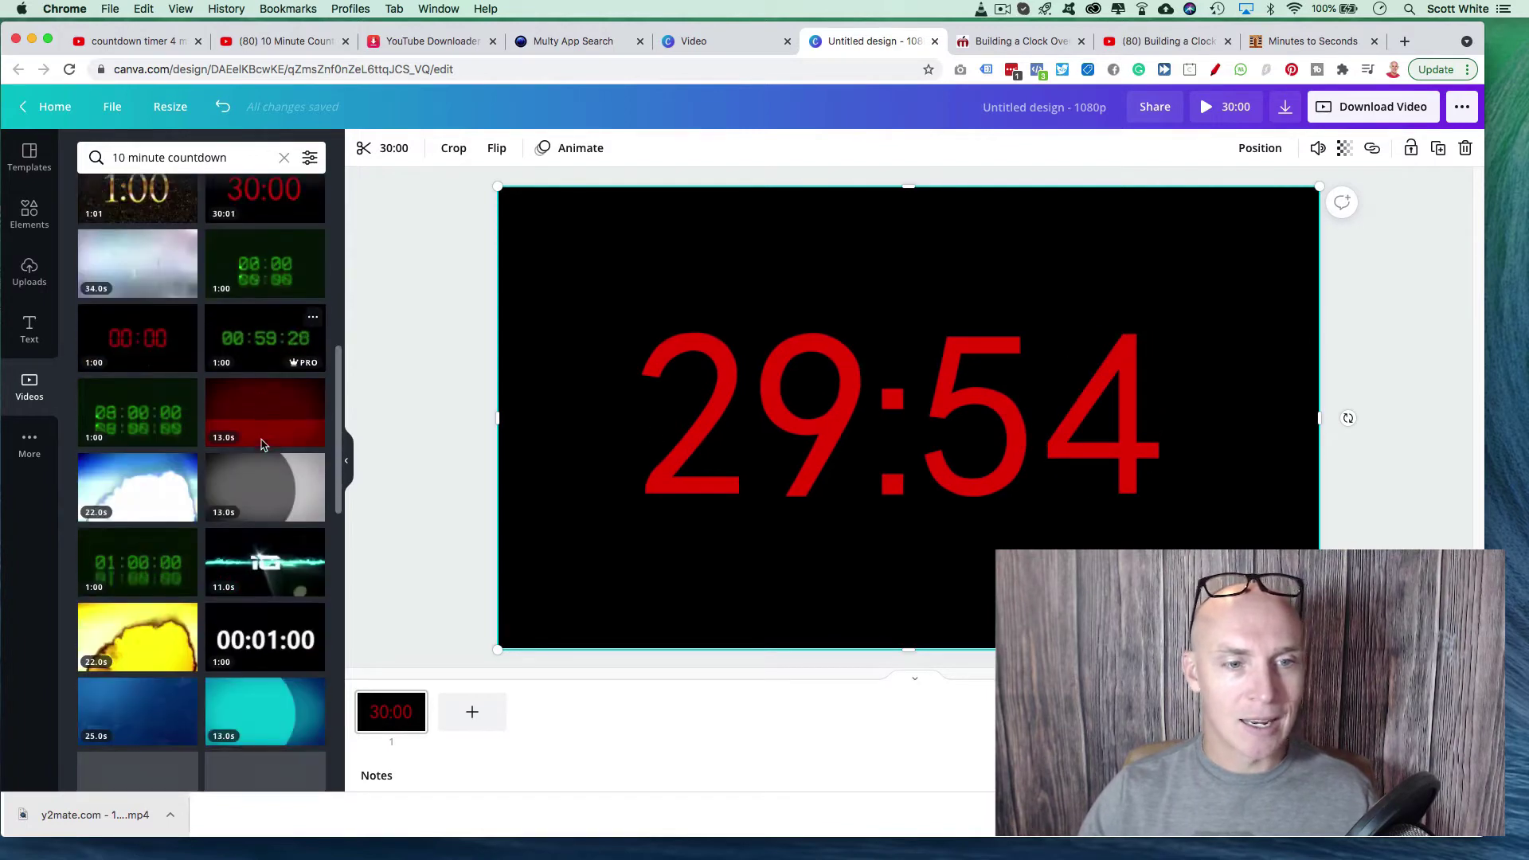
scroll(262, 466, "down", 5)
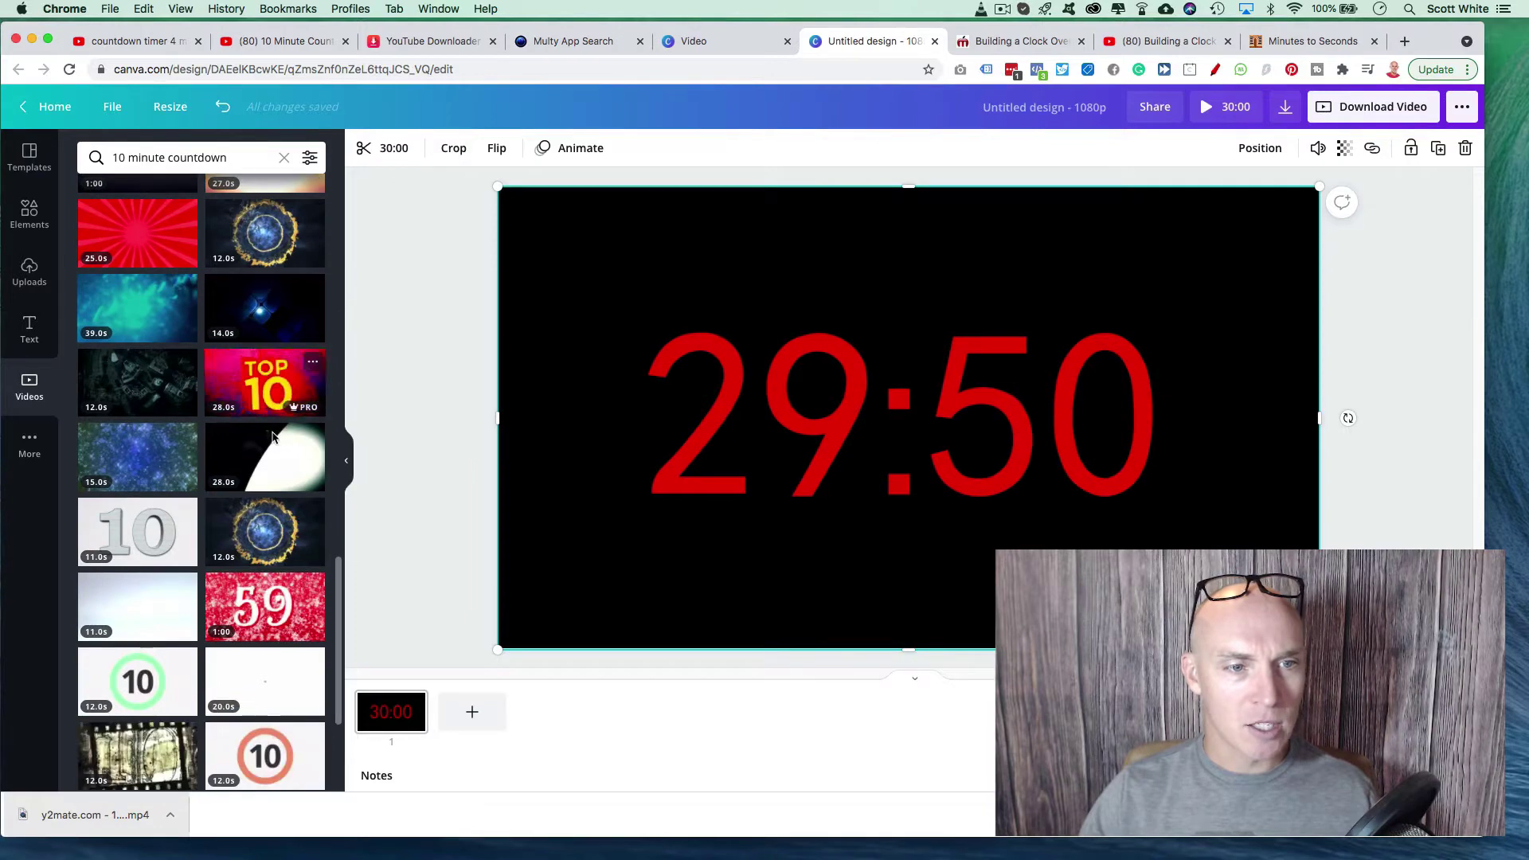
scroll(232, 450, "down", 6)
scroll(233, 431, "down", 5)
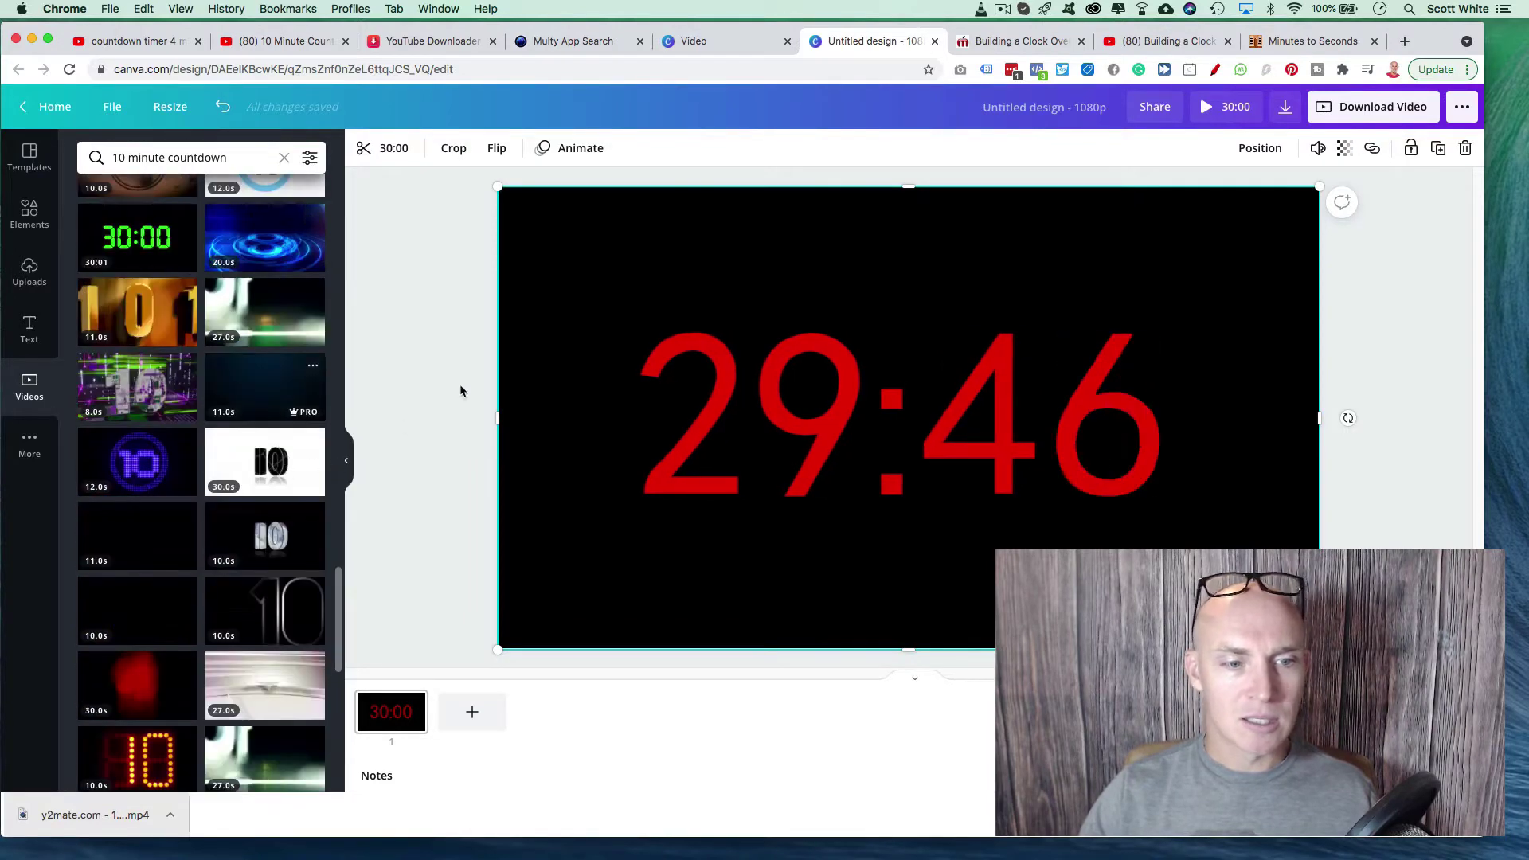
Step: Download the red 30:00 countdown design with the file type MP4 (high quality video)
left_click(447, 297)
left_click(1067, 289)
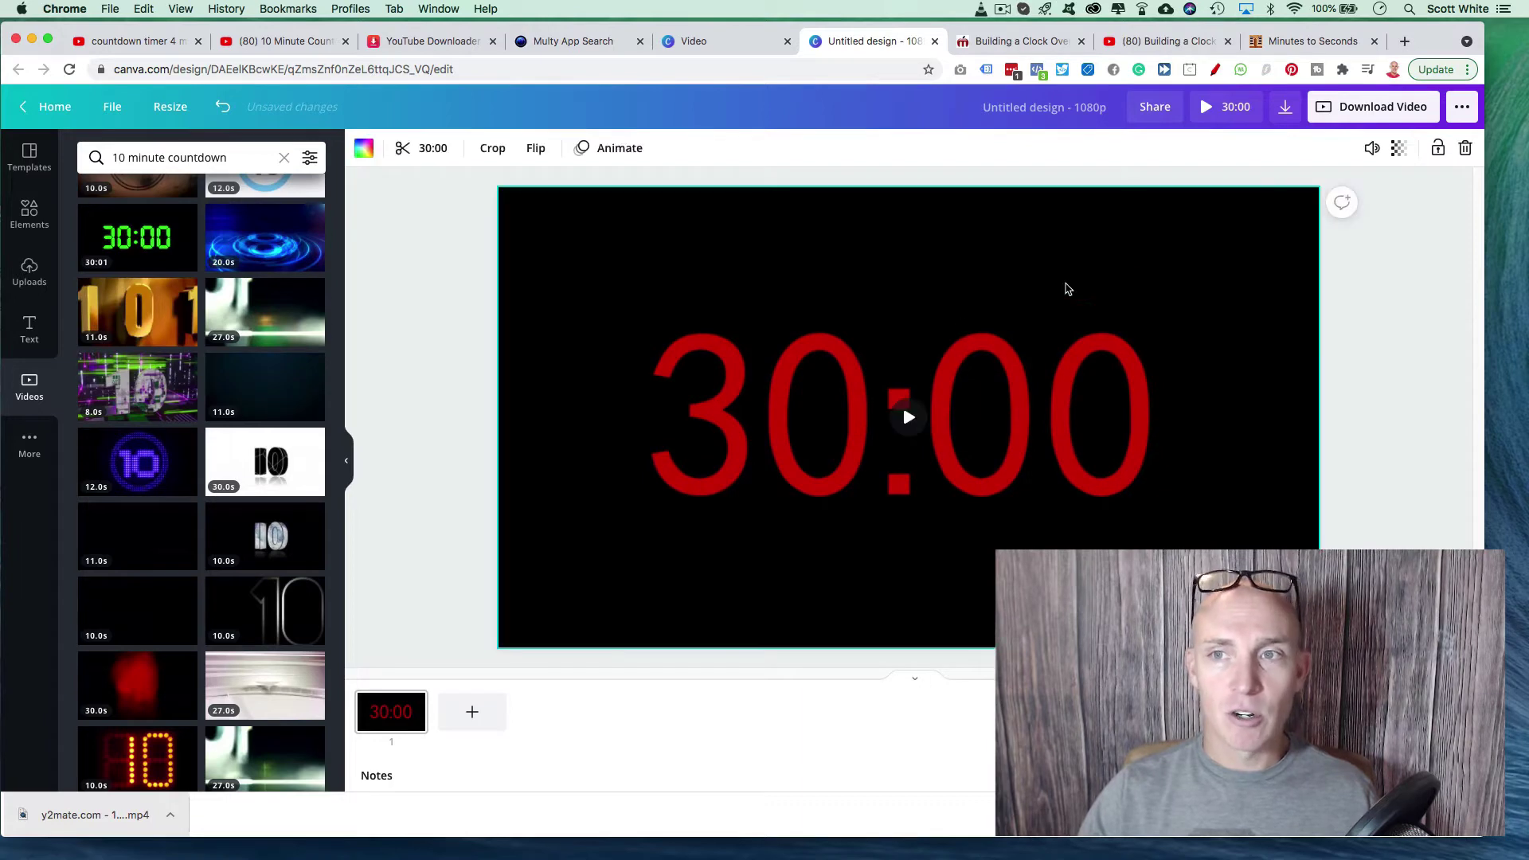
left_click(1381, 112)
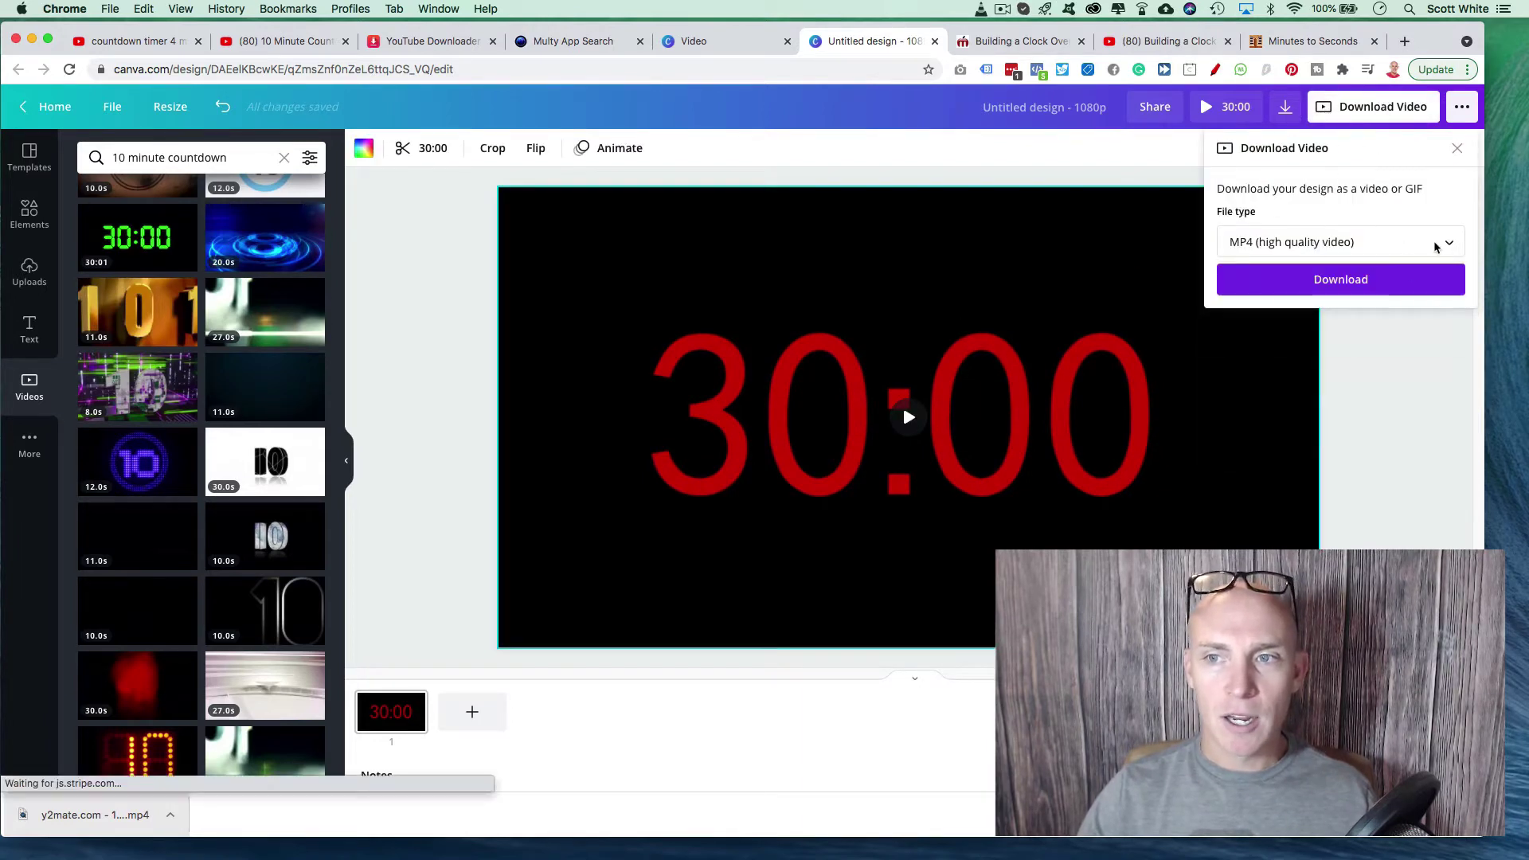
left_click(1361, 283)
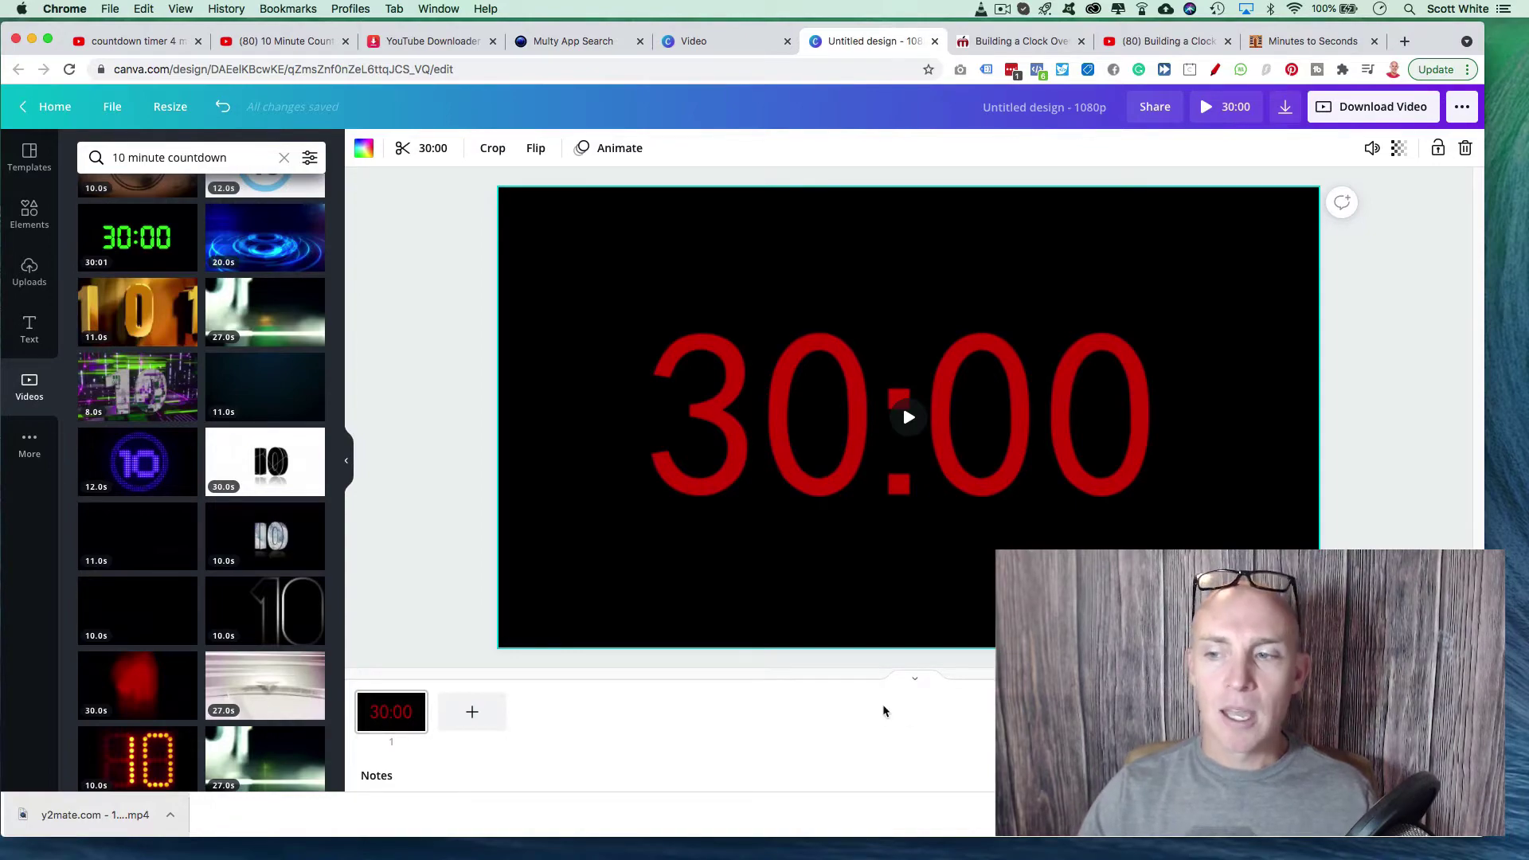
Step: Switch back to ScreenFlow and move its window so the whole project and all video properties fit on screen
left_click_drag(1528, 27, 1012, 27)
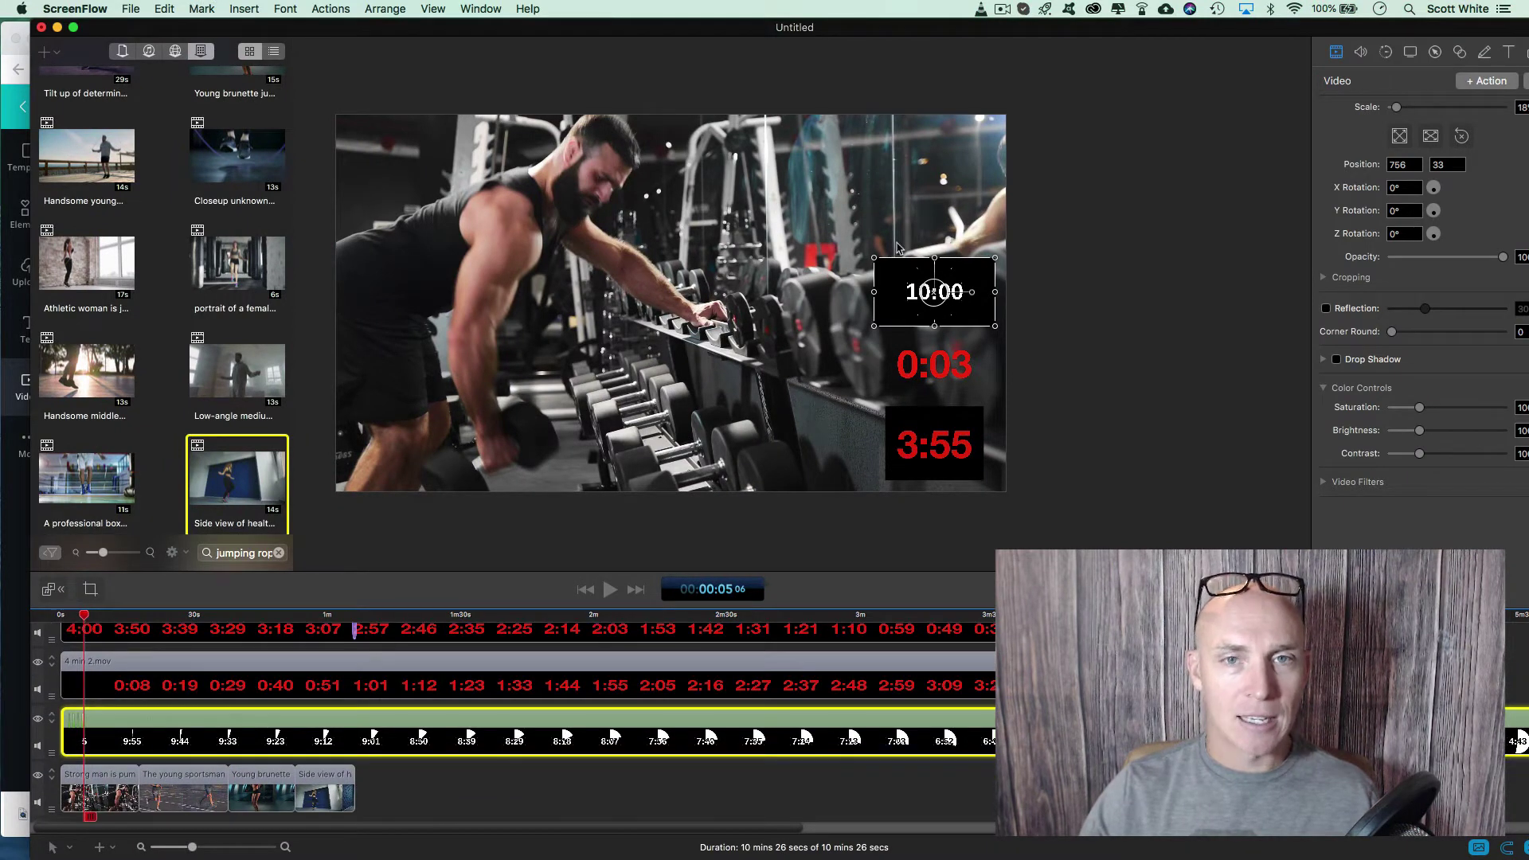
left_click_drag(396, 32, 365, 32)
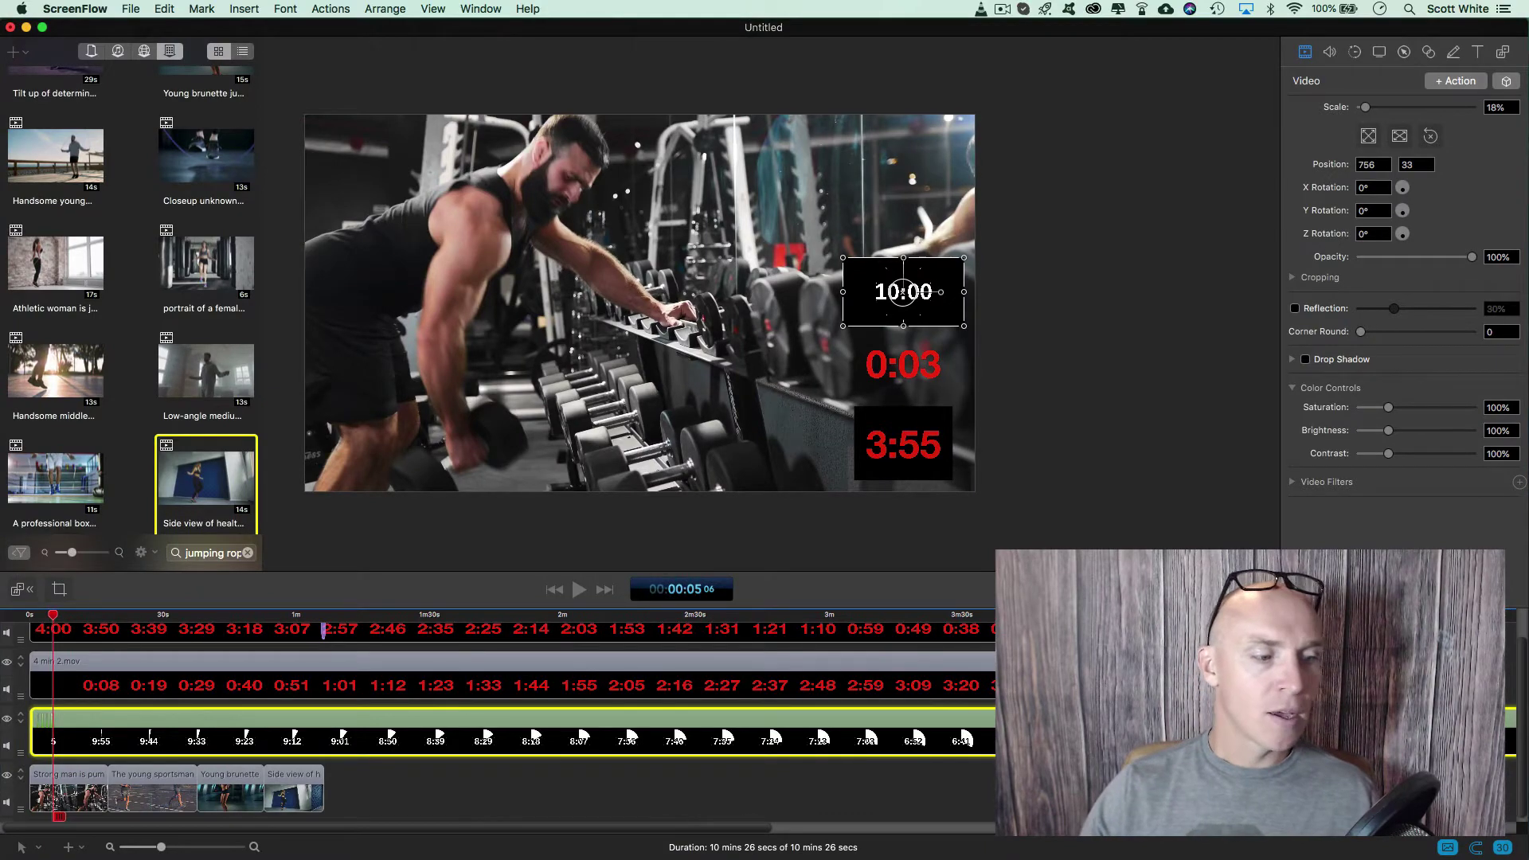
Step: Switch to the iMovie project, move the playhead to 0:02 and show the video overlay settings used for the timer
key("super+Tab")
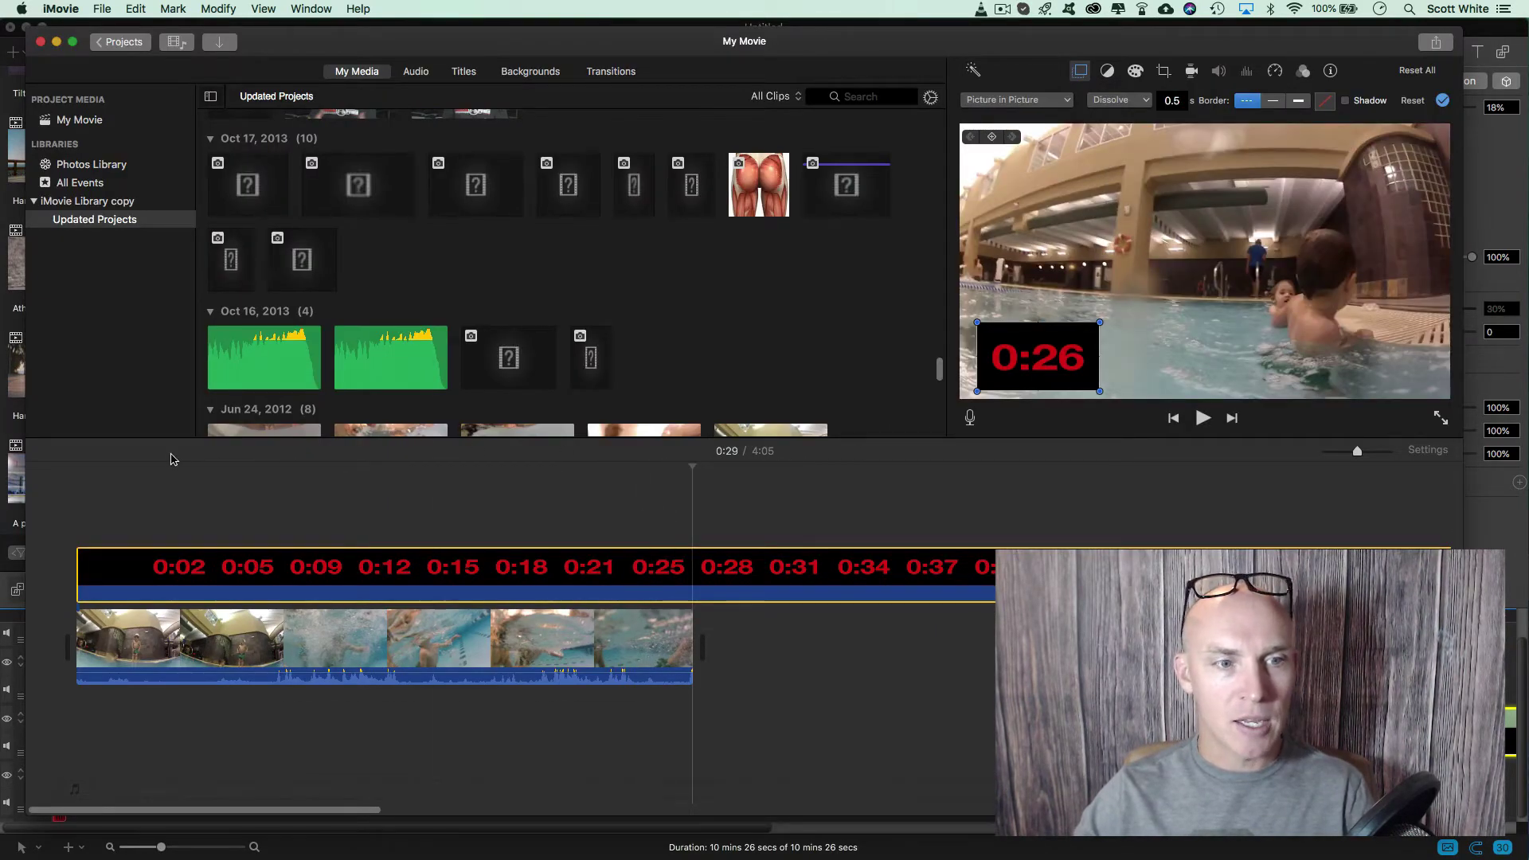
left_click(121, 514)
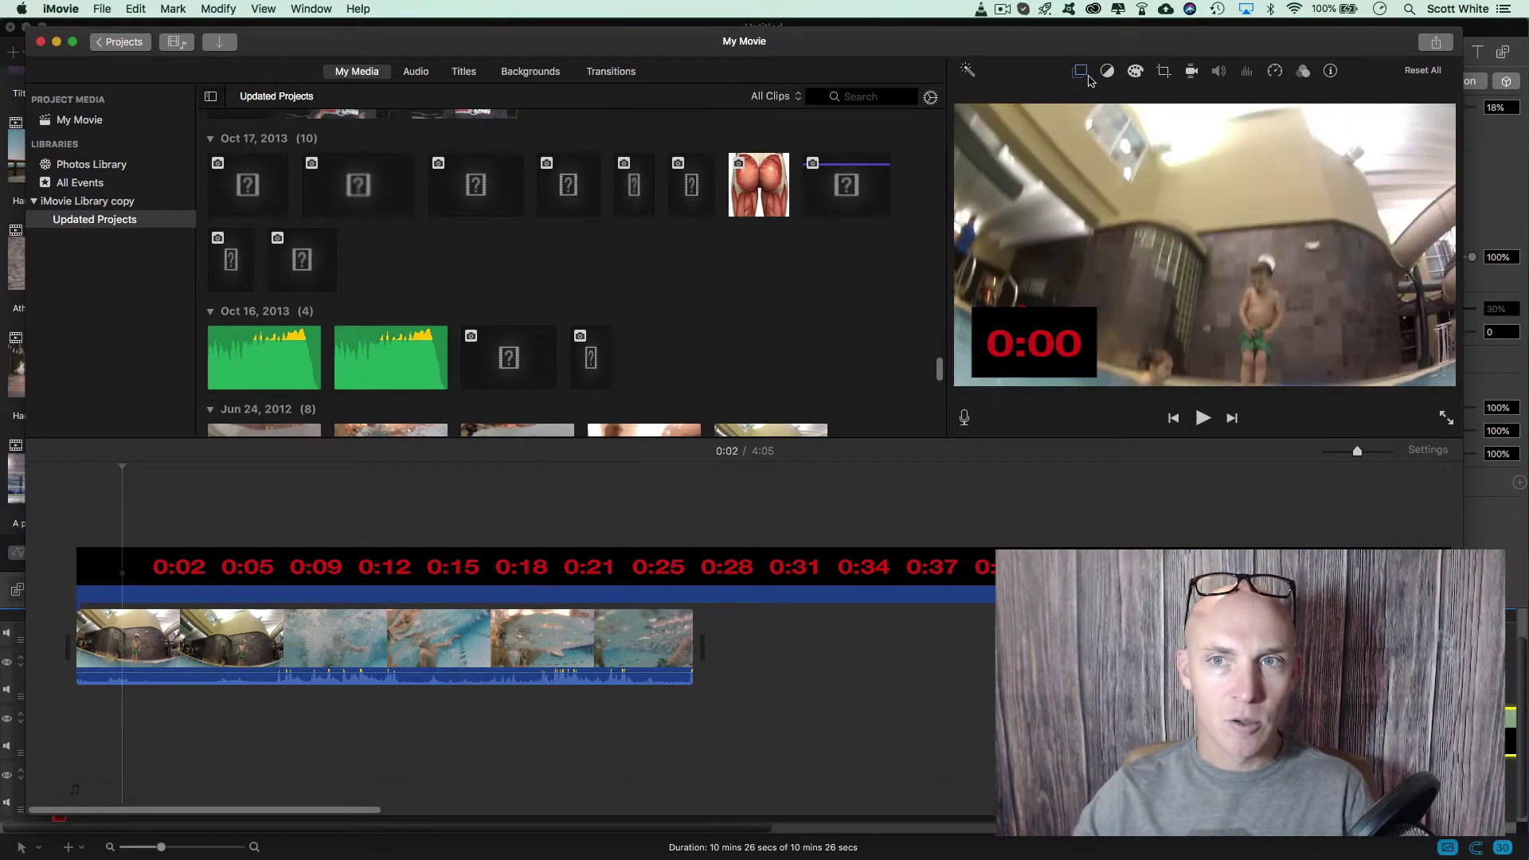
left_click(1086, 74)
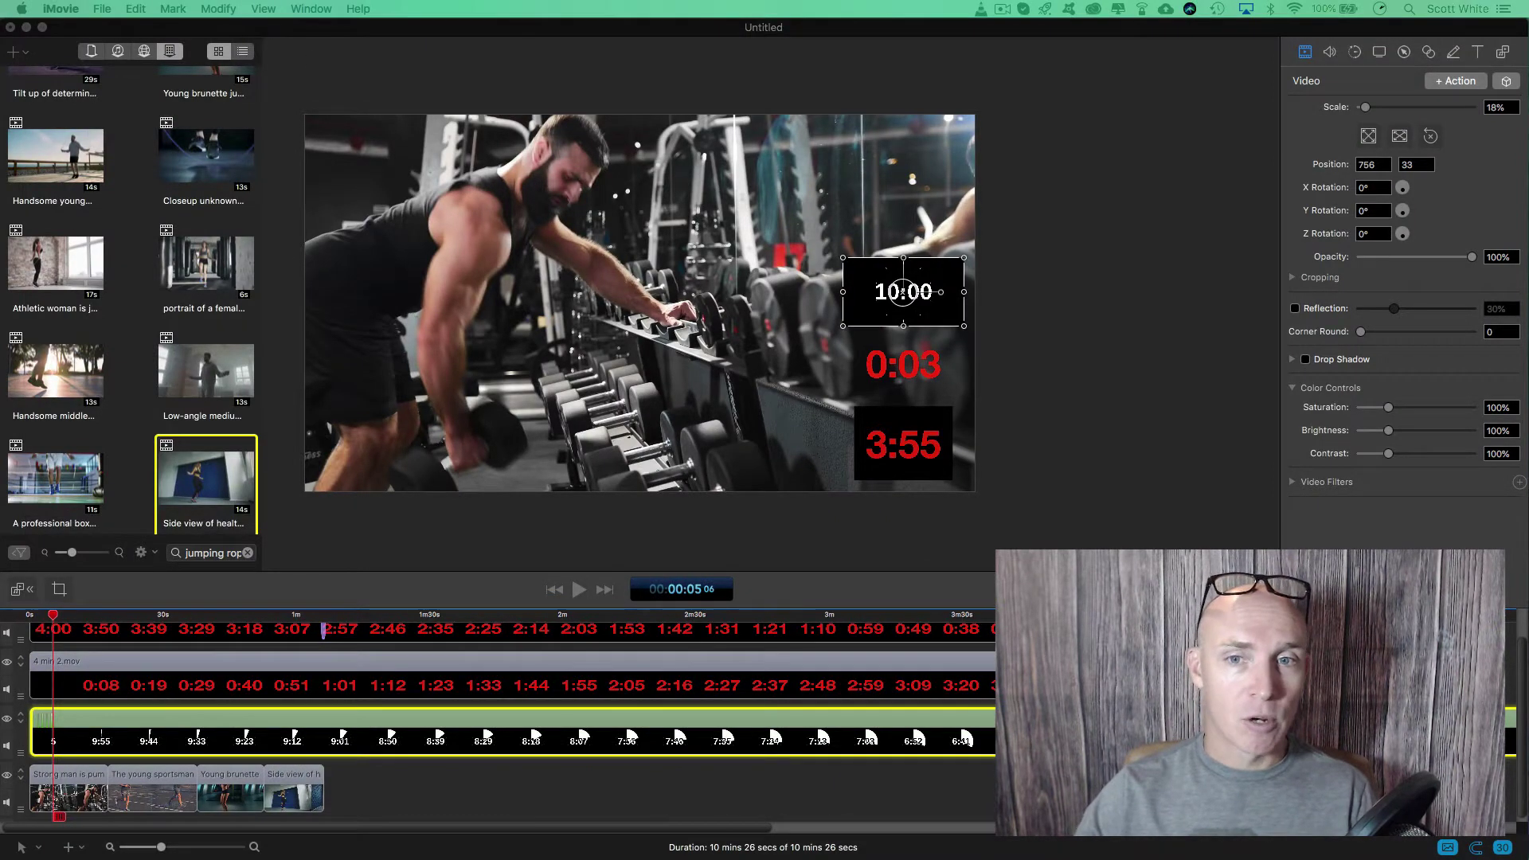
Step: Return to ScreenFlow and select the stacked timer clips on the canvas in turn, ending with the middle red count-up timer
left_click(903, 364)
left_click(897, 451)
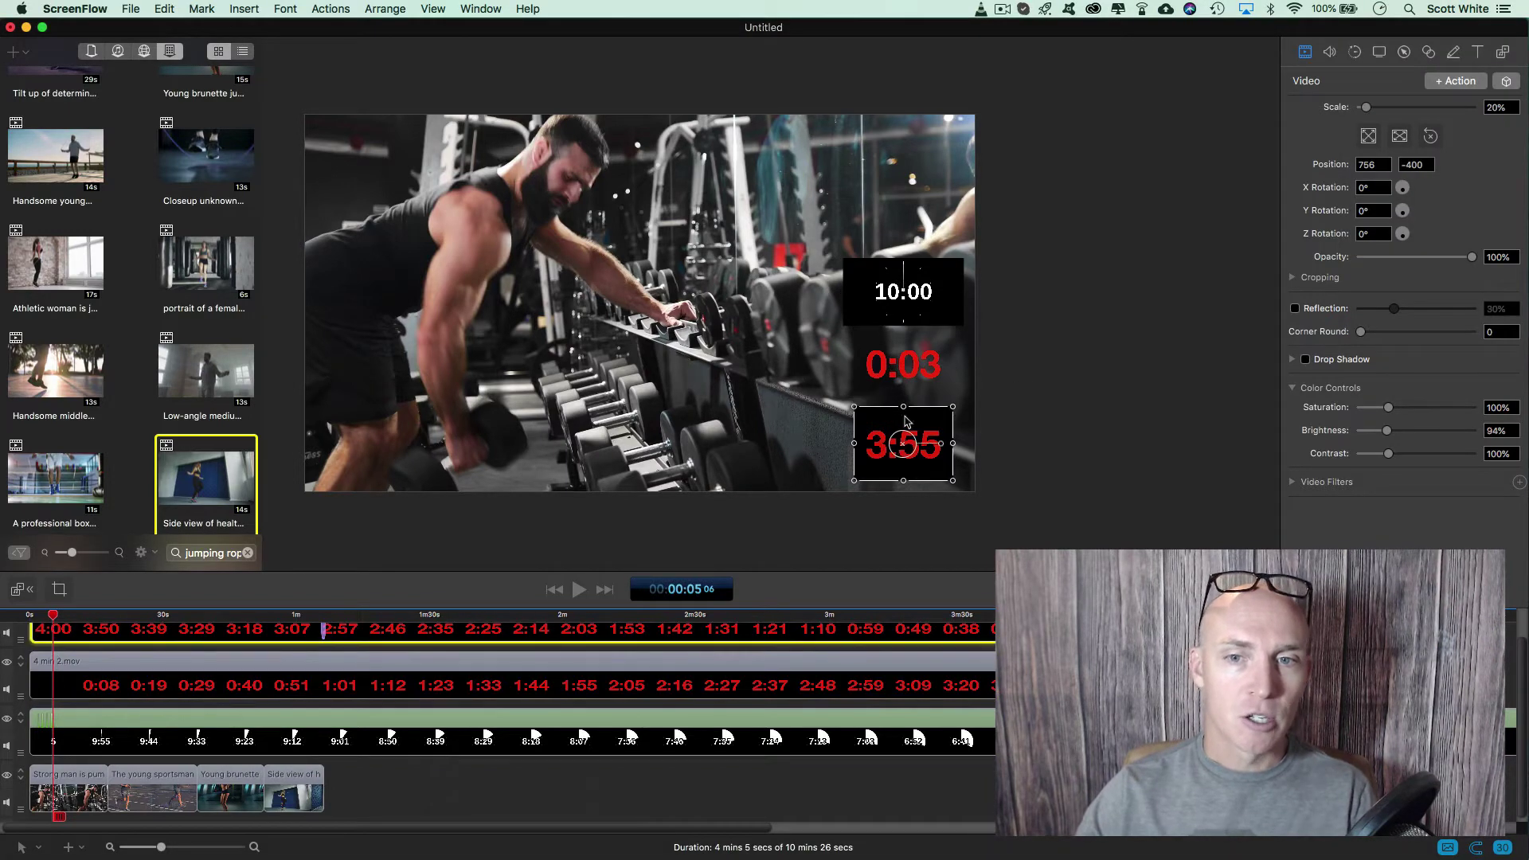
left_click(912, 338)
left_click(919, 281)
left_click(910, 371)
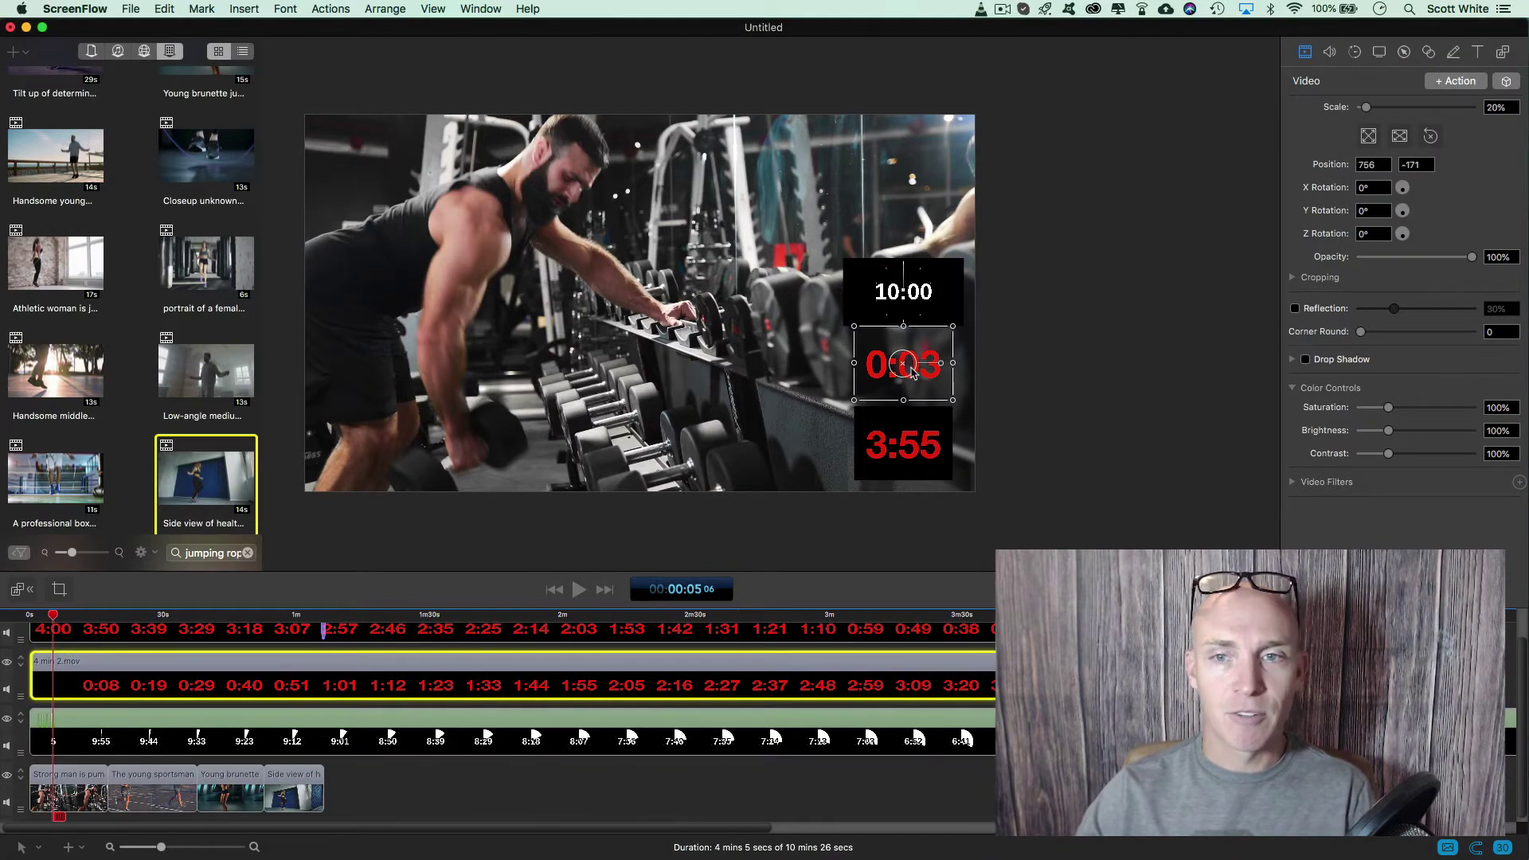
Step: Switch to the Keynote timer presentation, and move and enlarge its window to show the whole 0:00 slide
key("super+shift+c")
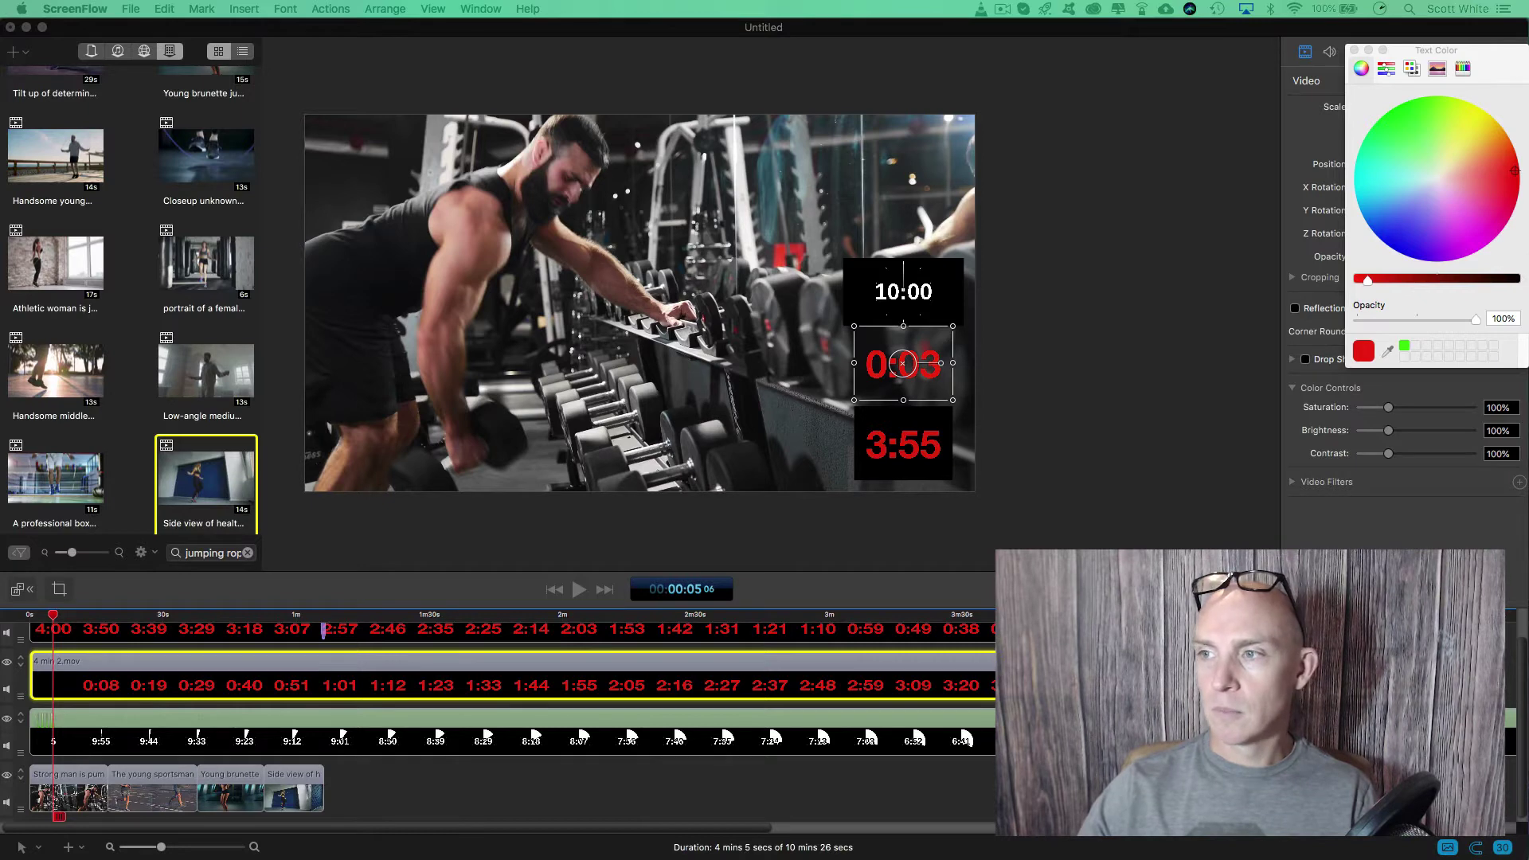
left_click_drag(1528, 135, 366, 45)
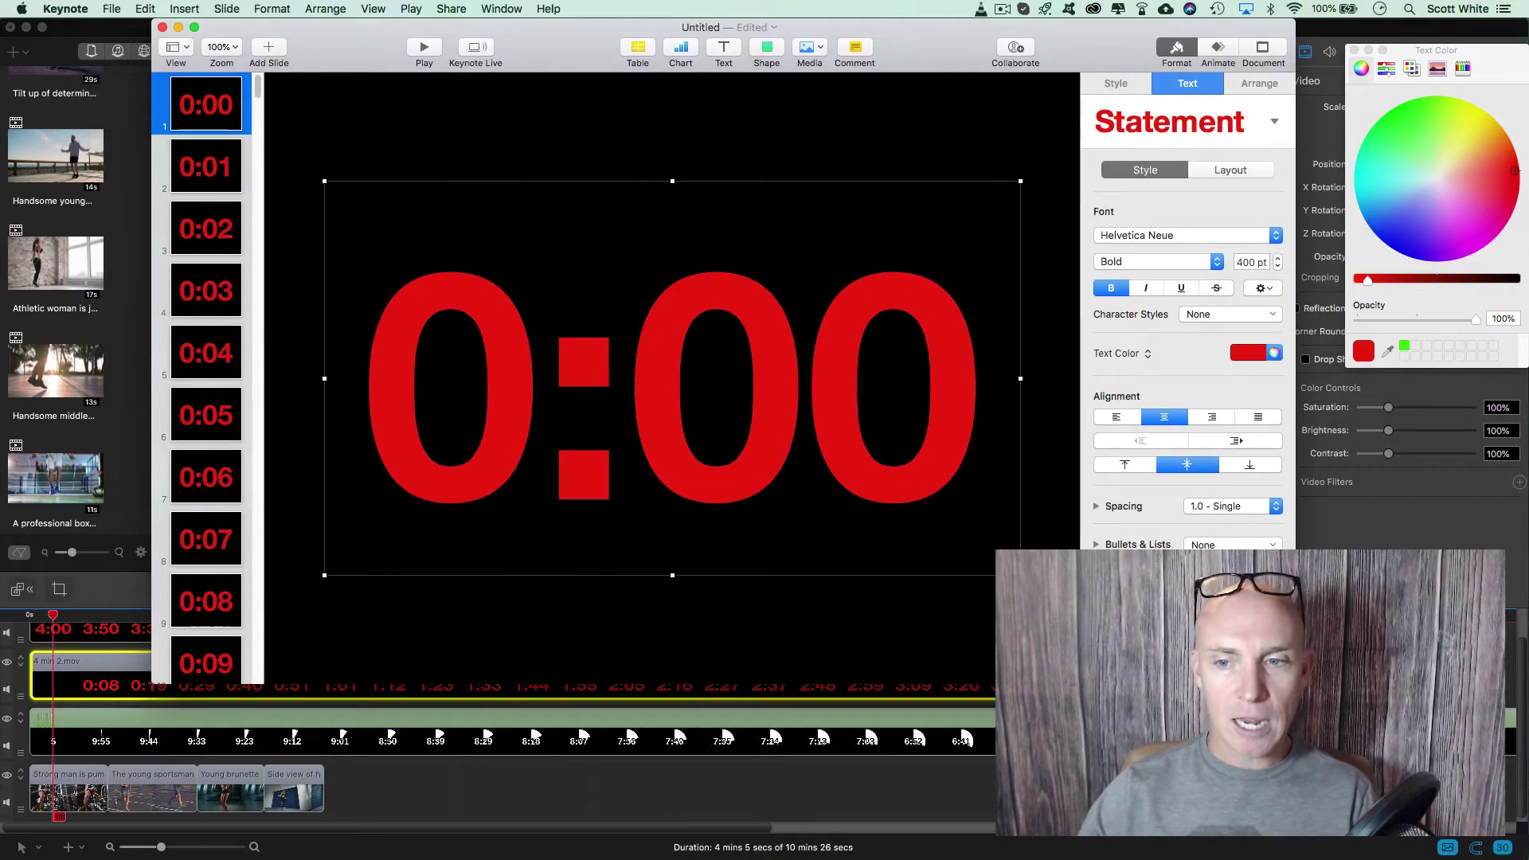
left_click_drag(1295, 683, 1437, 796)
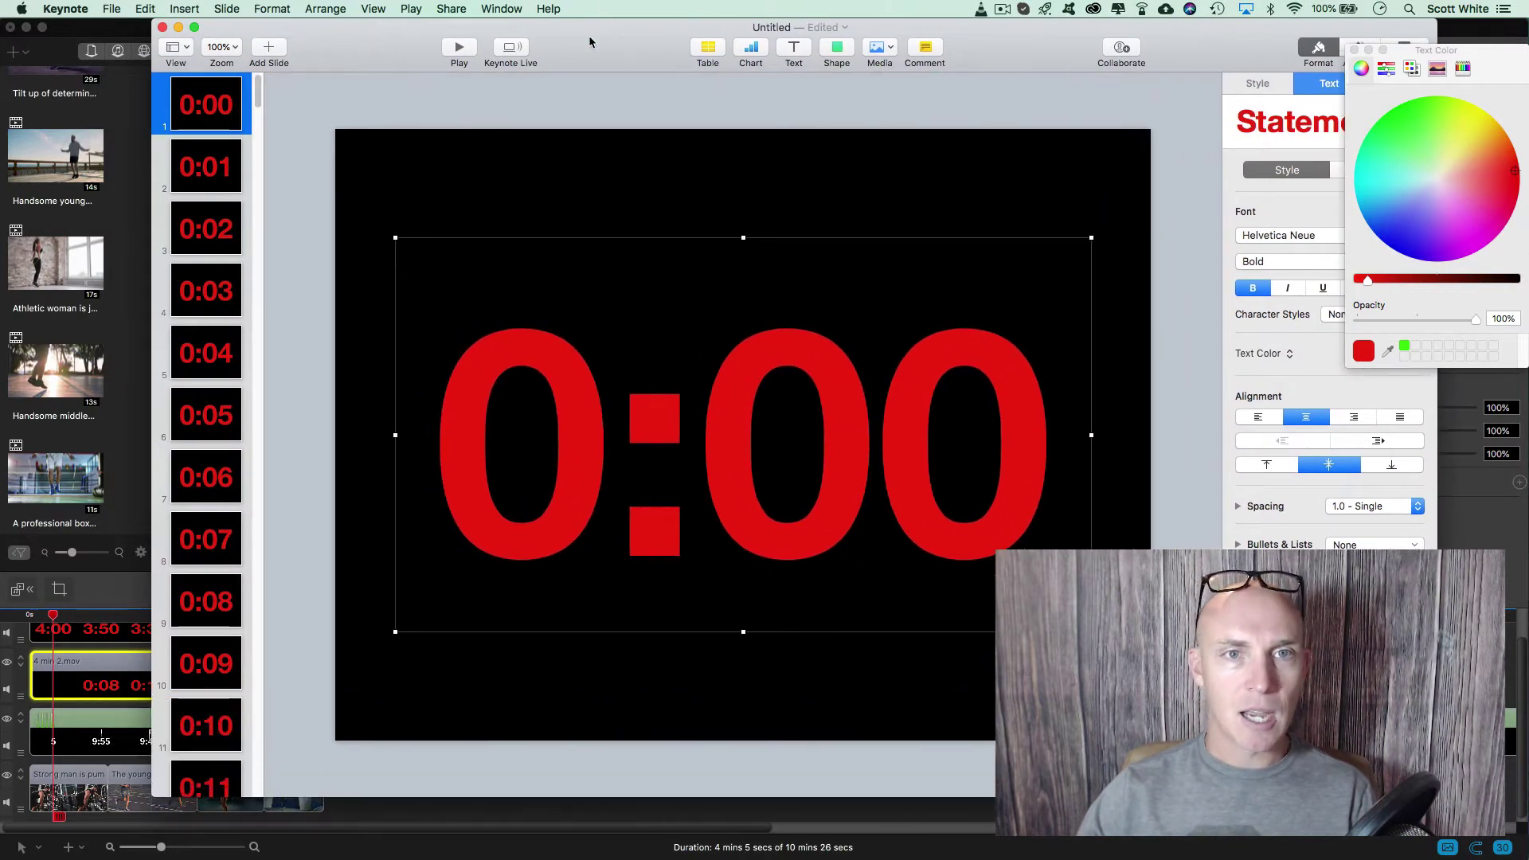
Step: Delete all existing timer slides from the Keynote presentation and close the Colors window
left_click_drag(589, 41, 542, 41)
left_click(156, 112)
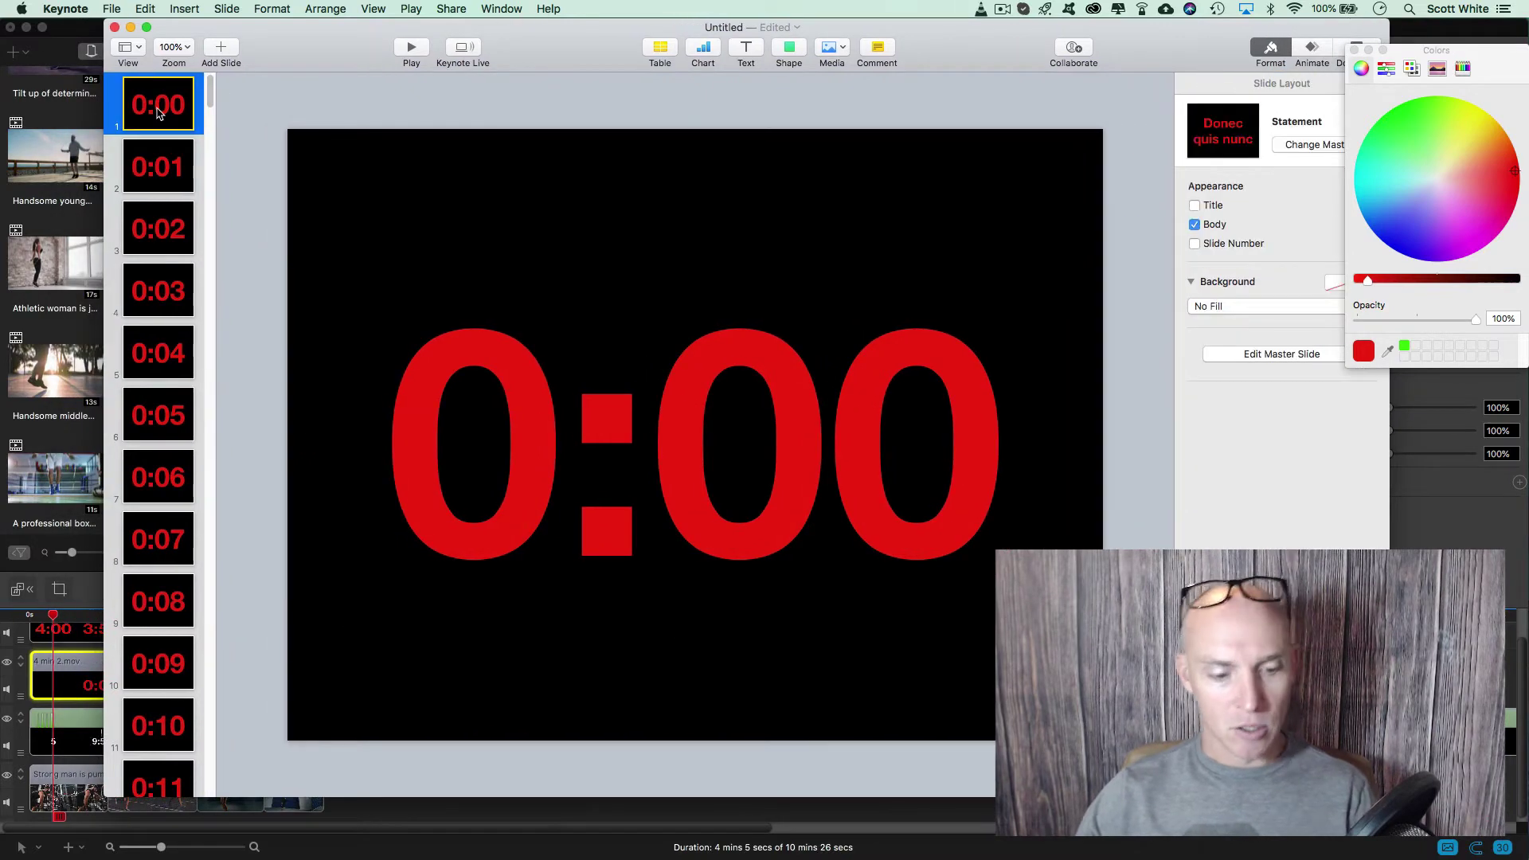
key("super+a")
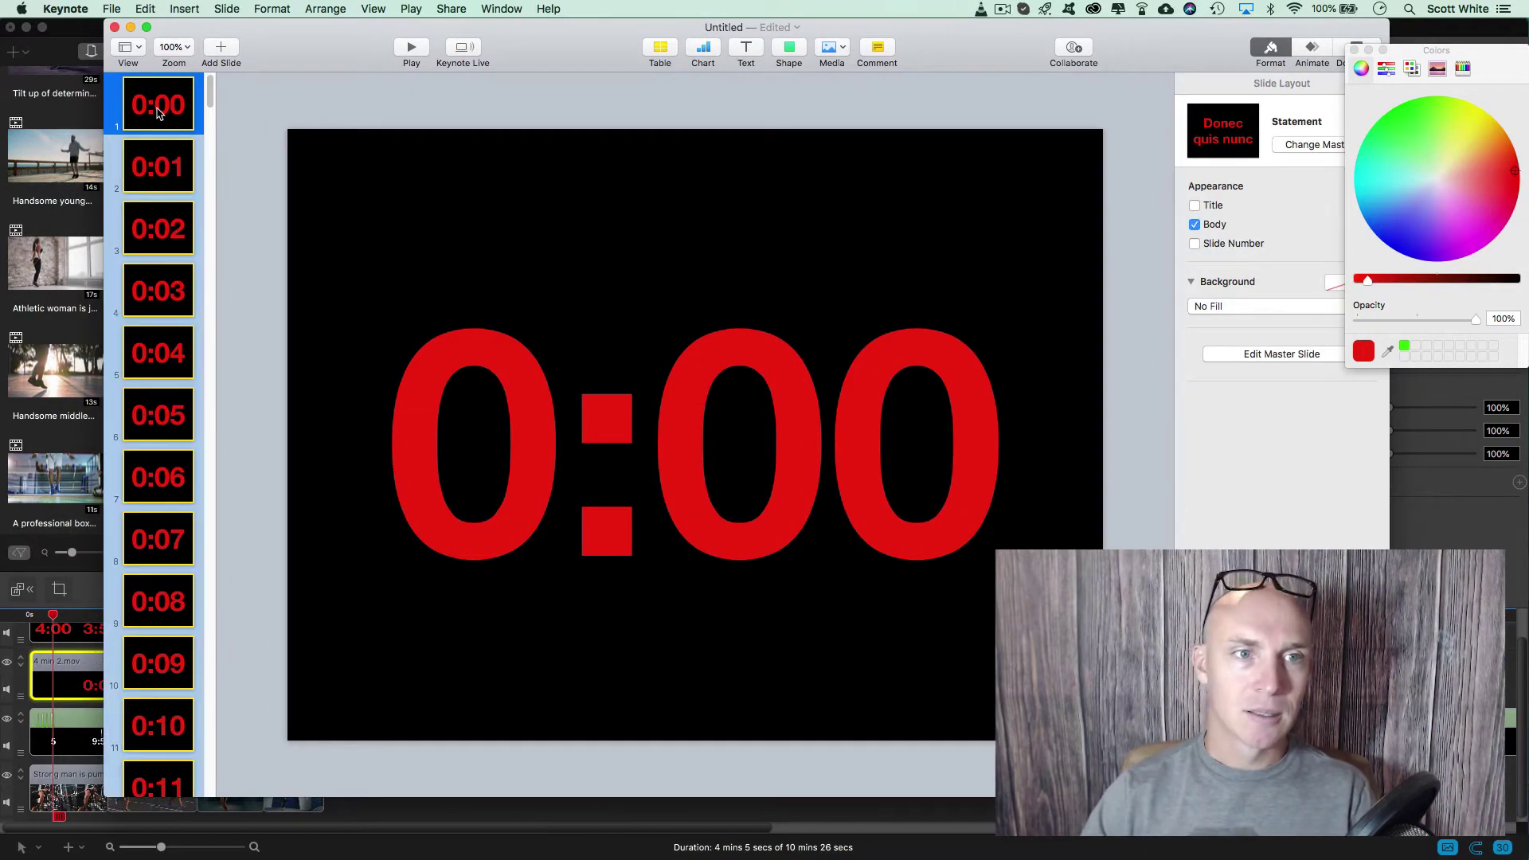
key("Delete")
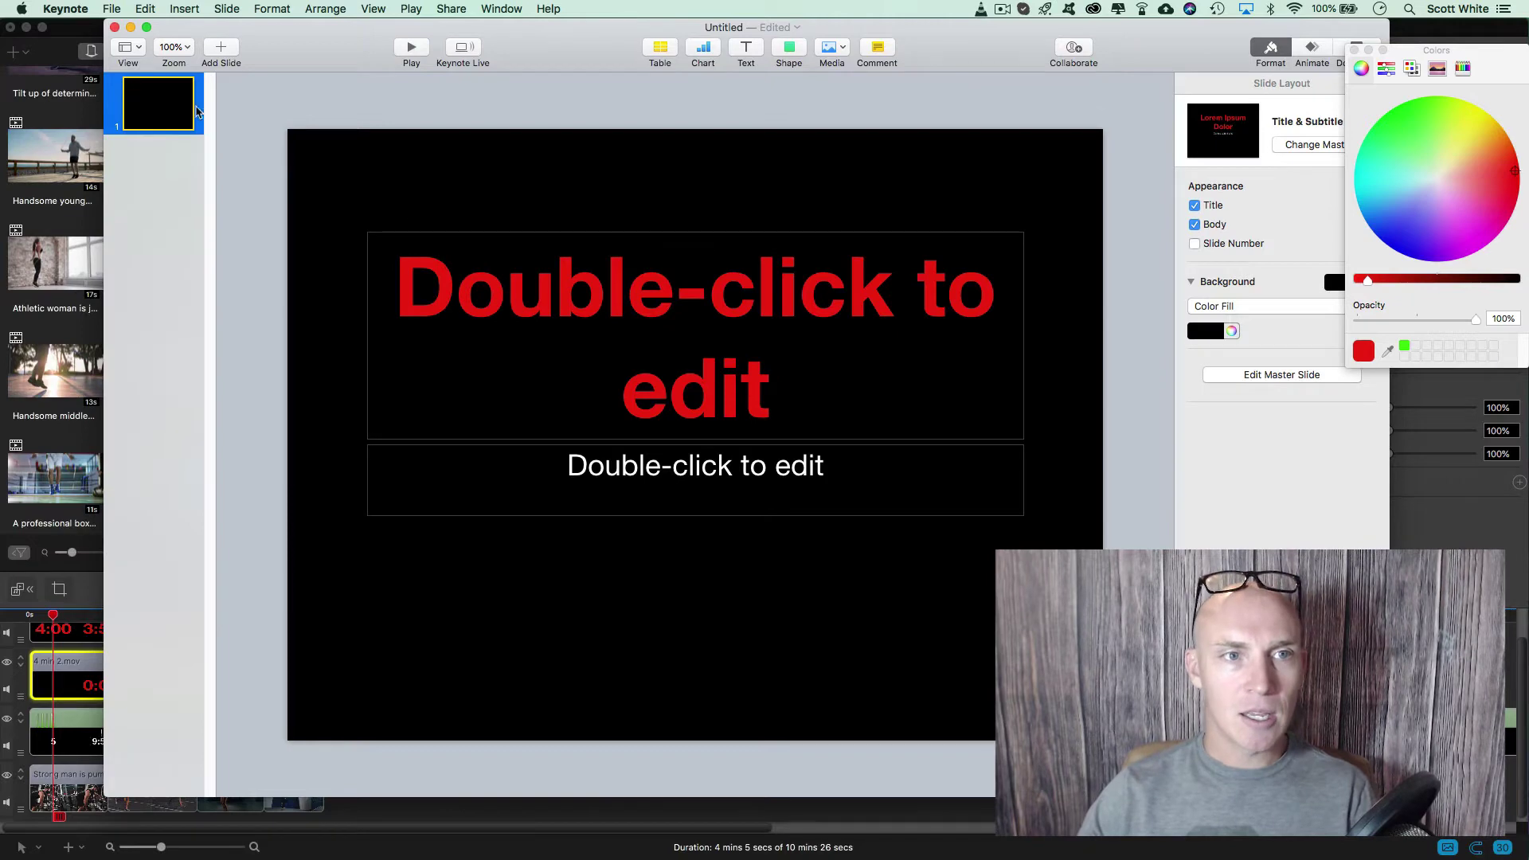
left_click_drag(1460, 55, 1461, 58)
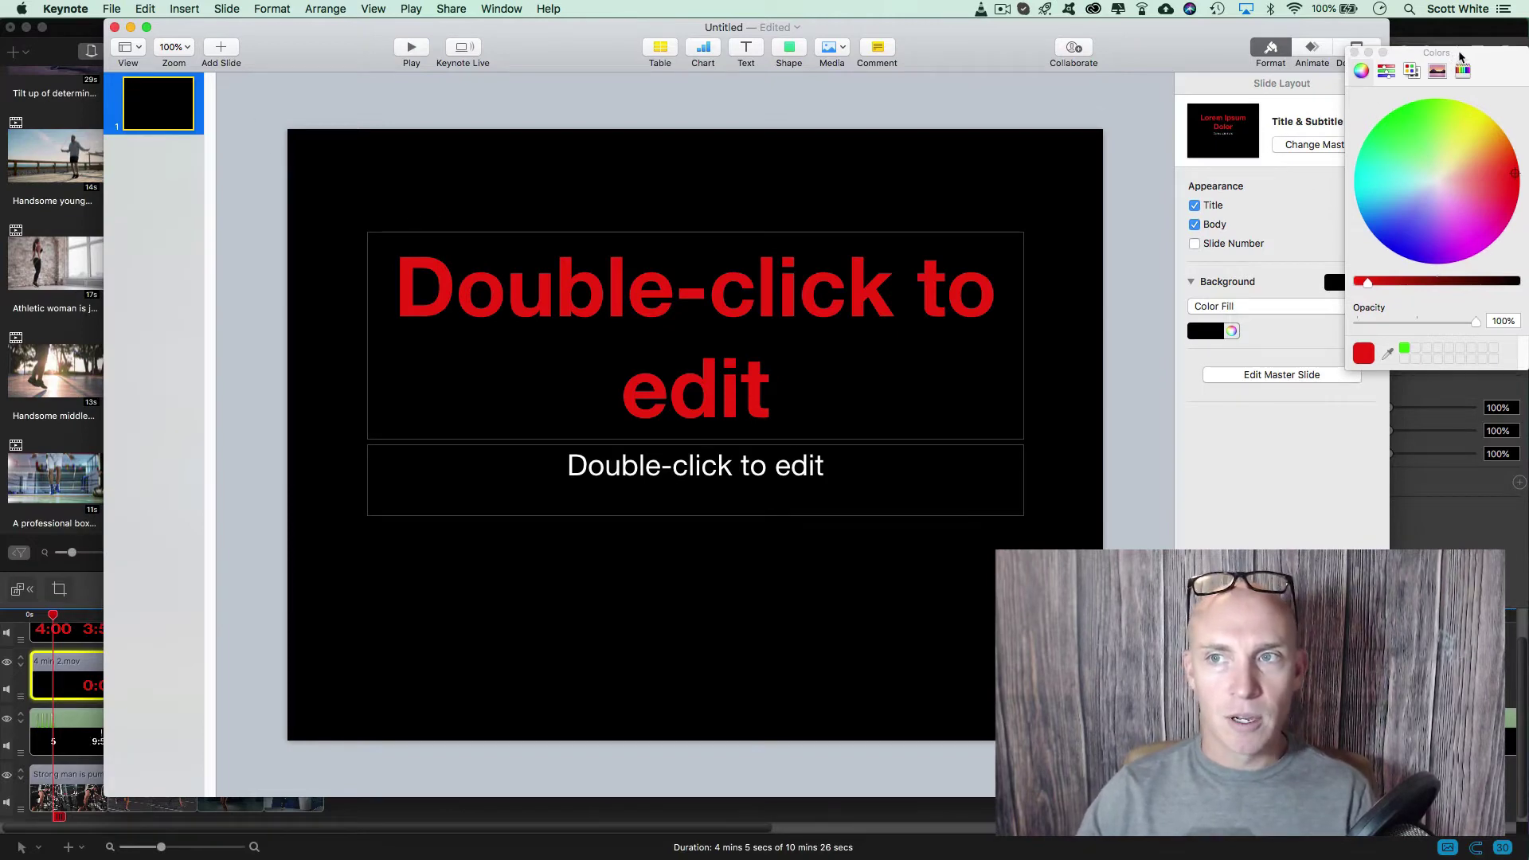
left_click(1355, 53)
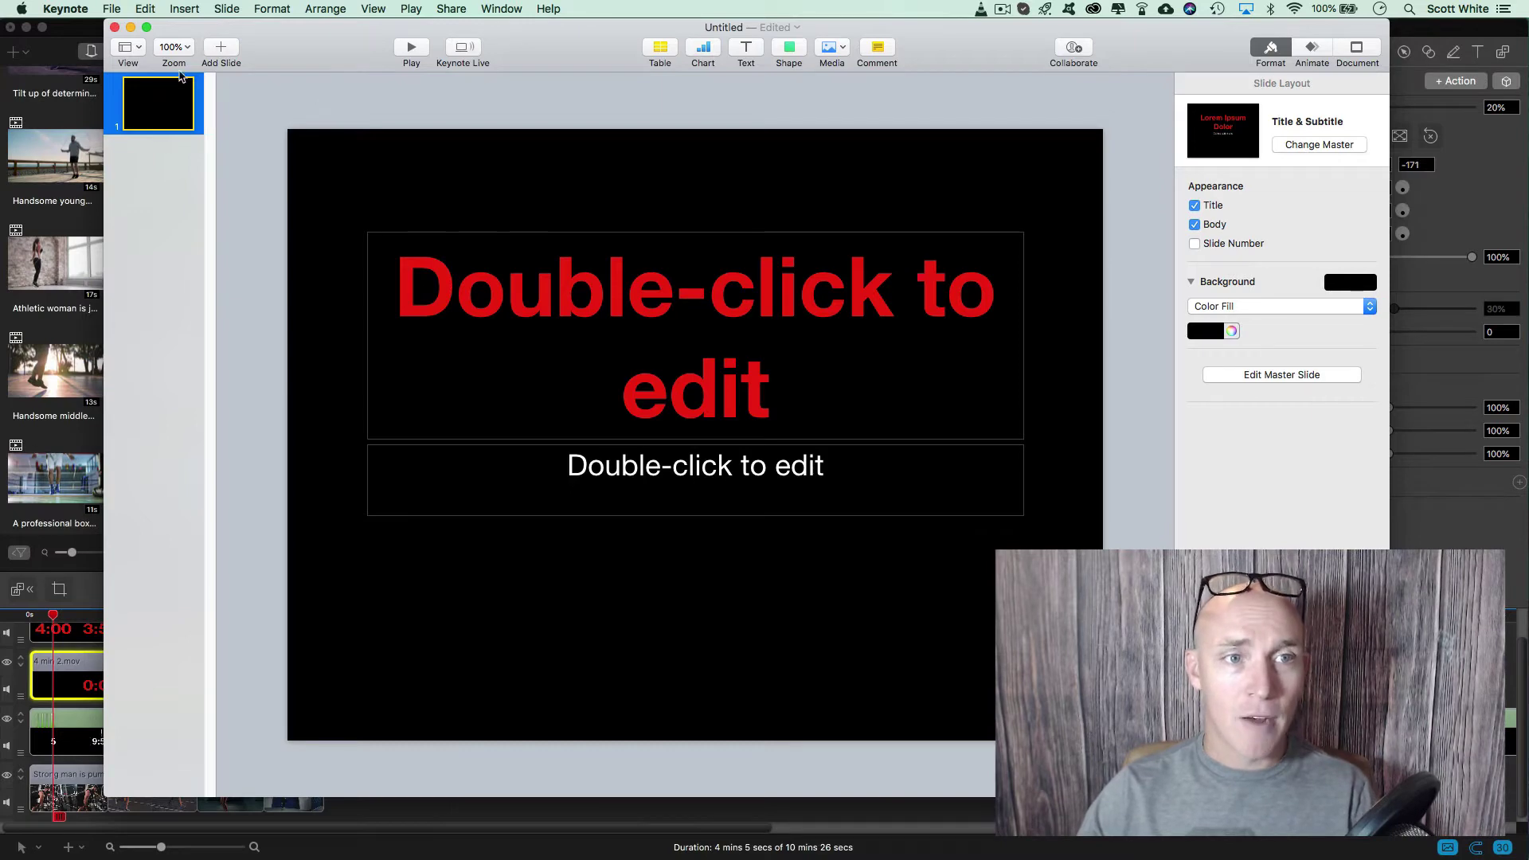
Step: Add a new slide with the Statement layout and reposition the window to show it better
left_click(223, 50)
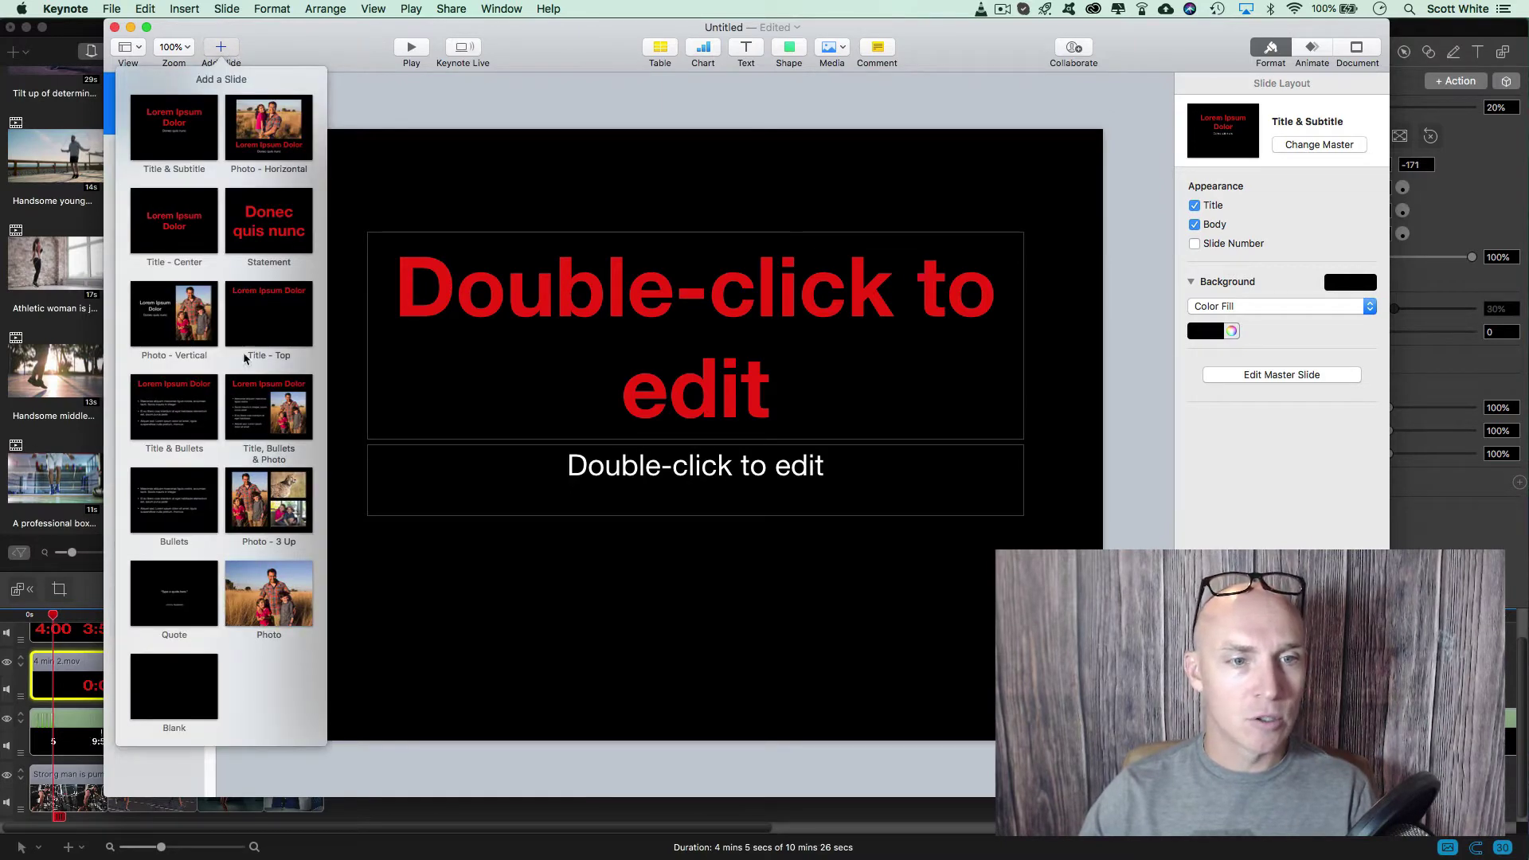
left_click(270, 225)
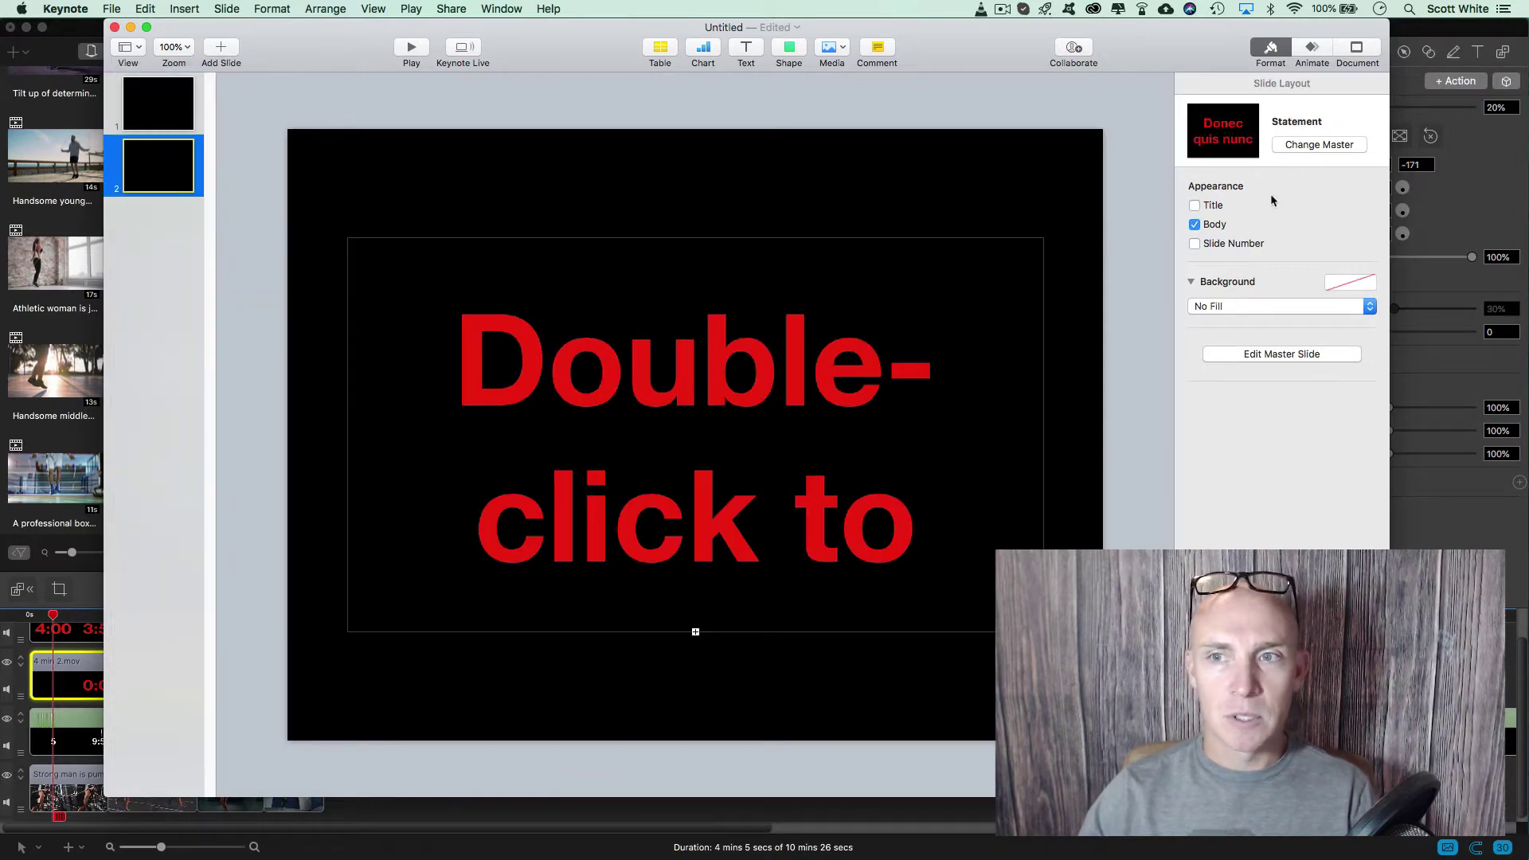
mouse_move(977, 50)
left_mouse_down()
mouse_move(979, 118)
mouse_move(979, 27)
left_mouse_up()
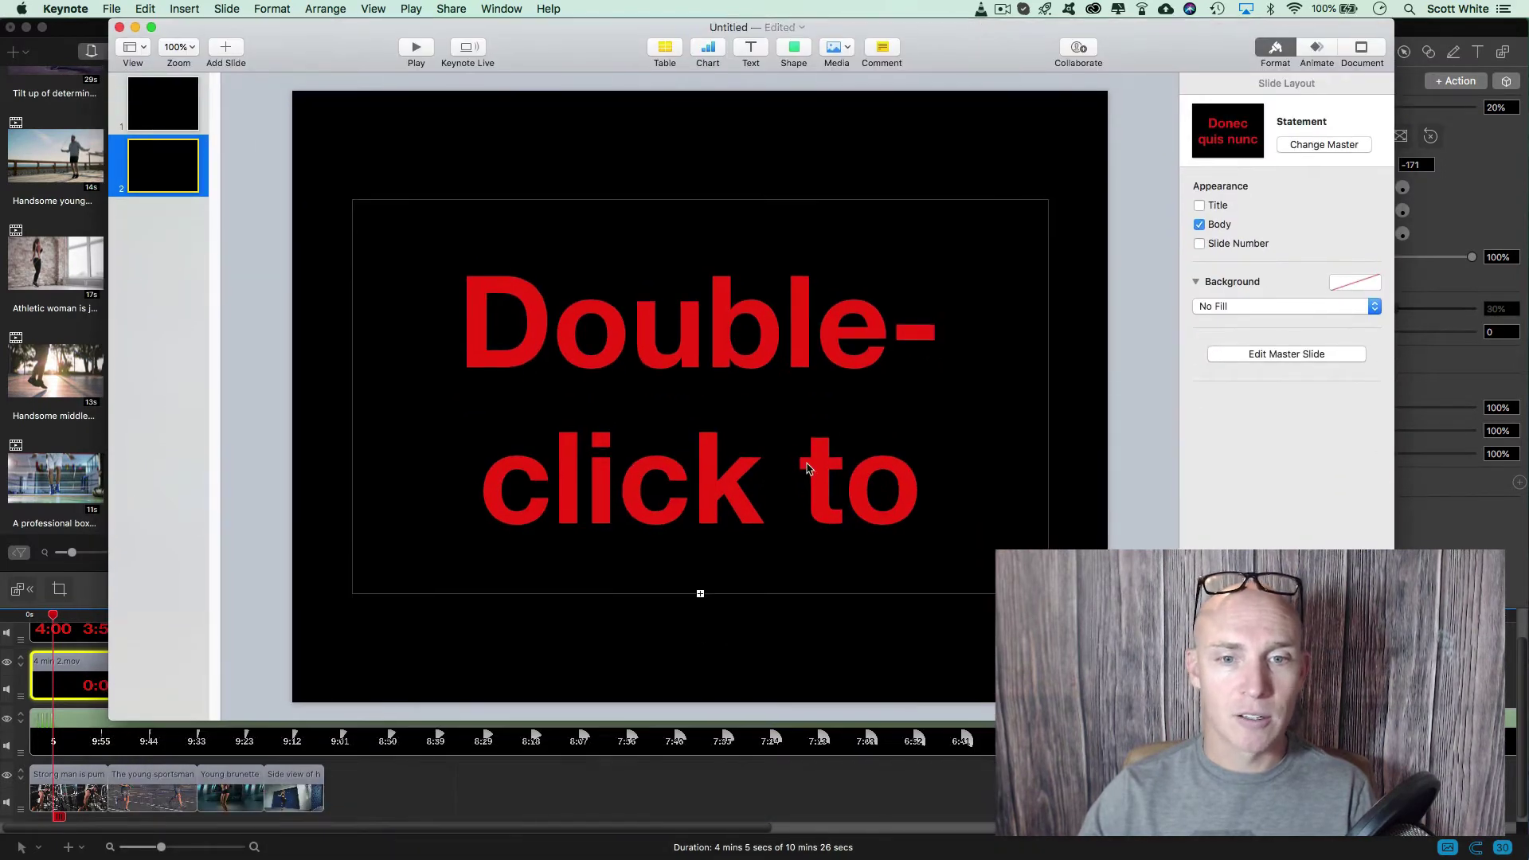
Step: Replace the placeholder text on the new Statement slide with 0:01
left_click(627, 400)
left_click(627, 400)
left_click(341, 169)
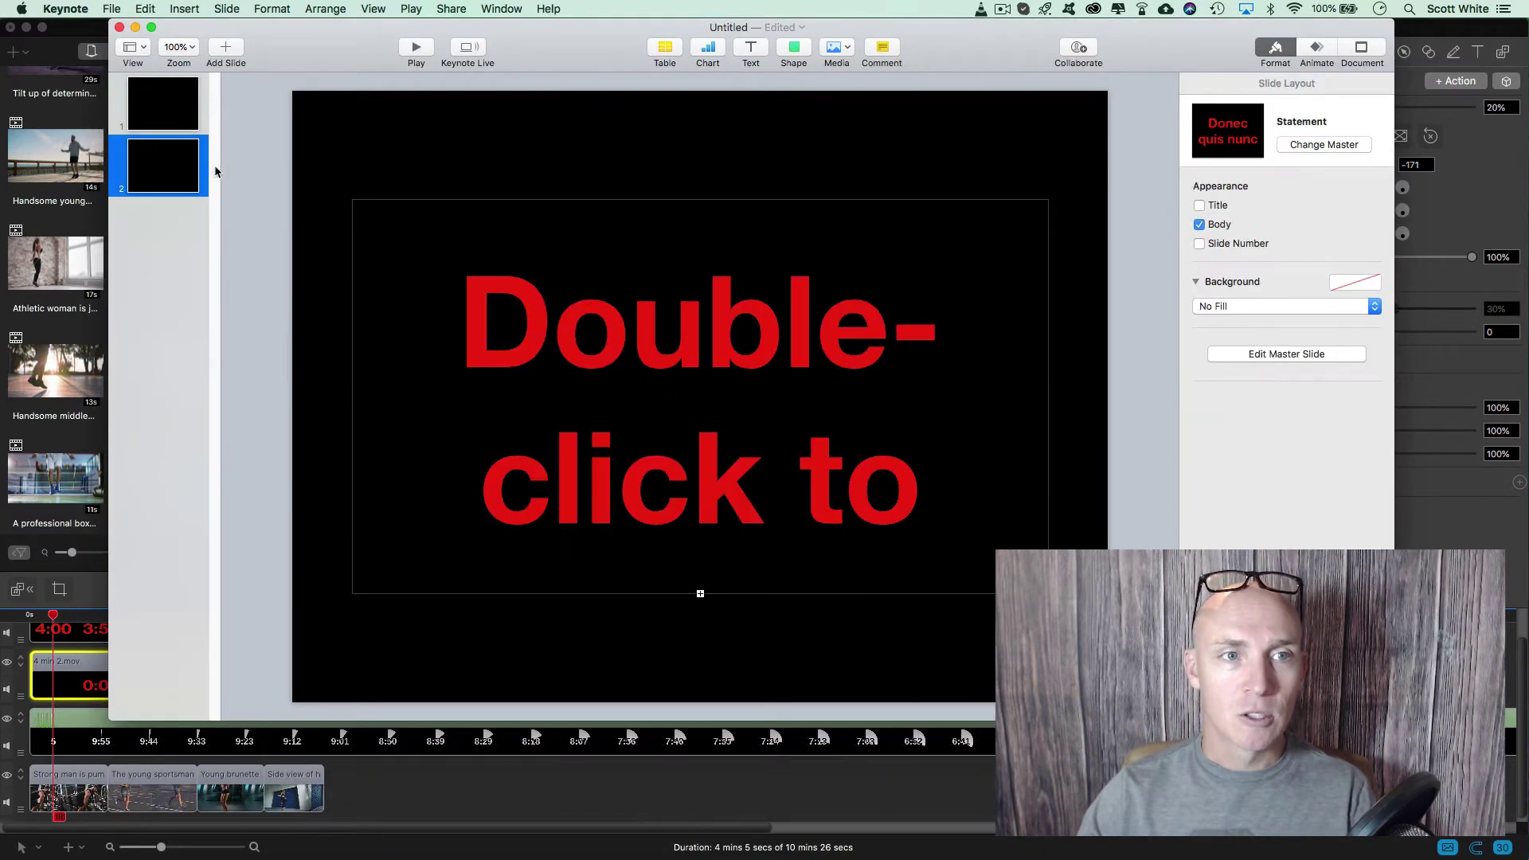
left_click(214, 191)
double_click(737, 381)
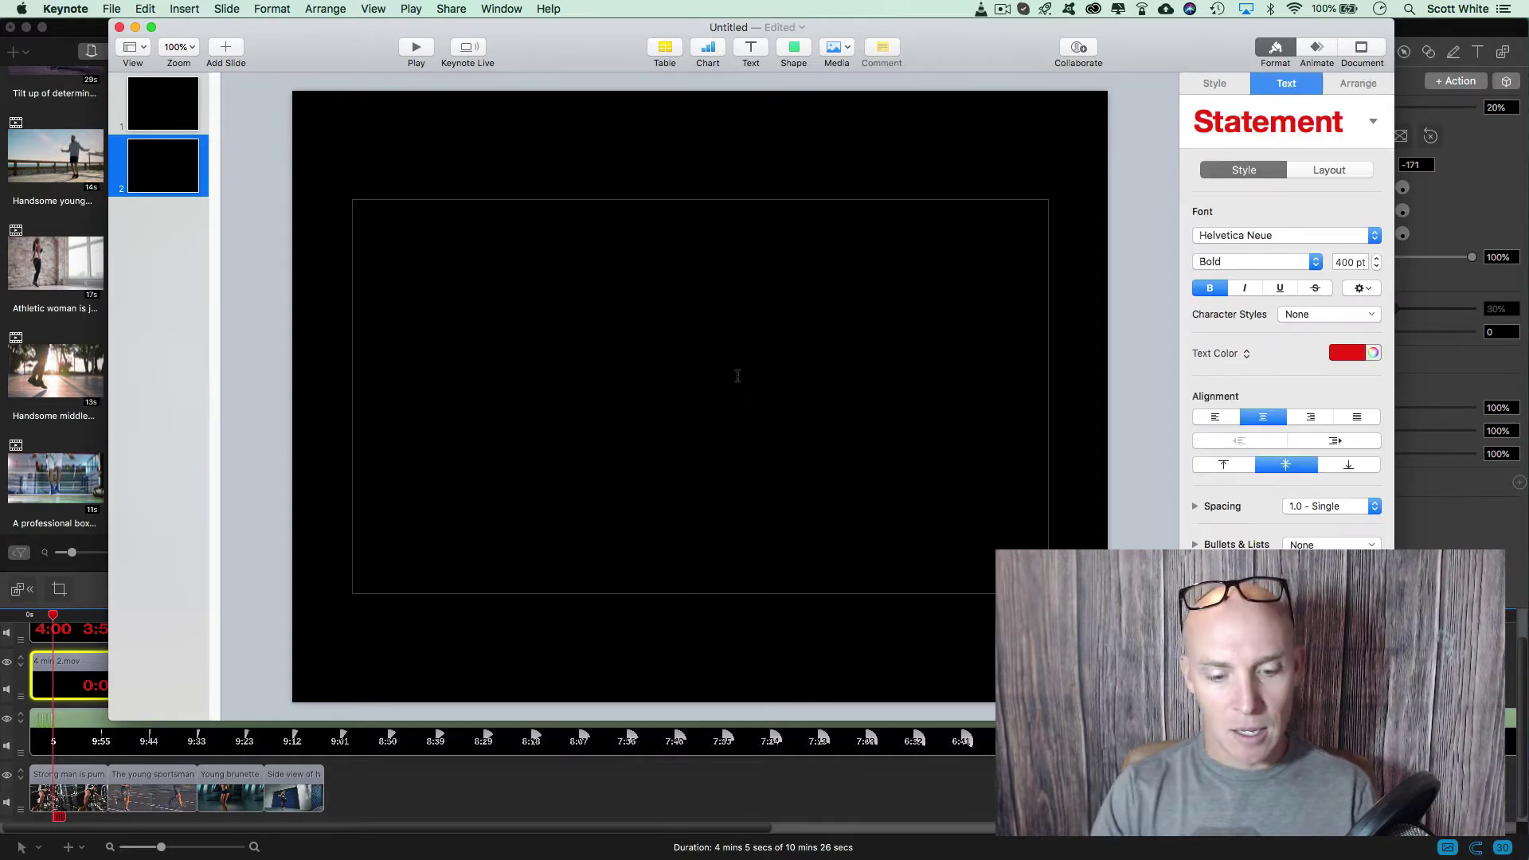
type(")")
key("BackSpace")
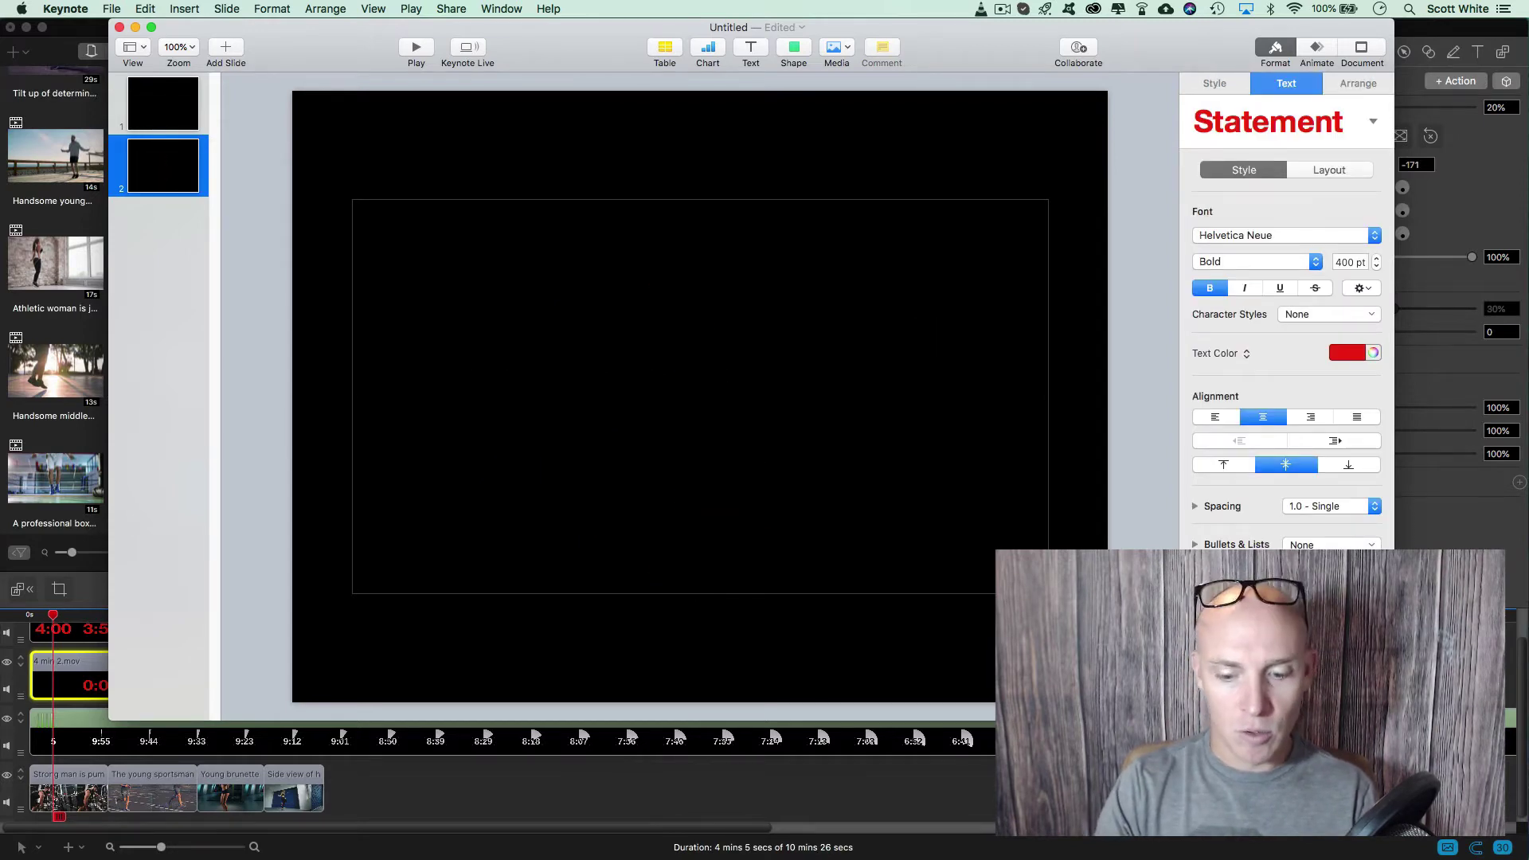
type("0:001")
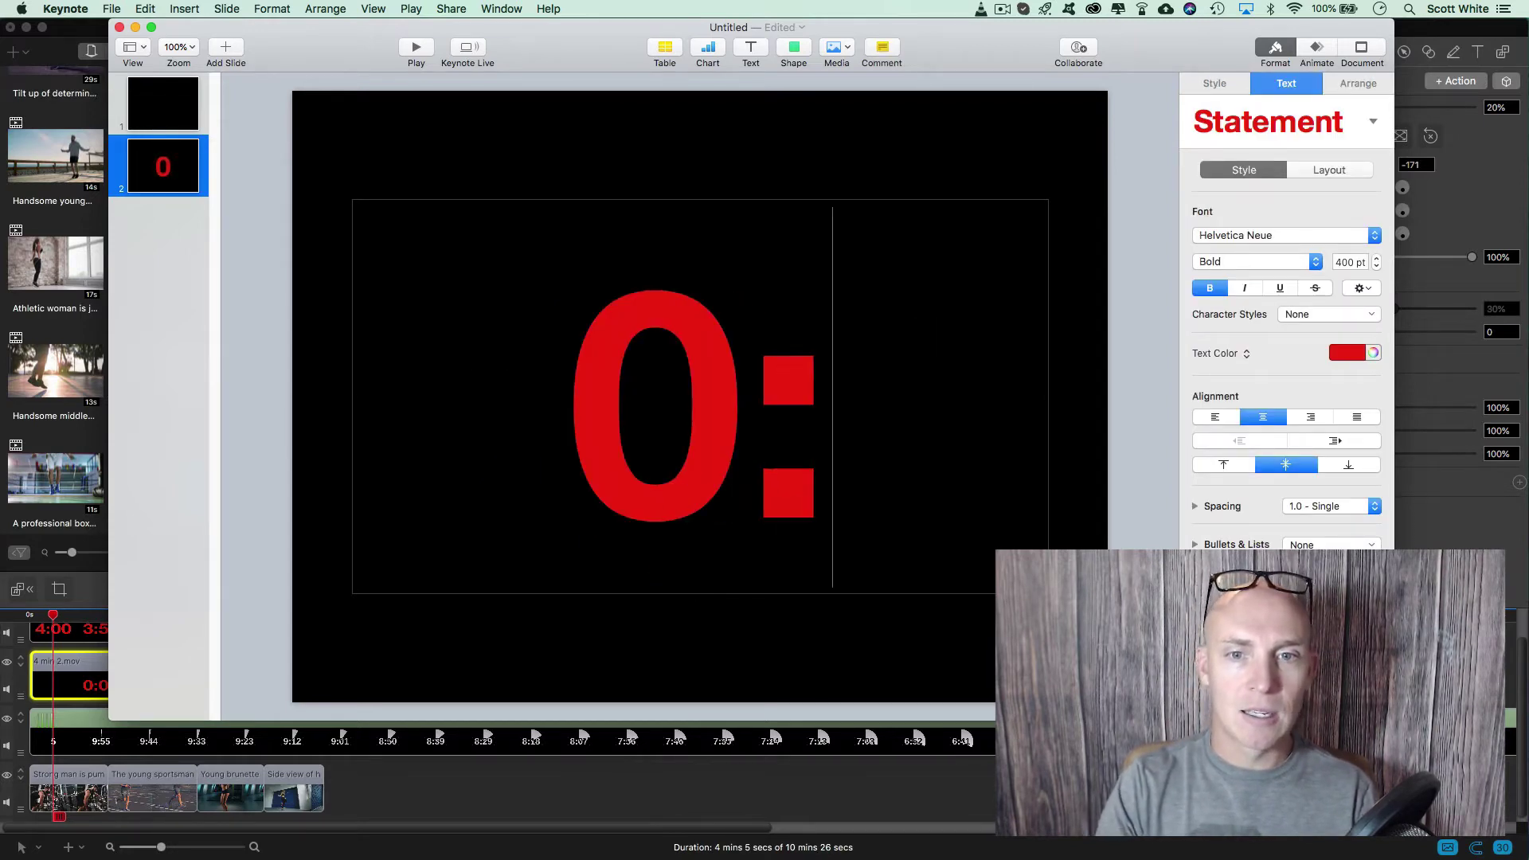
key("BackSpace")
key("BackSpace")
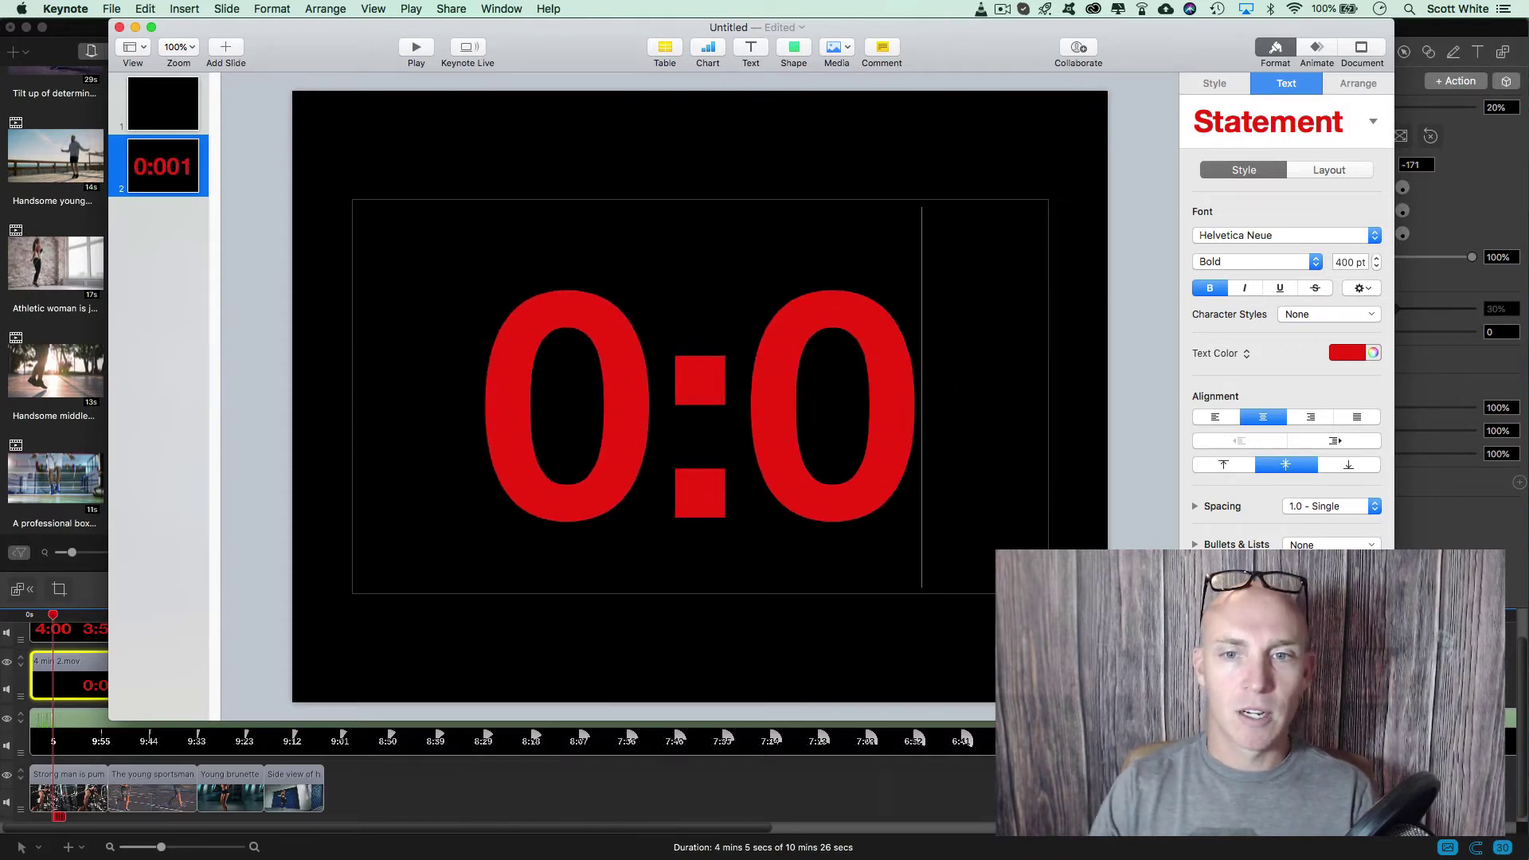
type("1")
left_click(1142, 281)
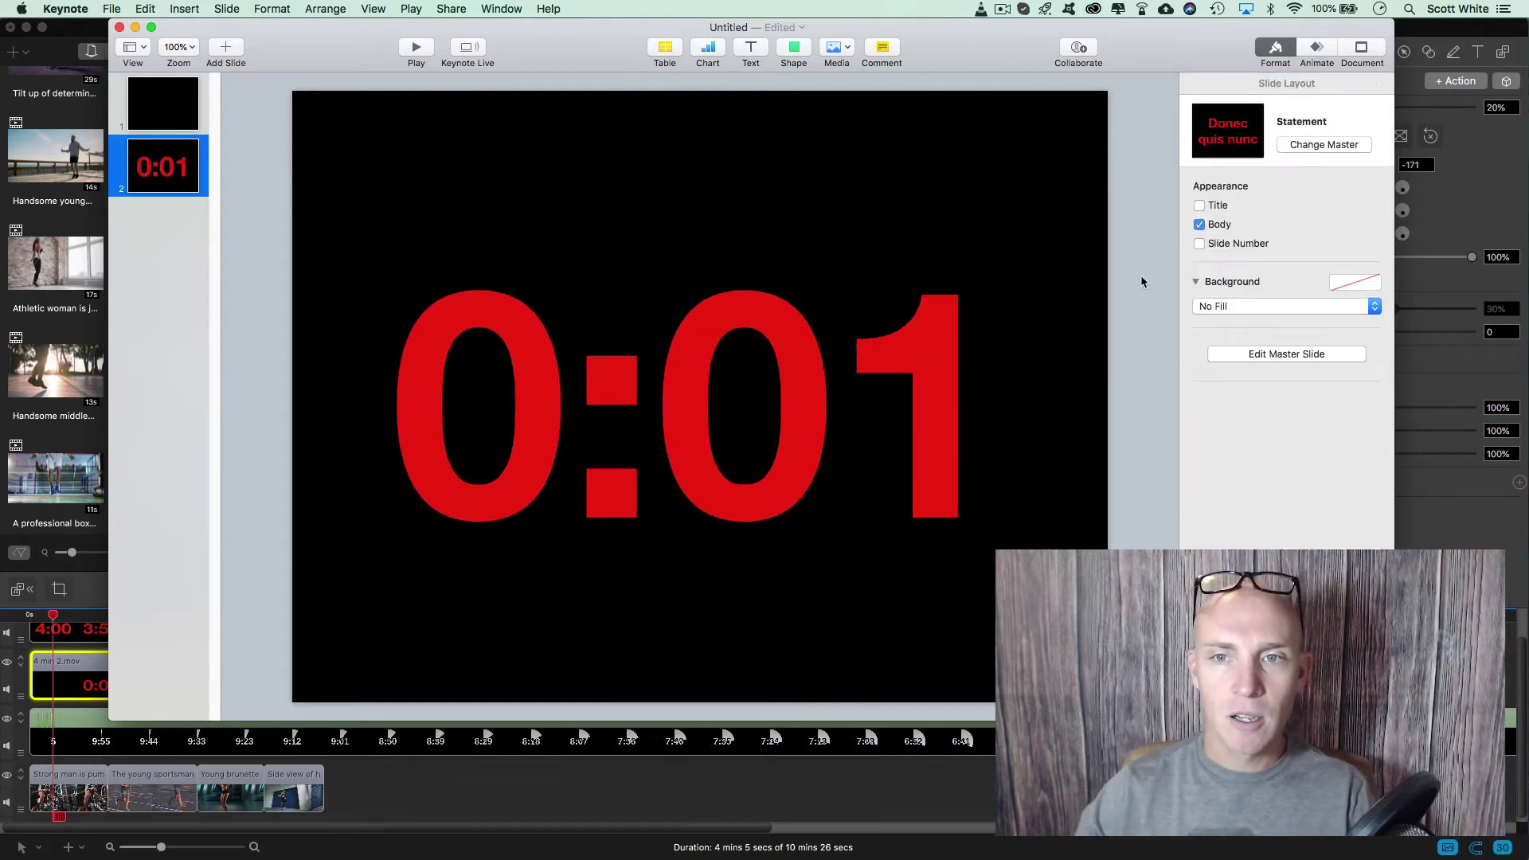
Step: Select the 0:01 text, switch to the master slides and look through the layouts, ending on the Statement master
triple_click(741, 390)
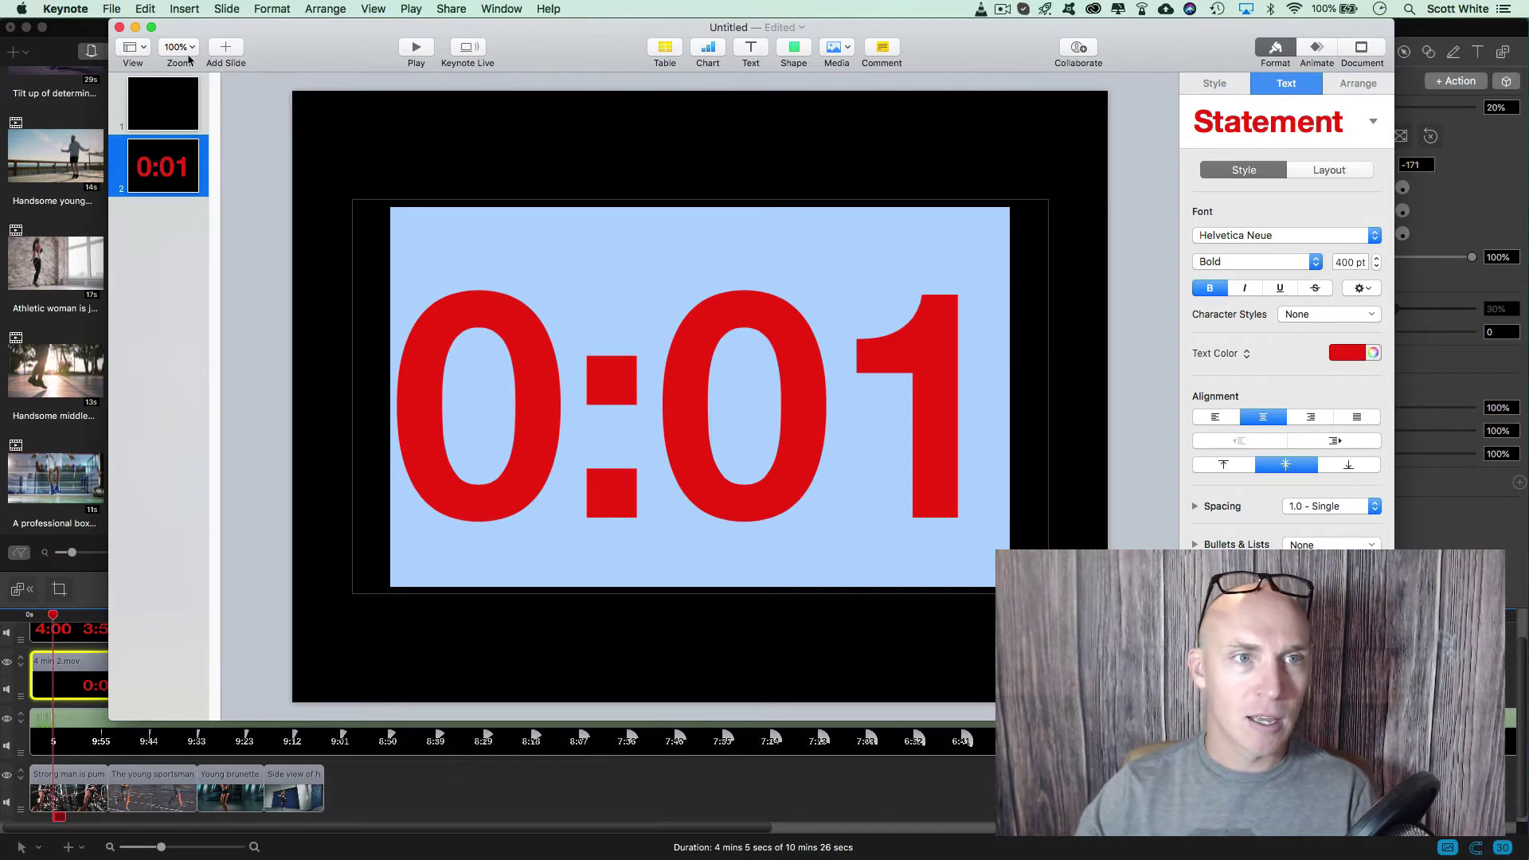
left_click(134, 47)
key("Escape")
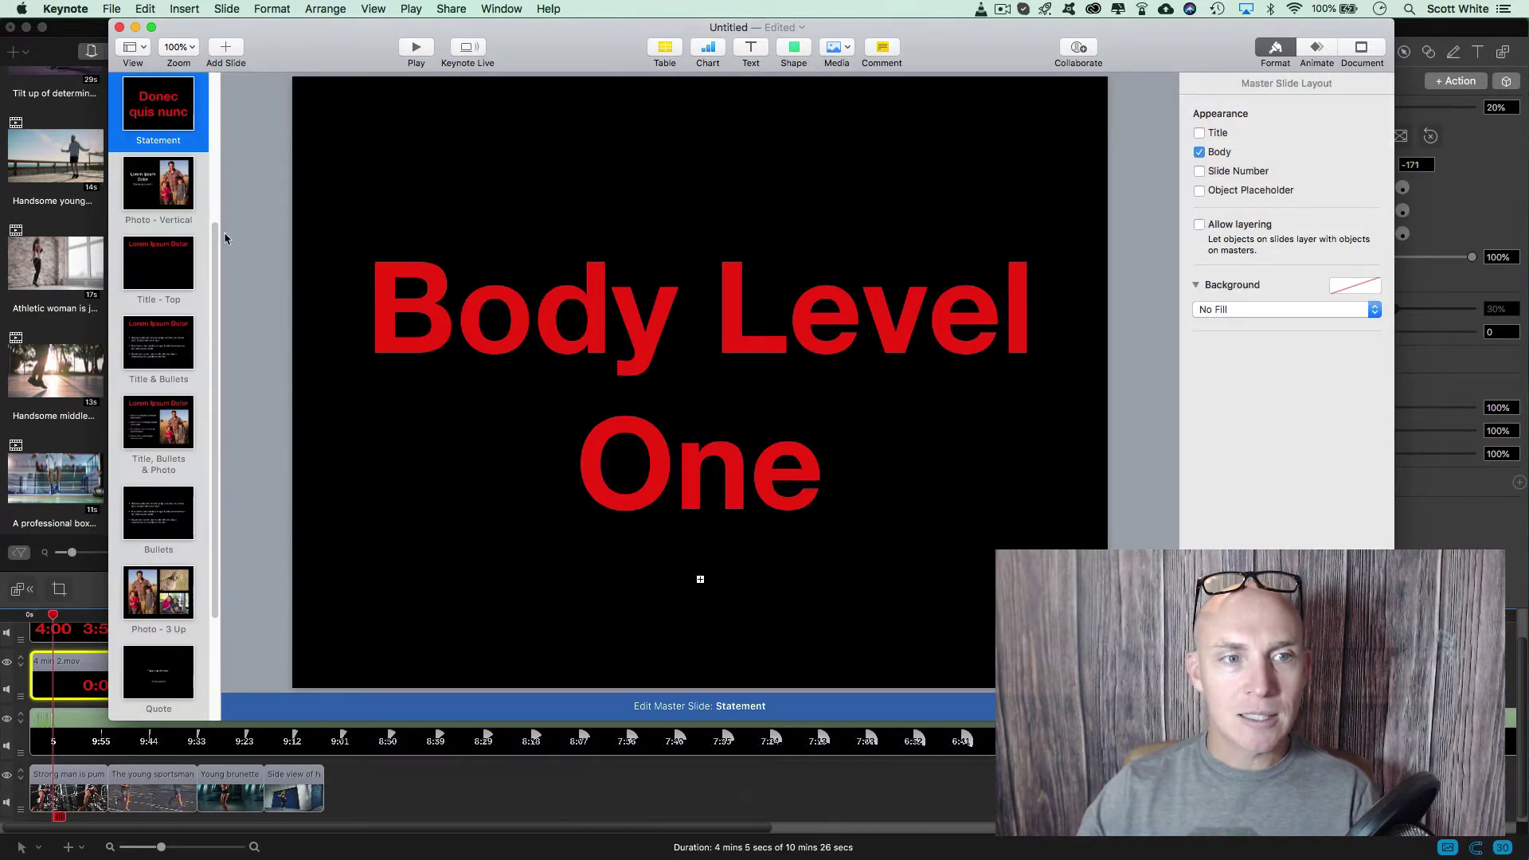
scroll(164, 254, "down", 5)
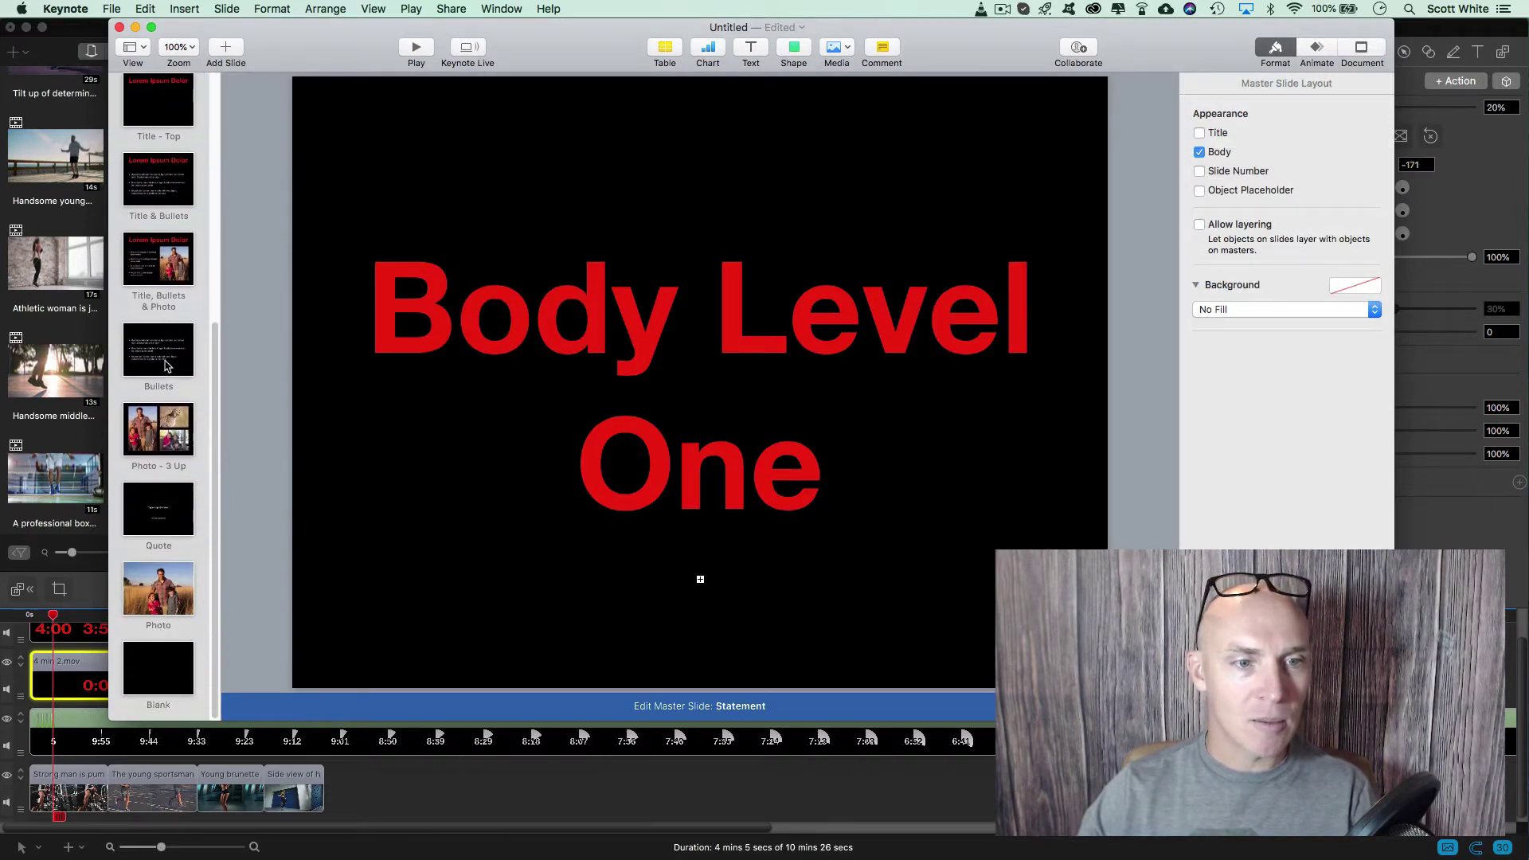
scroll(159, 526, "up", 10)
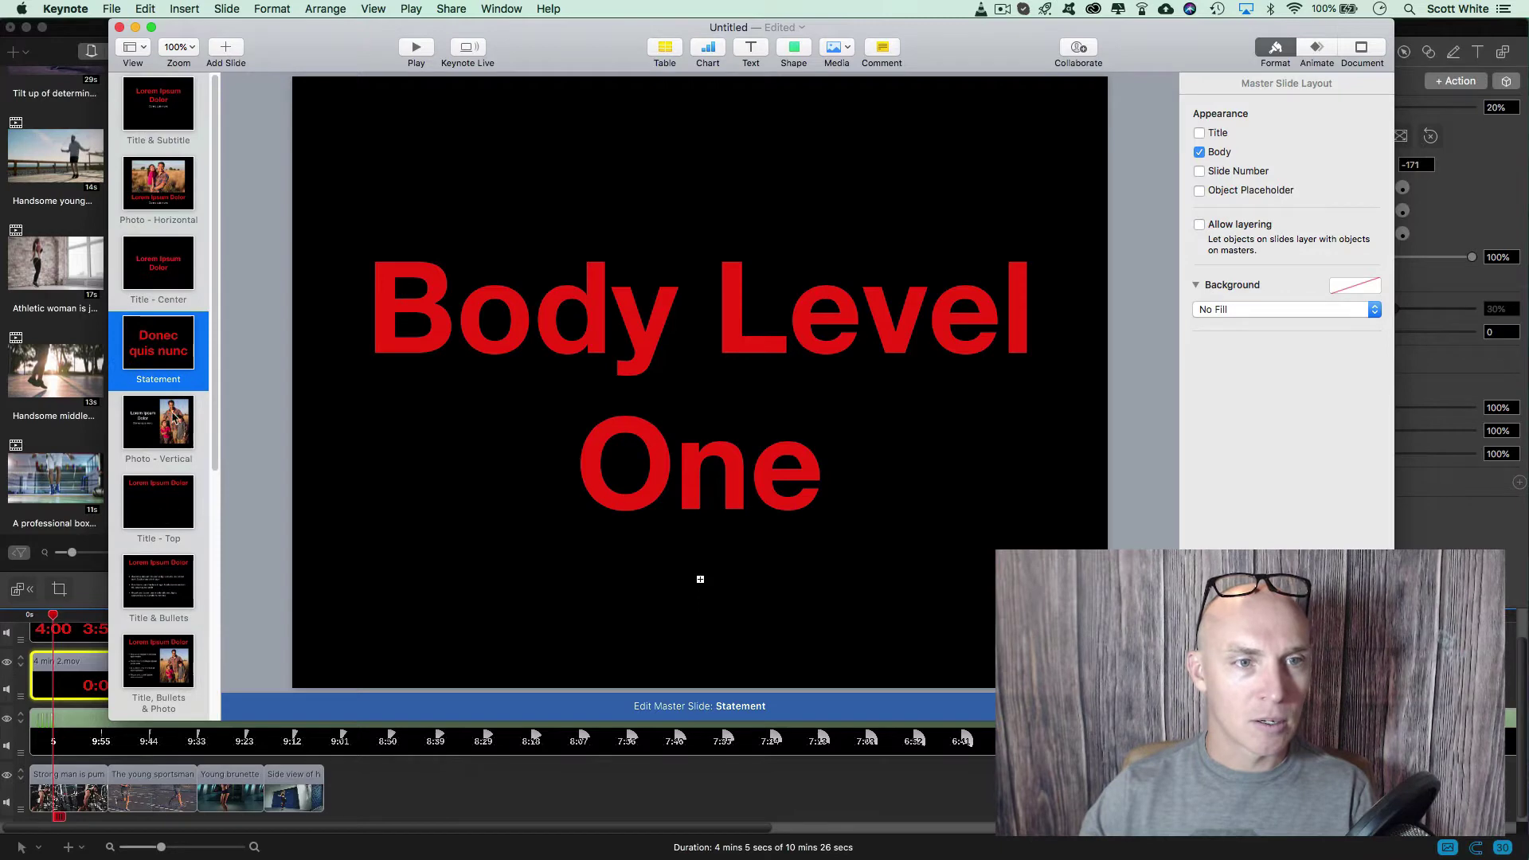
left_click(157, 349)
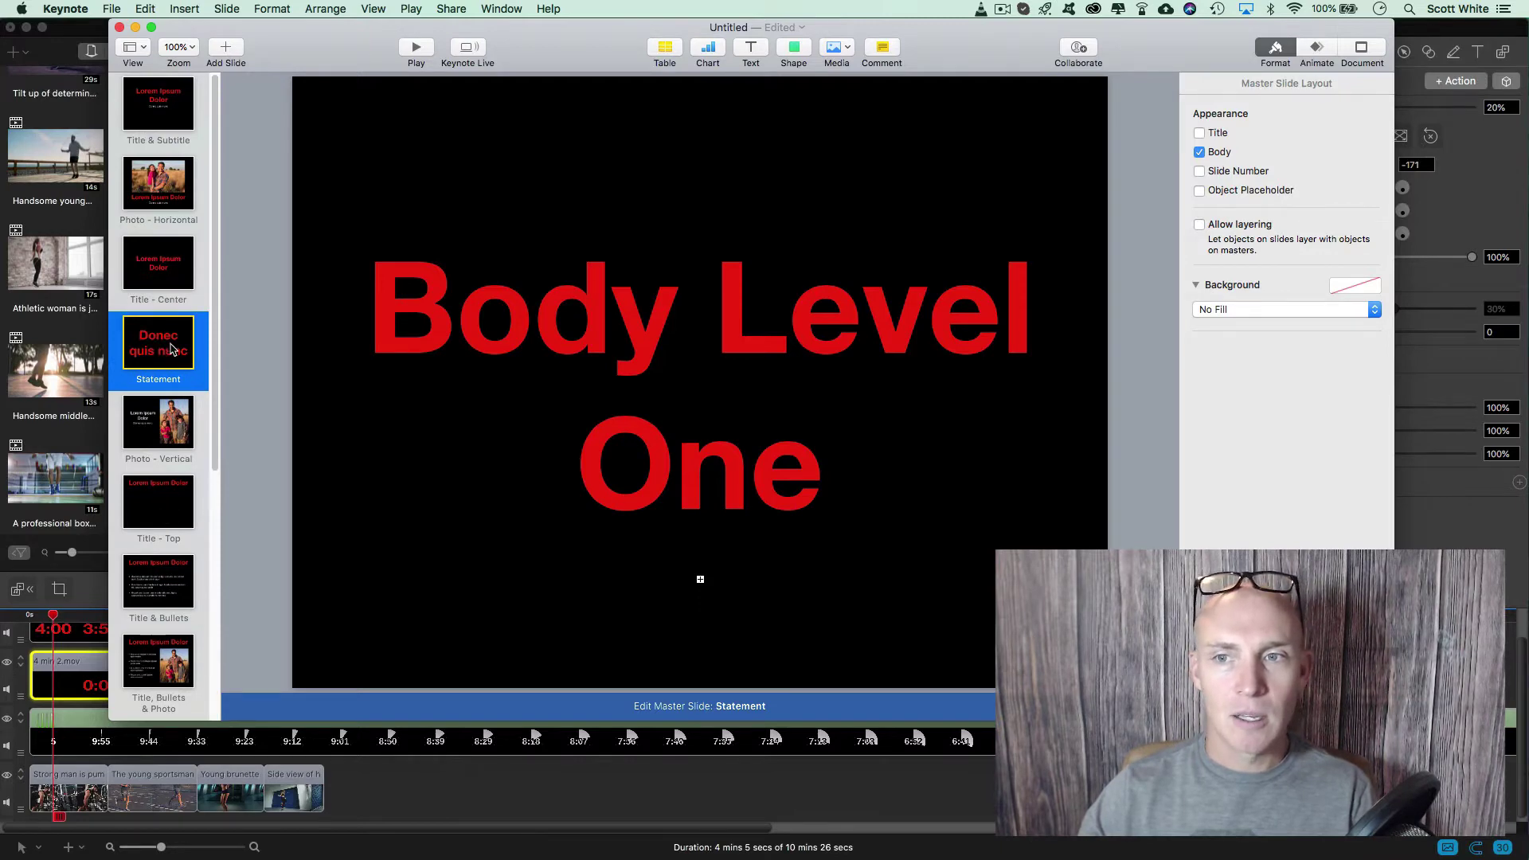
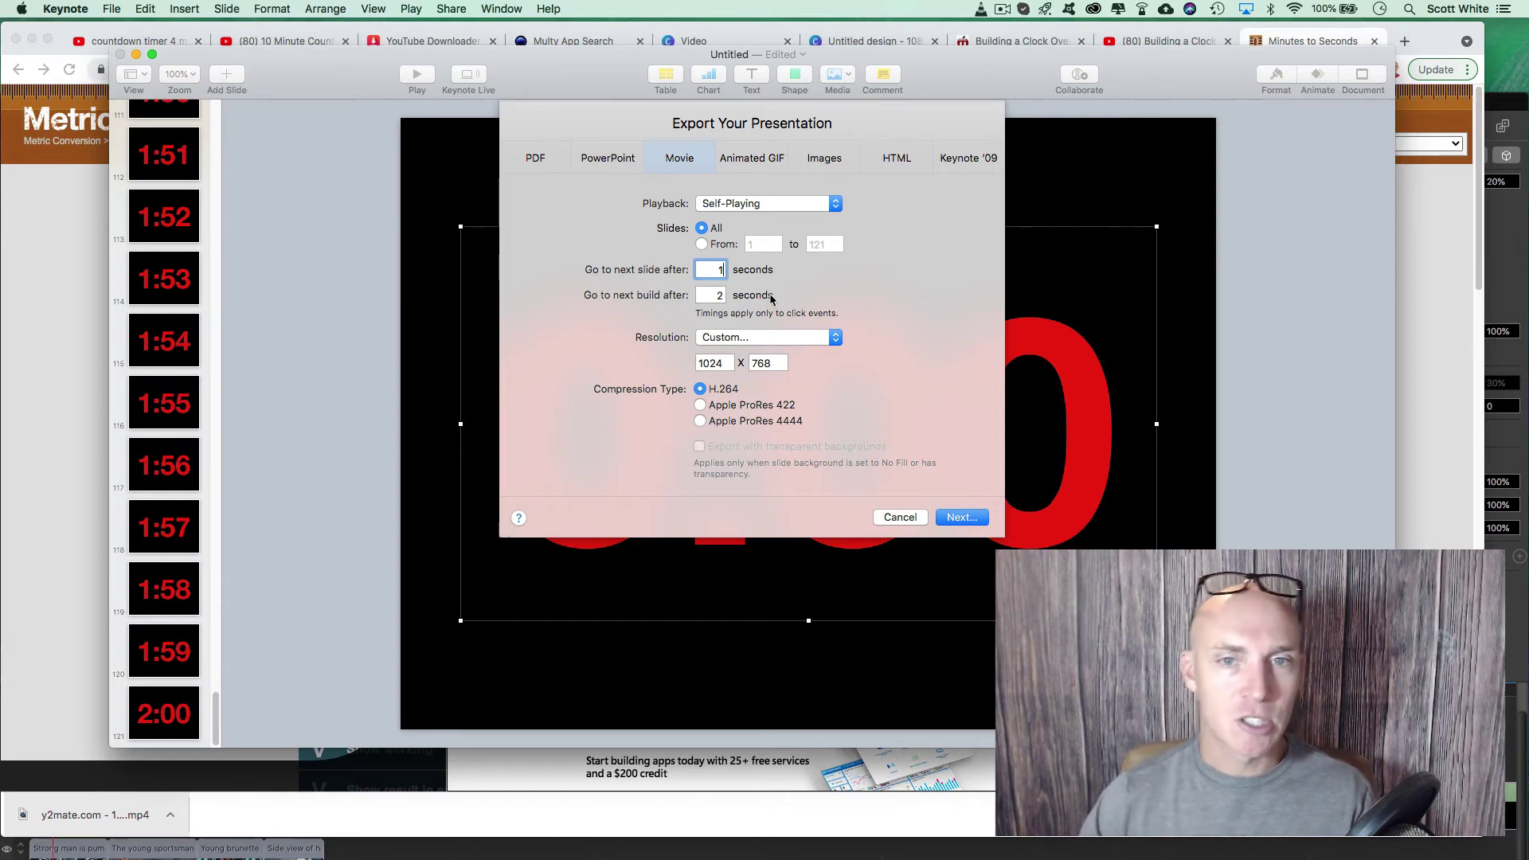
Step: Set the movie export to a custom resolution of 1920 x 1080 with Apple ProRes 4444 compression
left_click(723, 362)
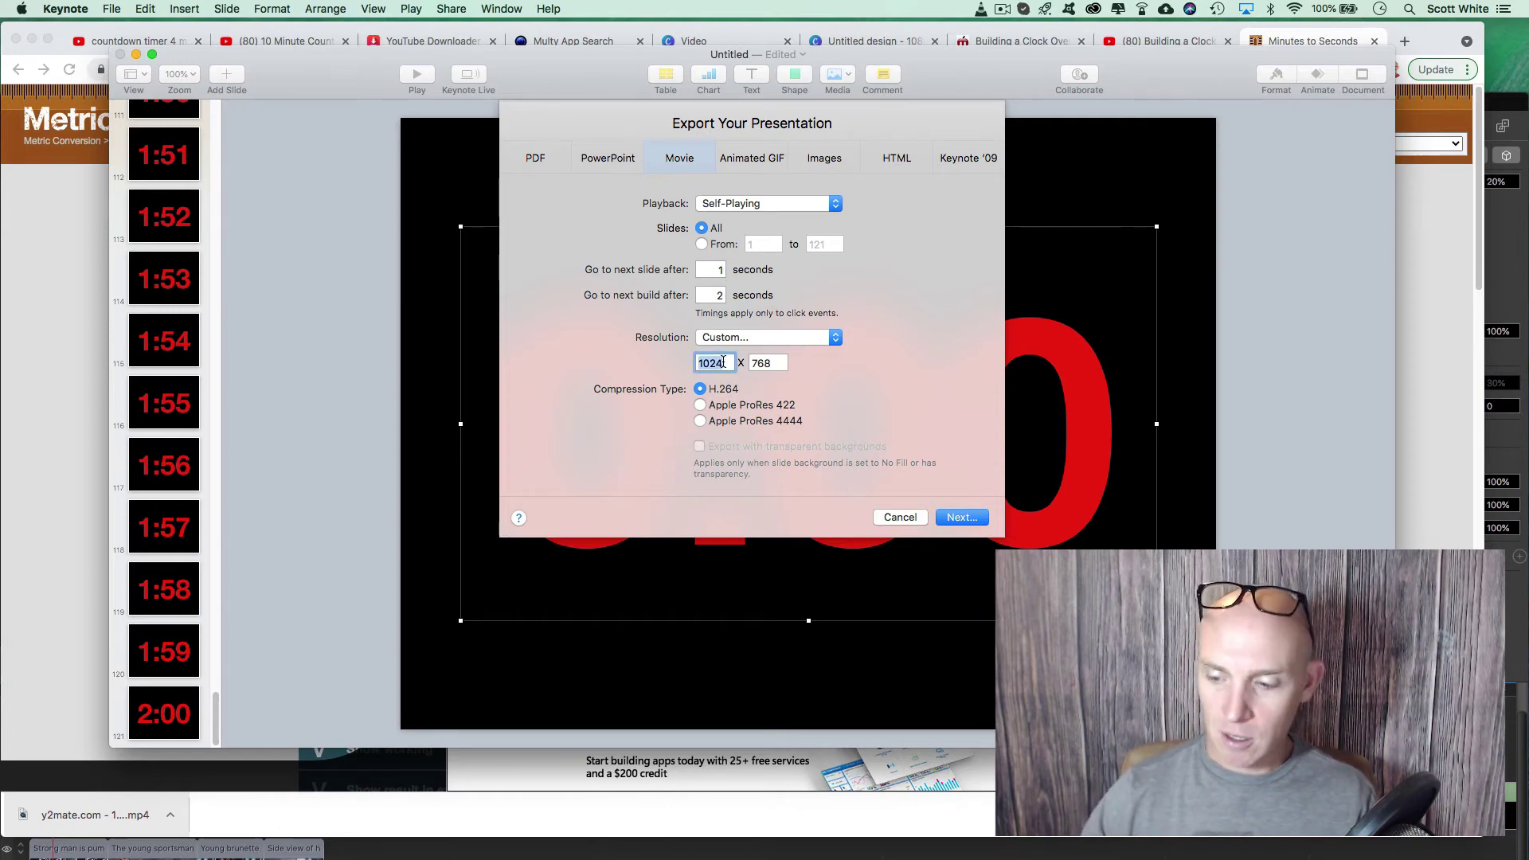
type("1920")
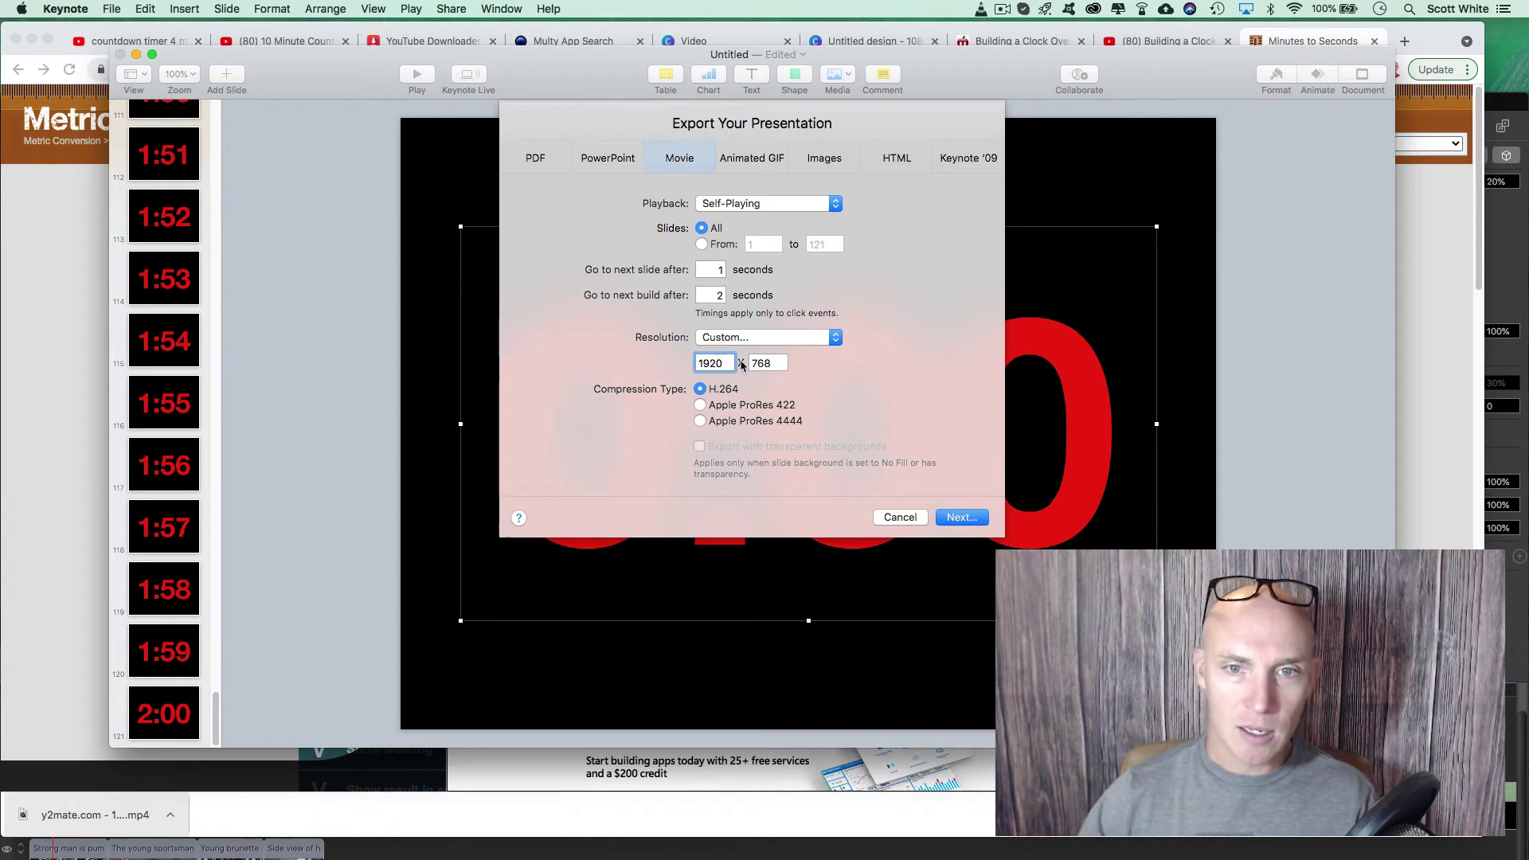
key("Tab")
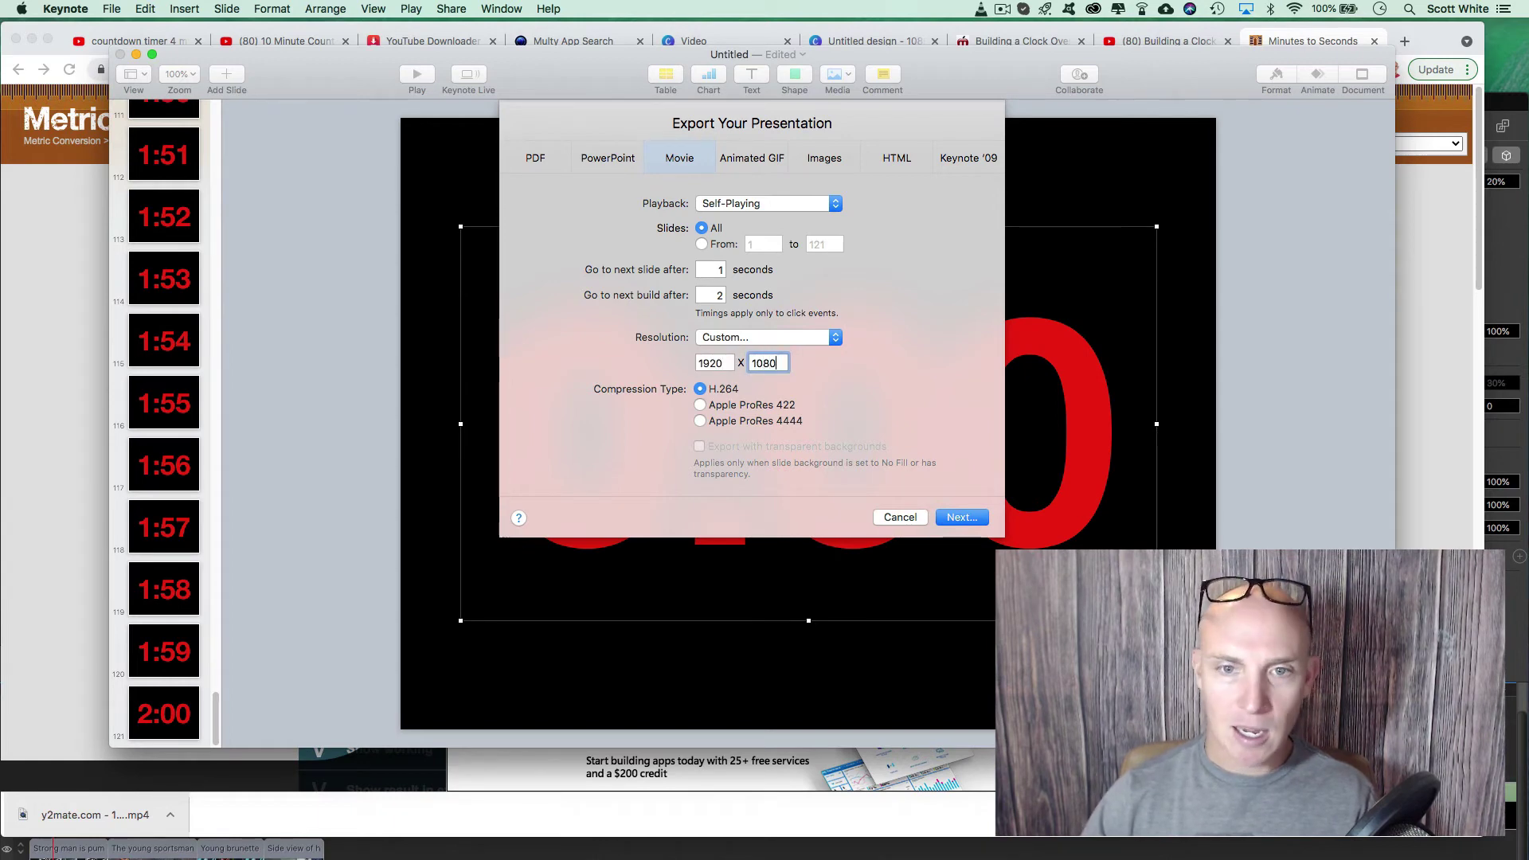
left_click(700, 421)
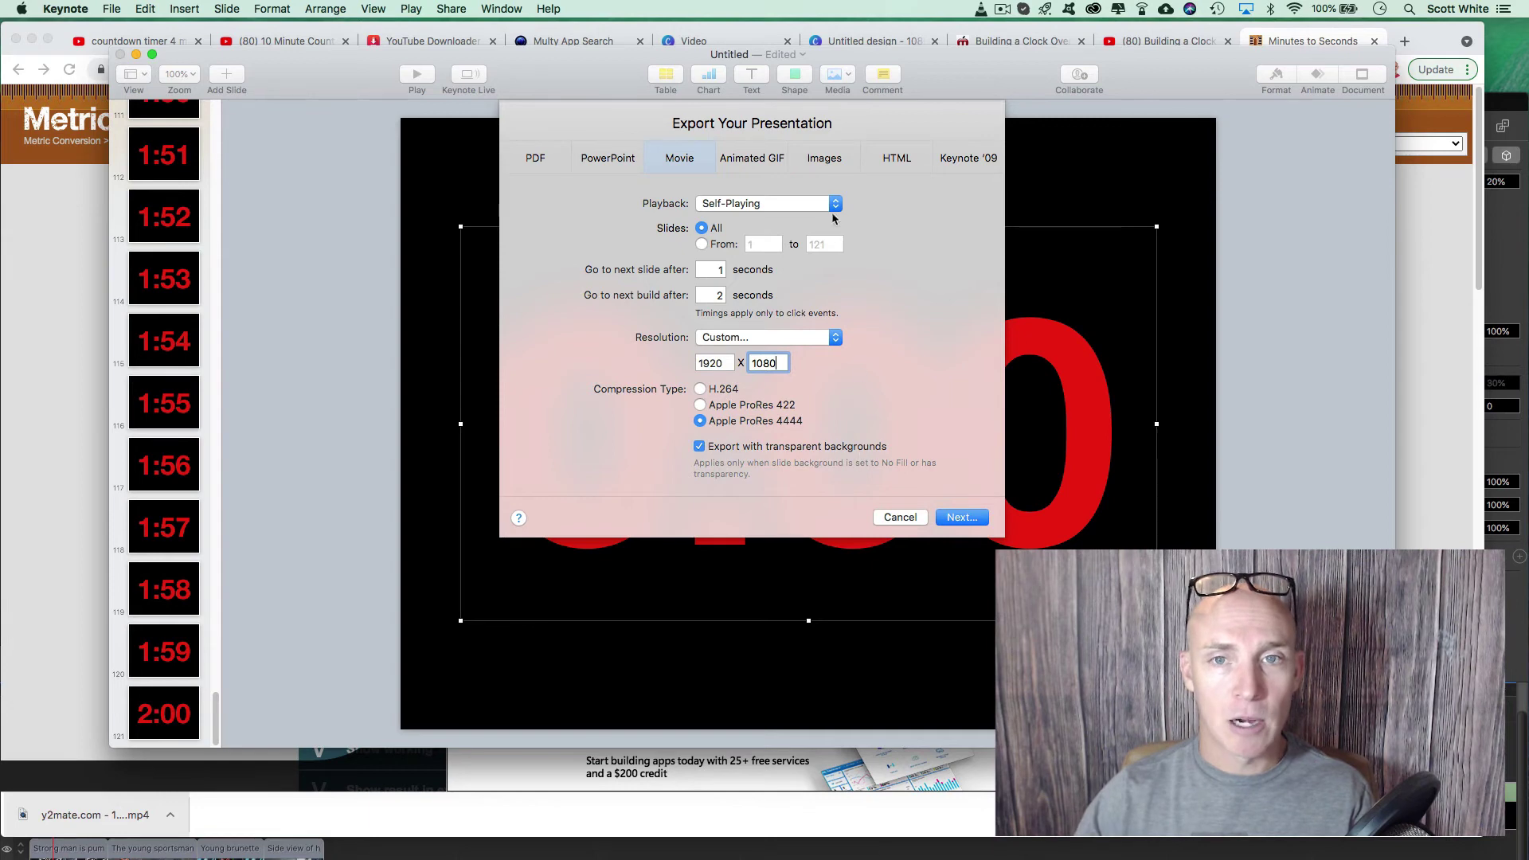
Step: Continue the movie export to the stage for choosing a file name and location, and cancel it
left_click(960, 518)
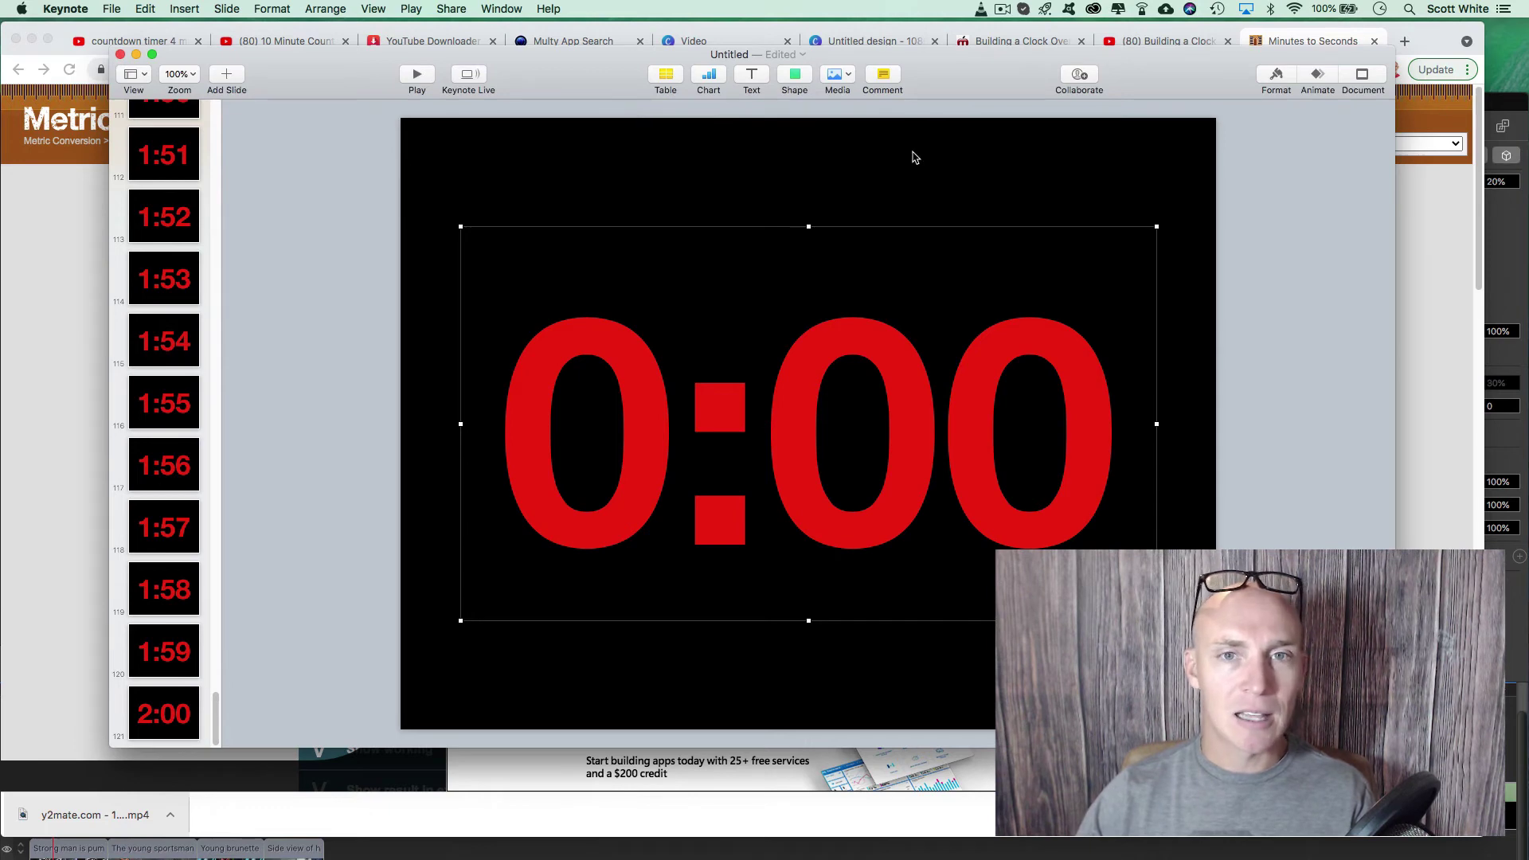
left_click_drag(566, 77, 563, 48)
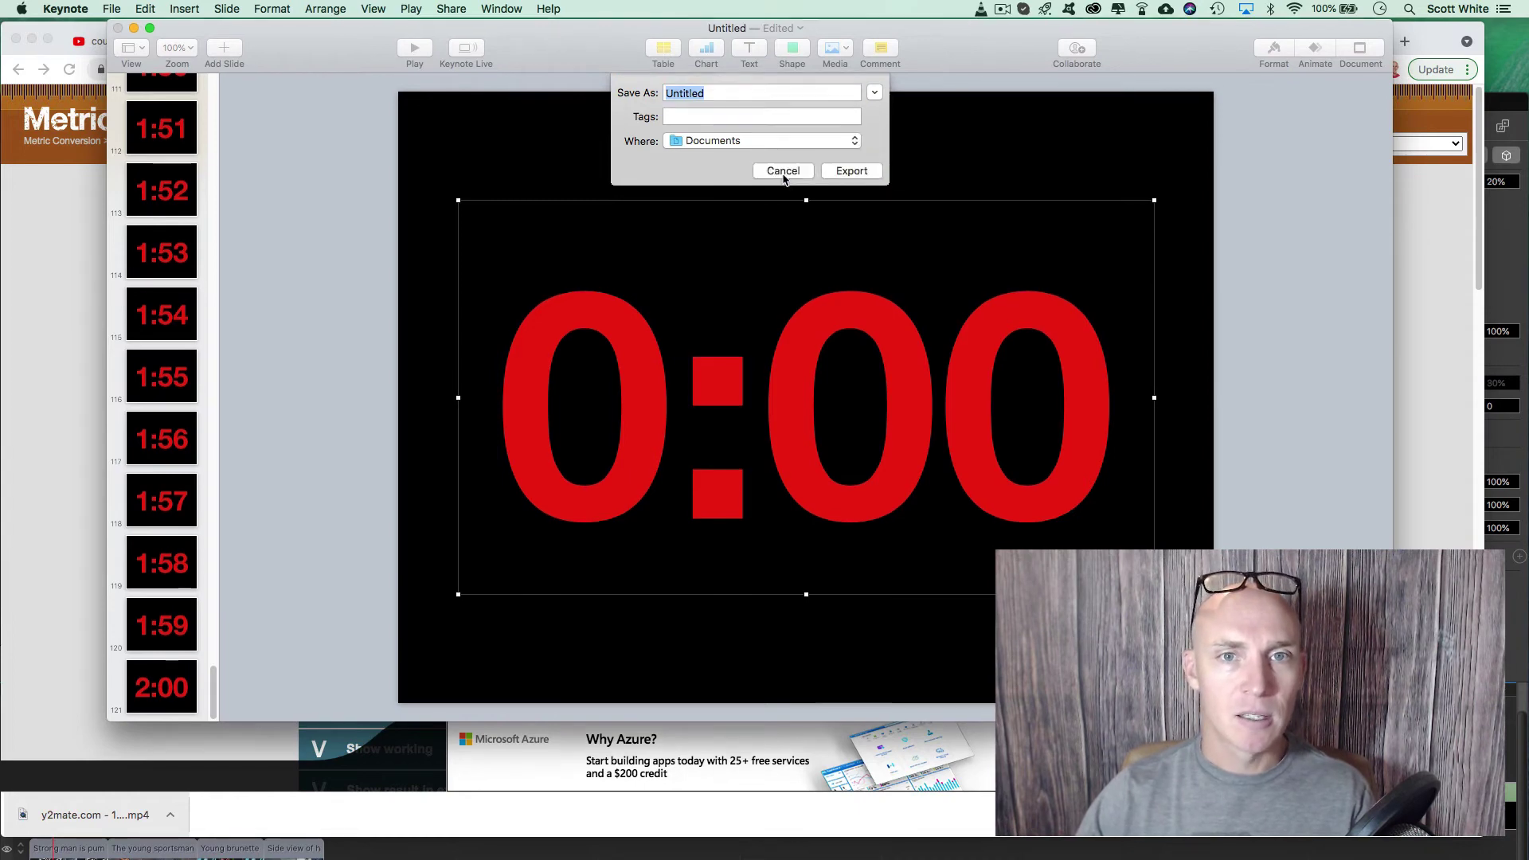
left_click(783, 173)
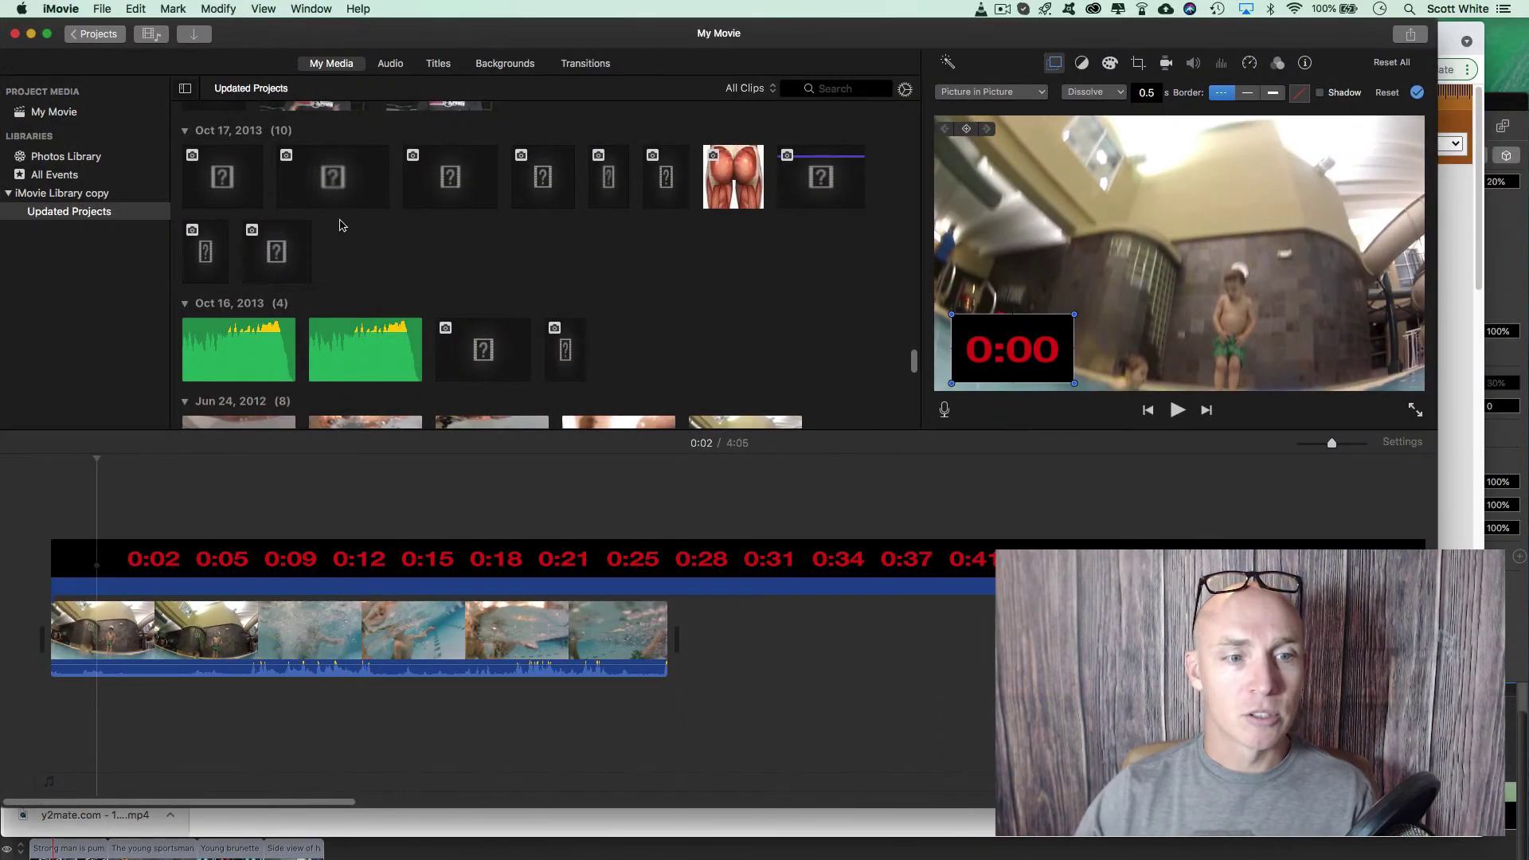
Step: In iMovie, move the playhead to 0:14, find the movie "4 min 2" with a Spotlight search and add it to the timeline
left_click(353, 502)
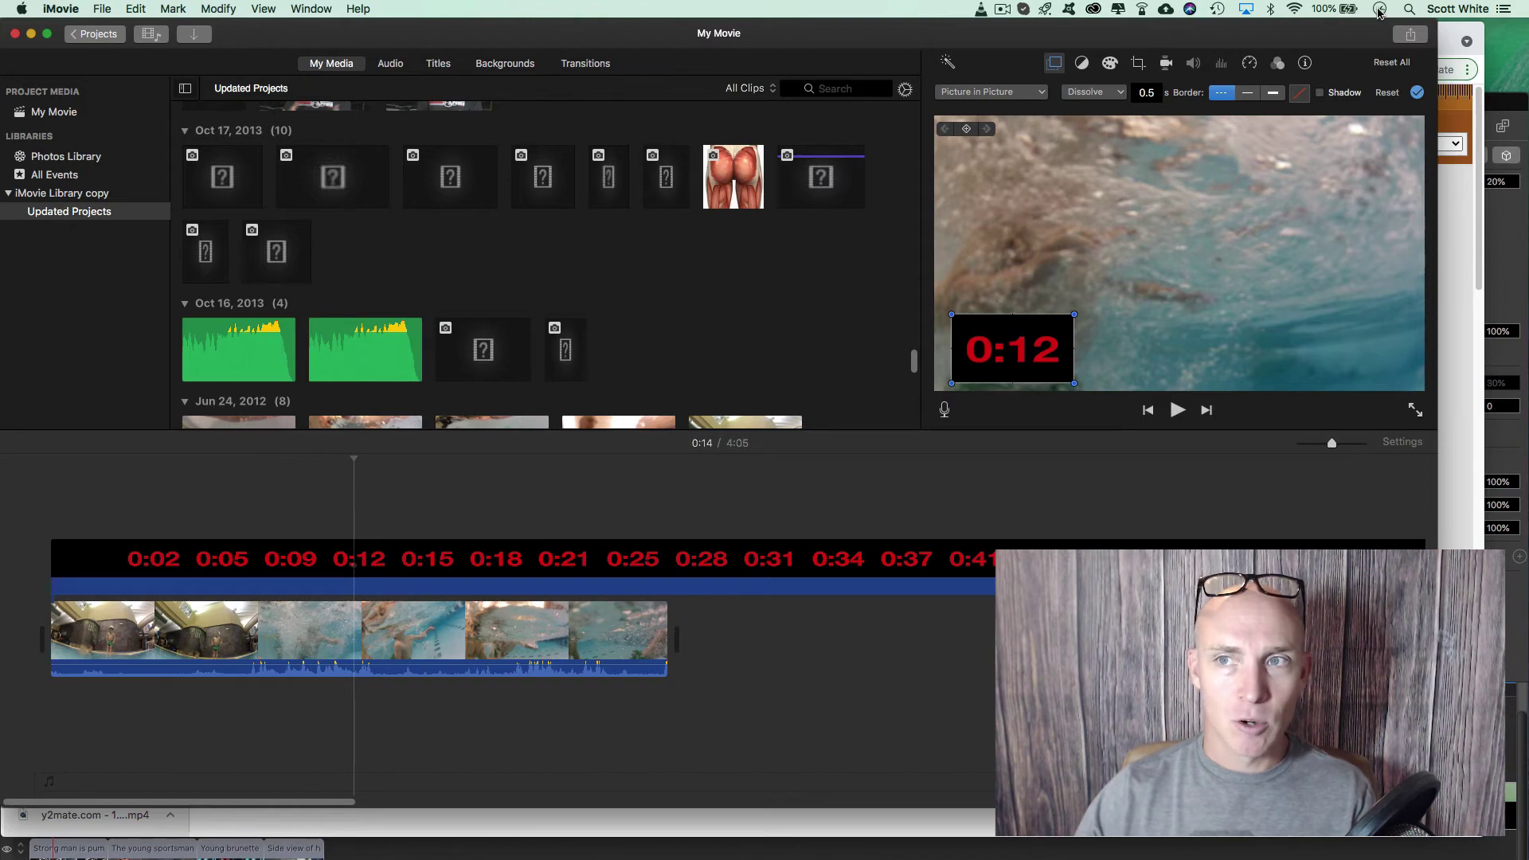
left_click(1409, 9)
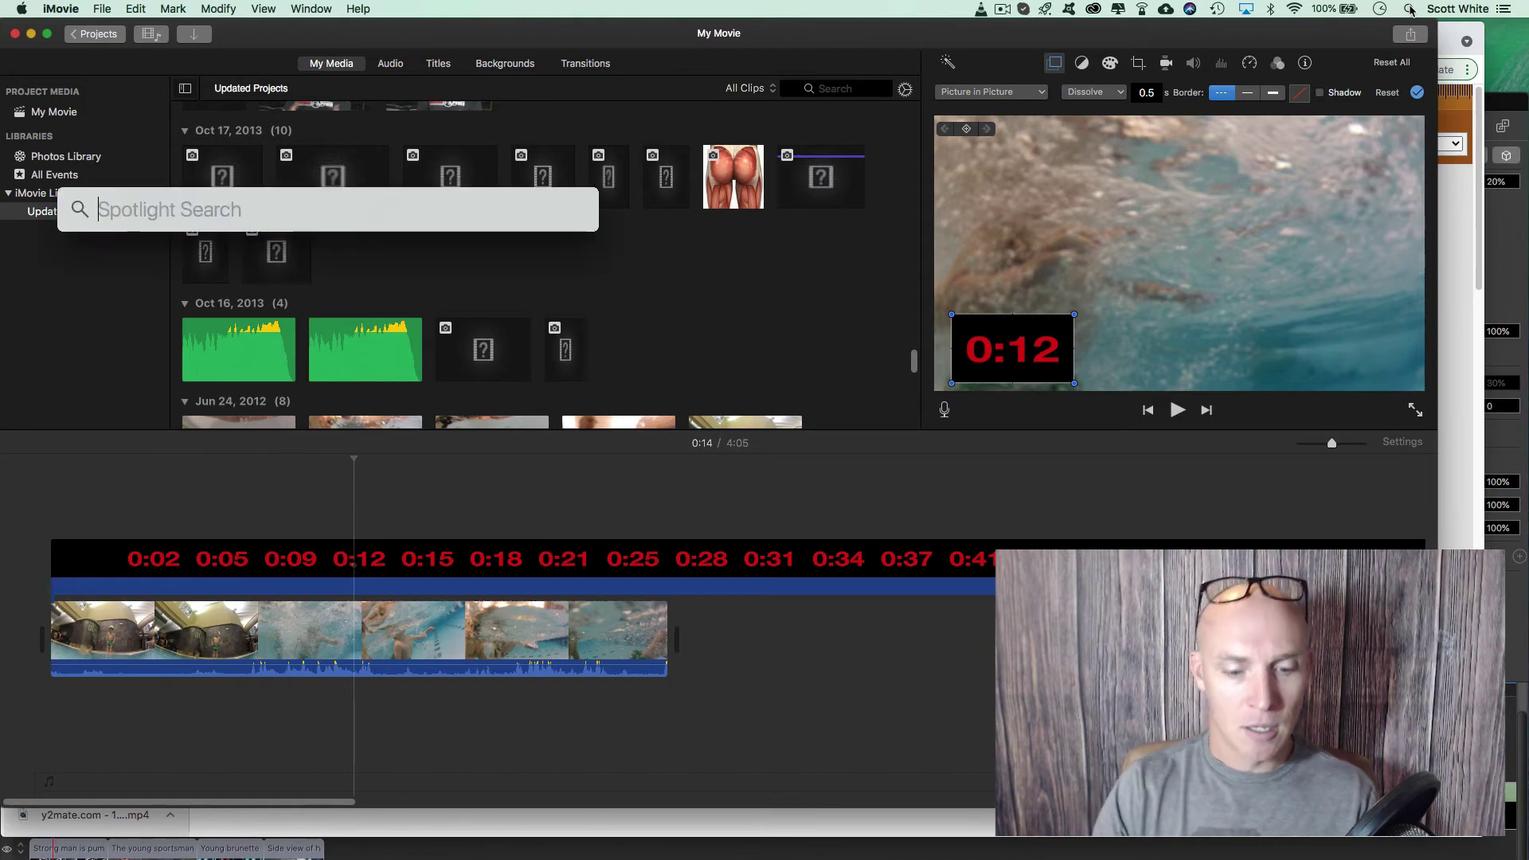
type("4 min 2")
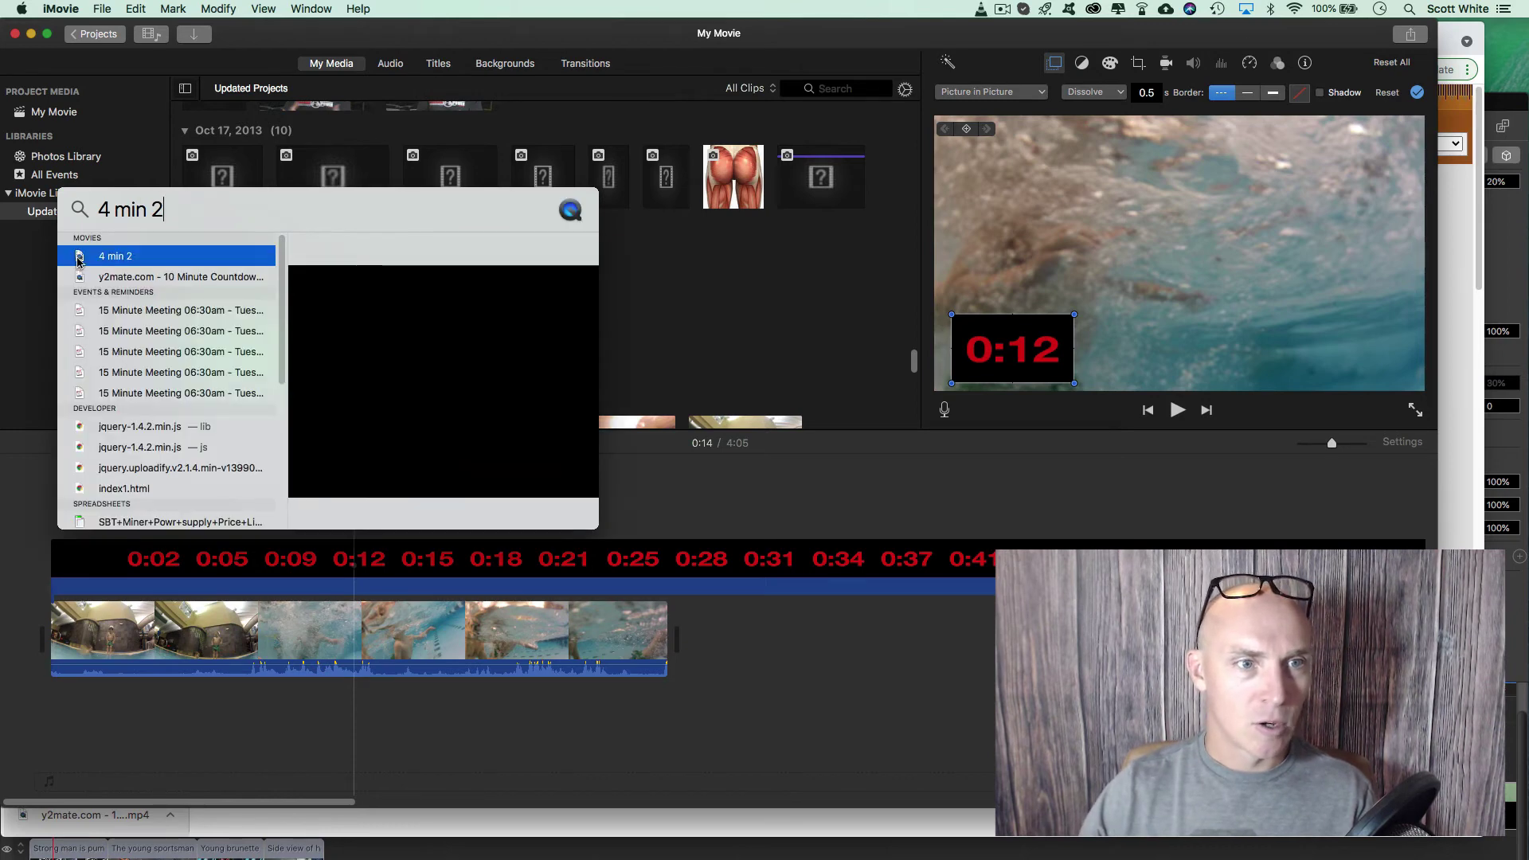
left_click_drag(111, 277, 761, 514)
Step: Try to overlay the added timer partway along the swimming clip, select the earlier timer clip, and undo the last timeline changes
left_click_drag(836, 562, 523, 557)
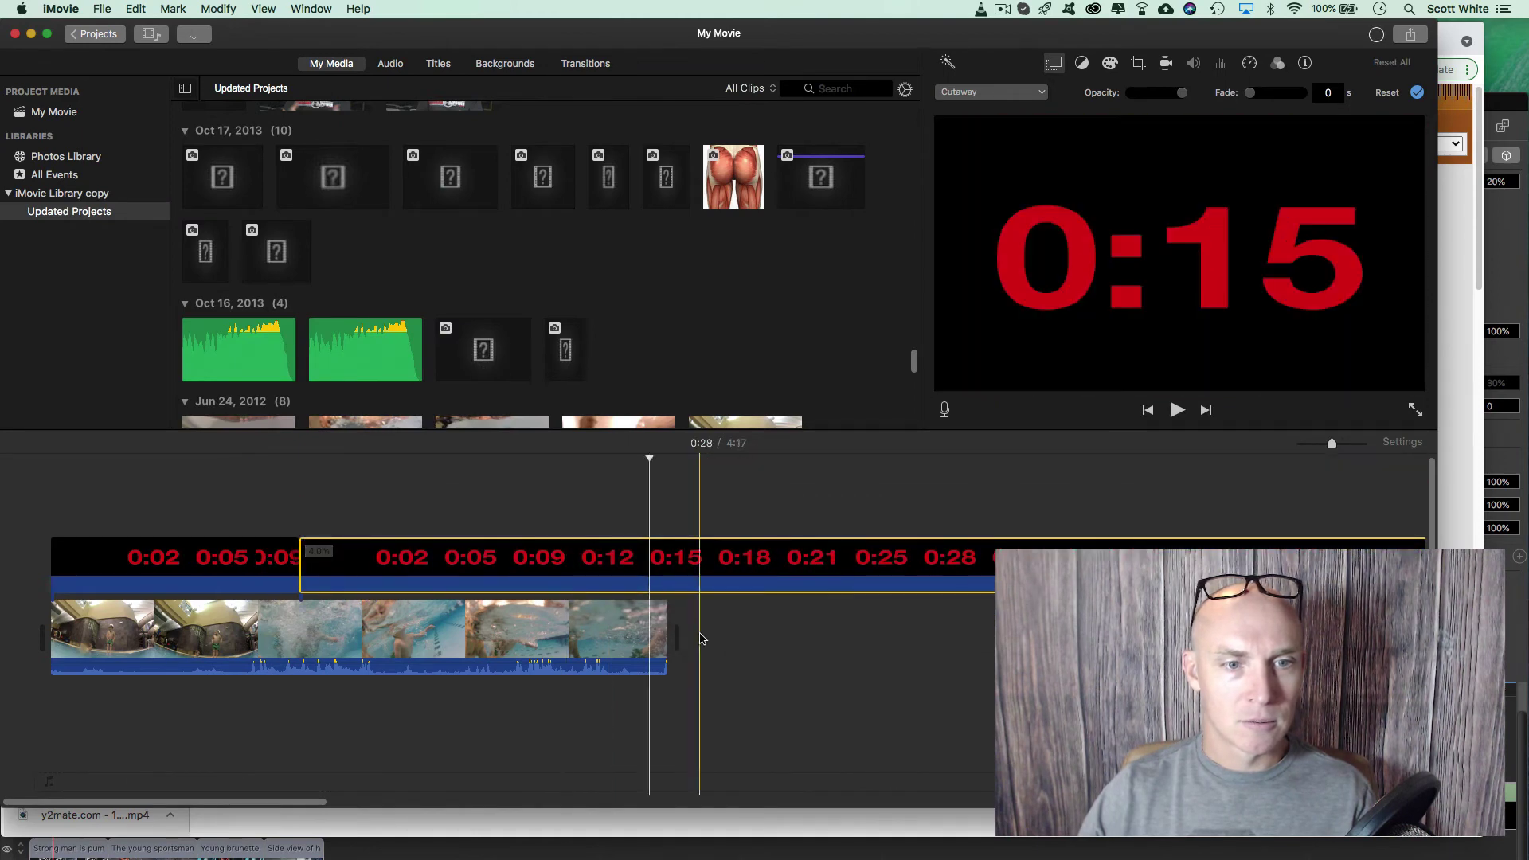
left_click(278, 569)
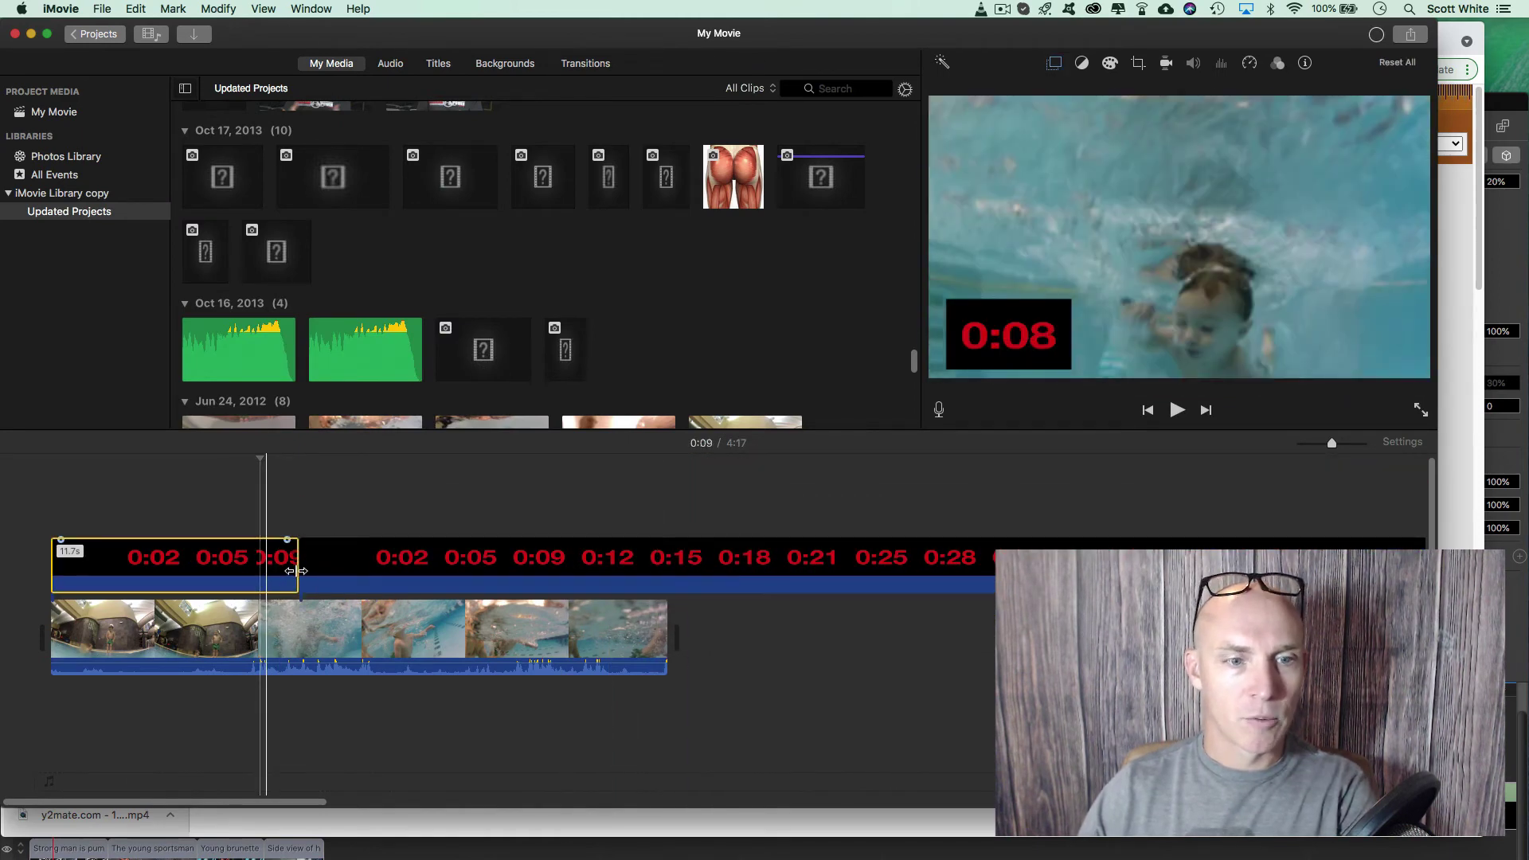
key("super+z")
key("super+z")
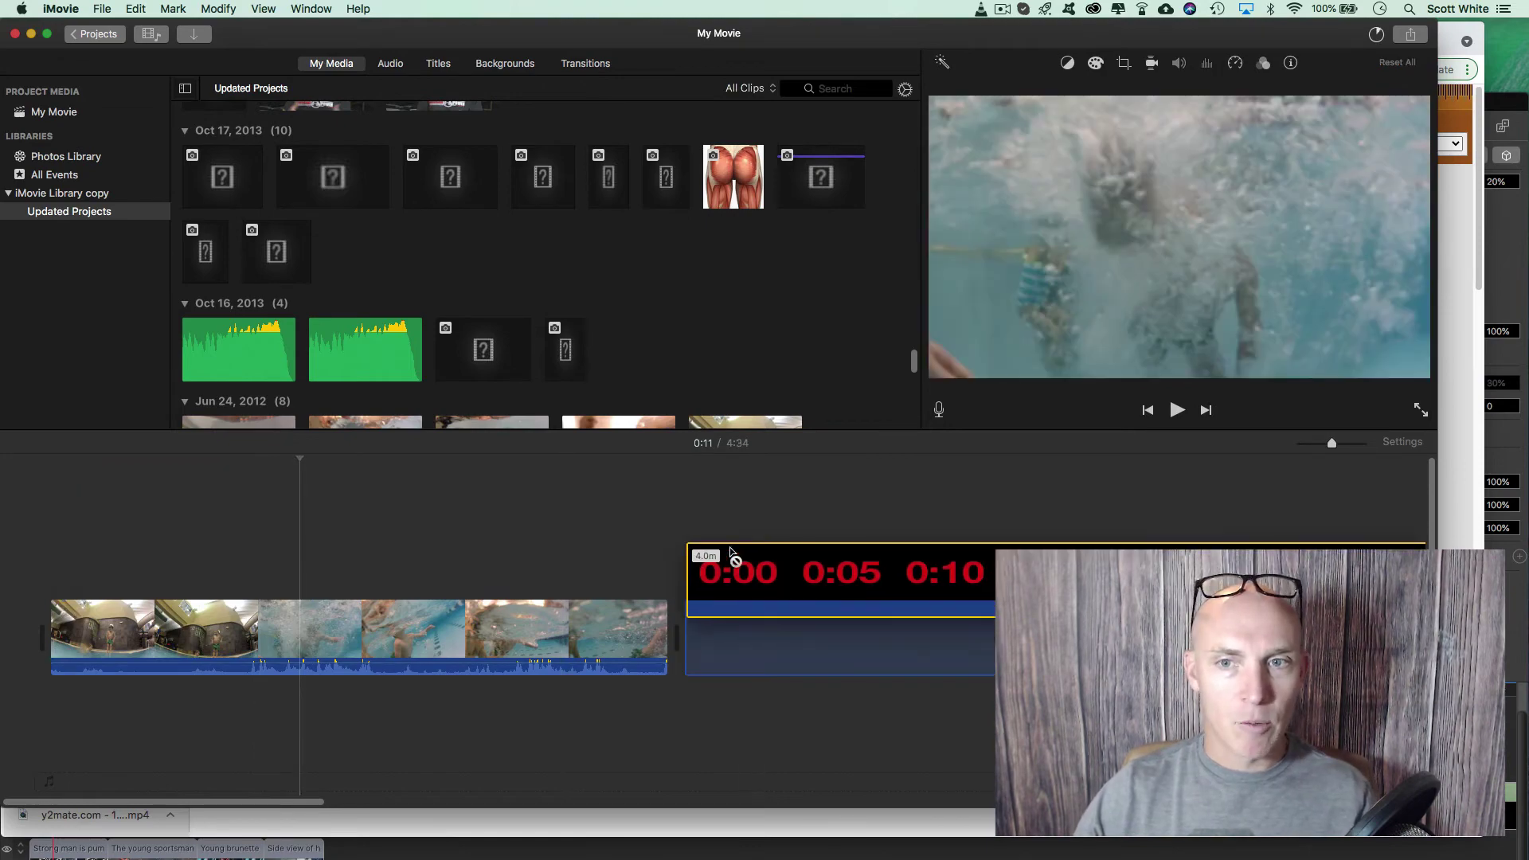
Step: Place the added timer clip as an overlay above the swimming clip, starting at the beginning of the timeline
left_click_drag(730, 552, 94, 550)
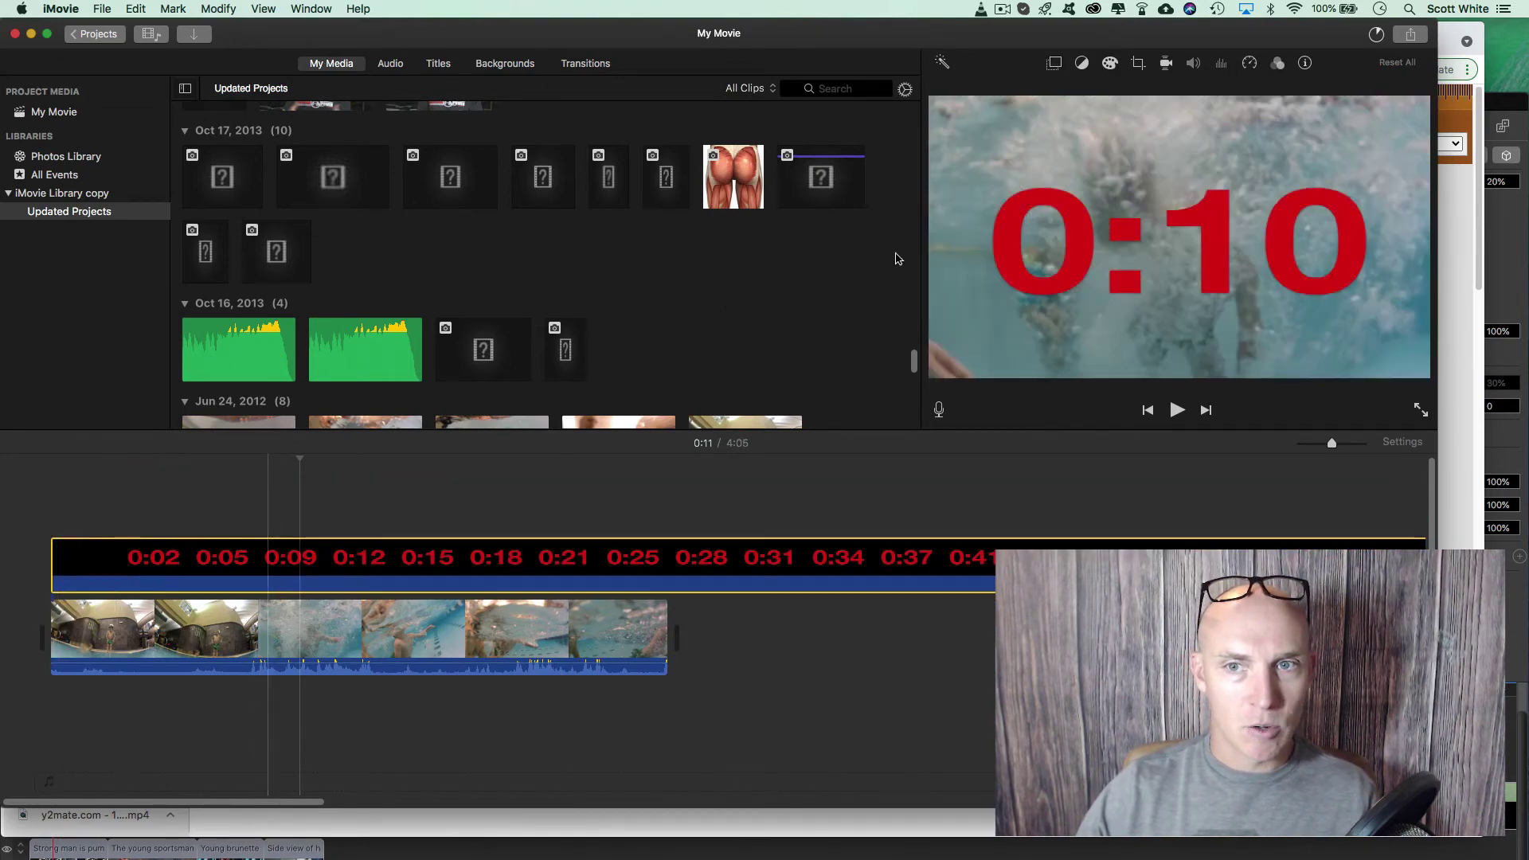
left_click(1044, 248)
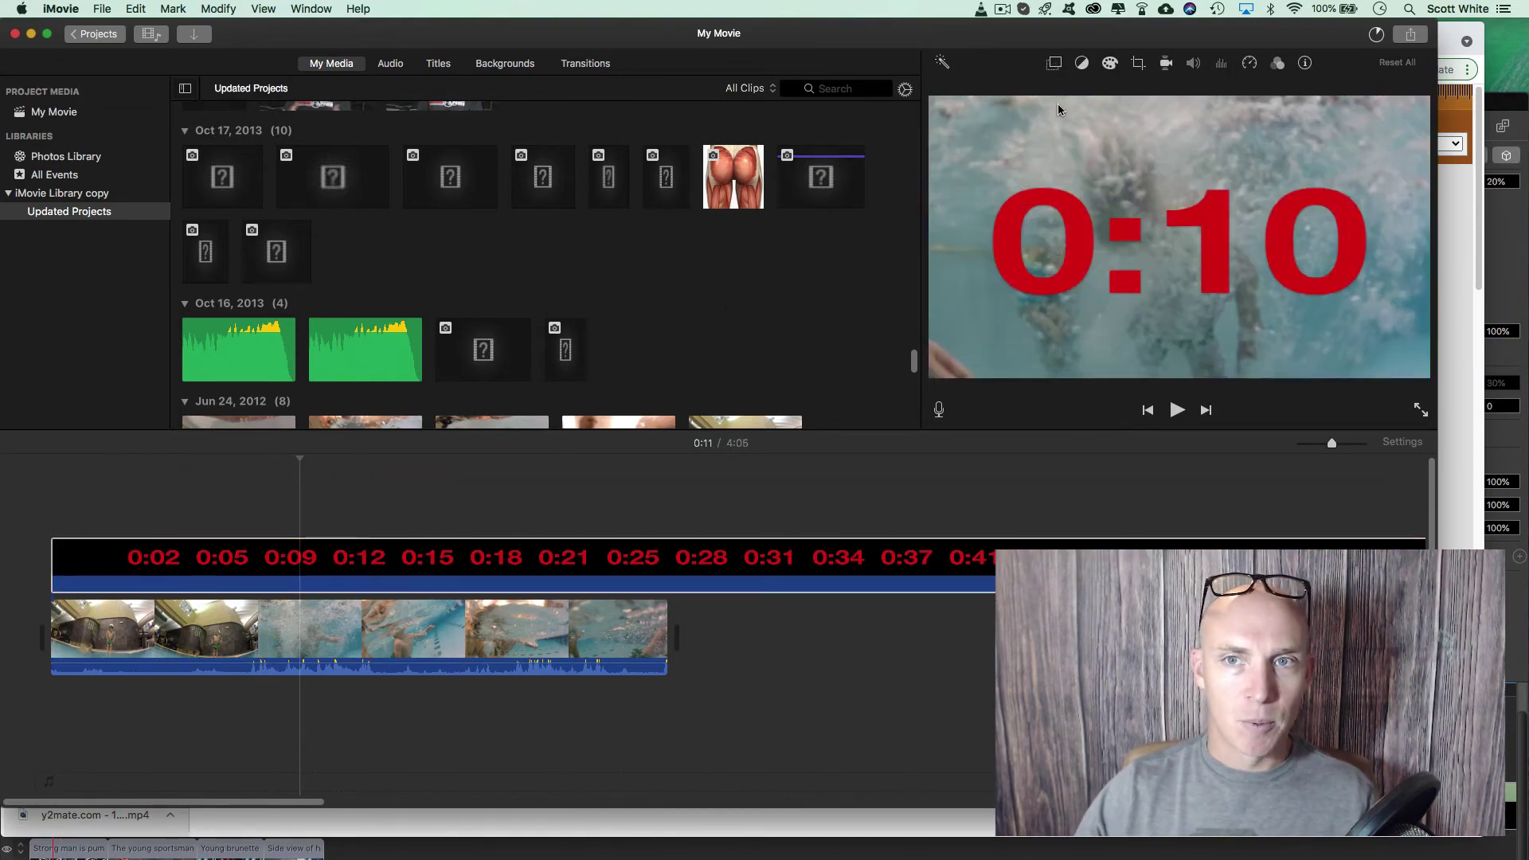
Step: Preview the timer overlaid on the swimming clip, playing it briefly from the beginning of the iMovie timeline
left_click(642, 558)
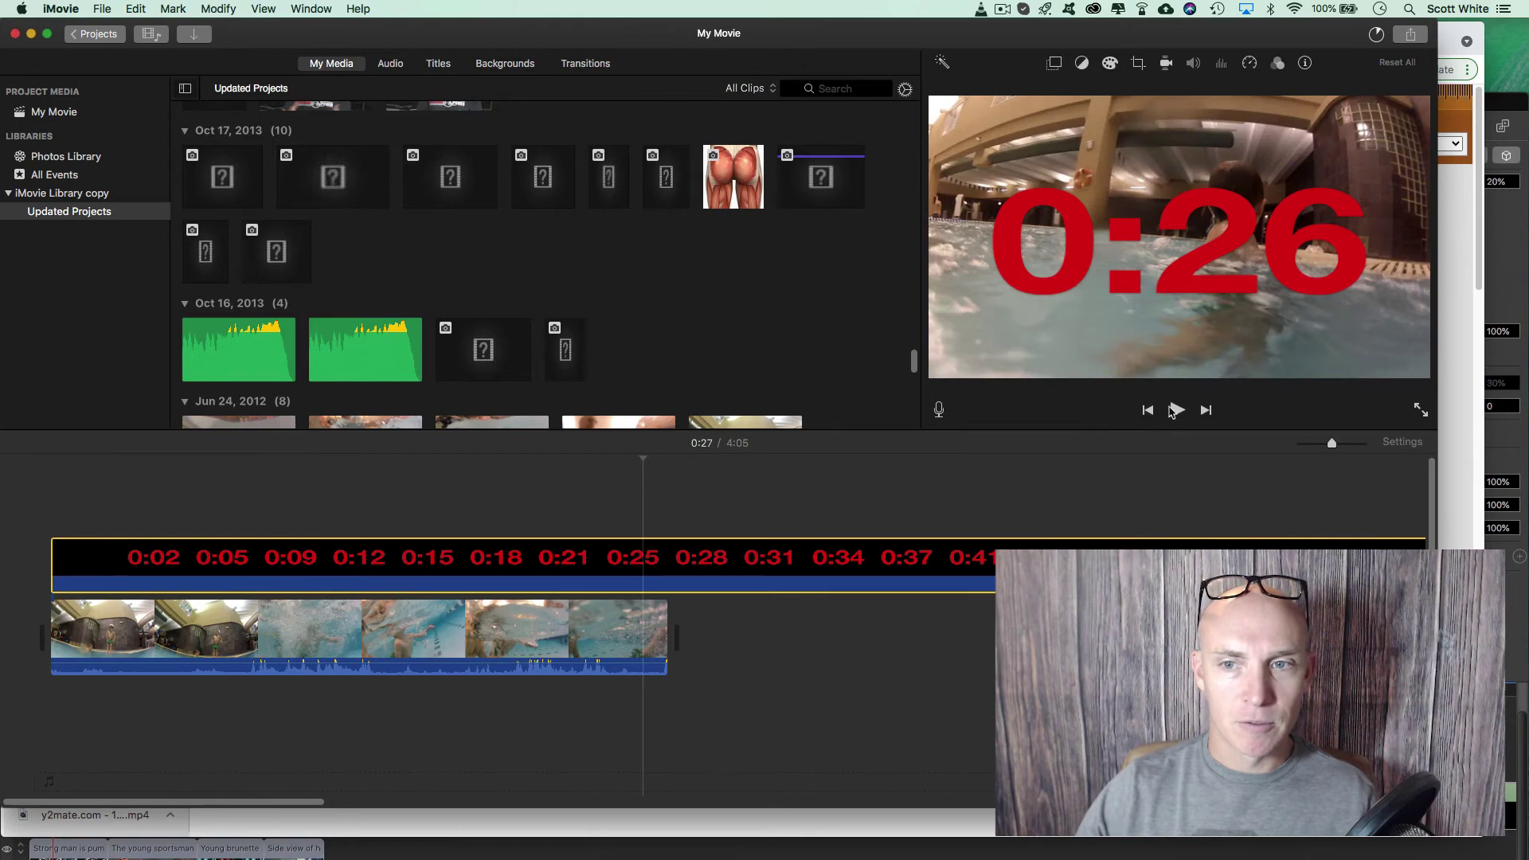
left_click(1175, 410)
left_click(1175, 411)
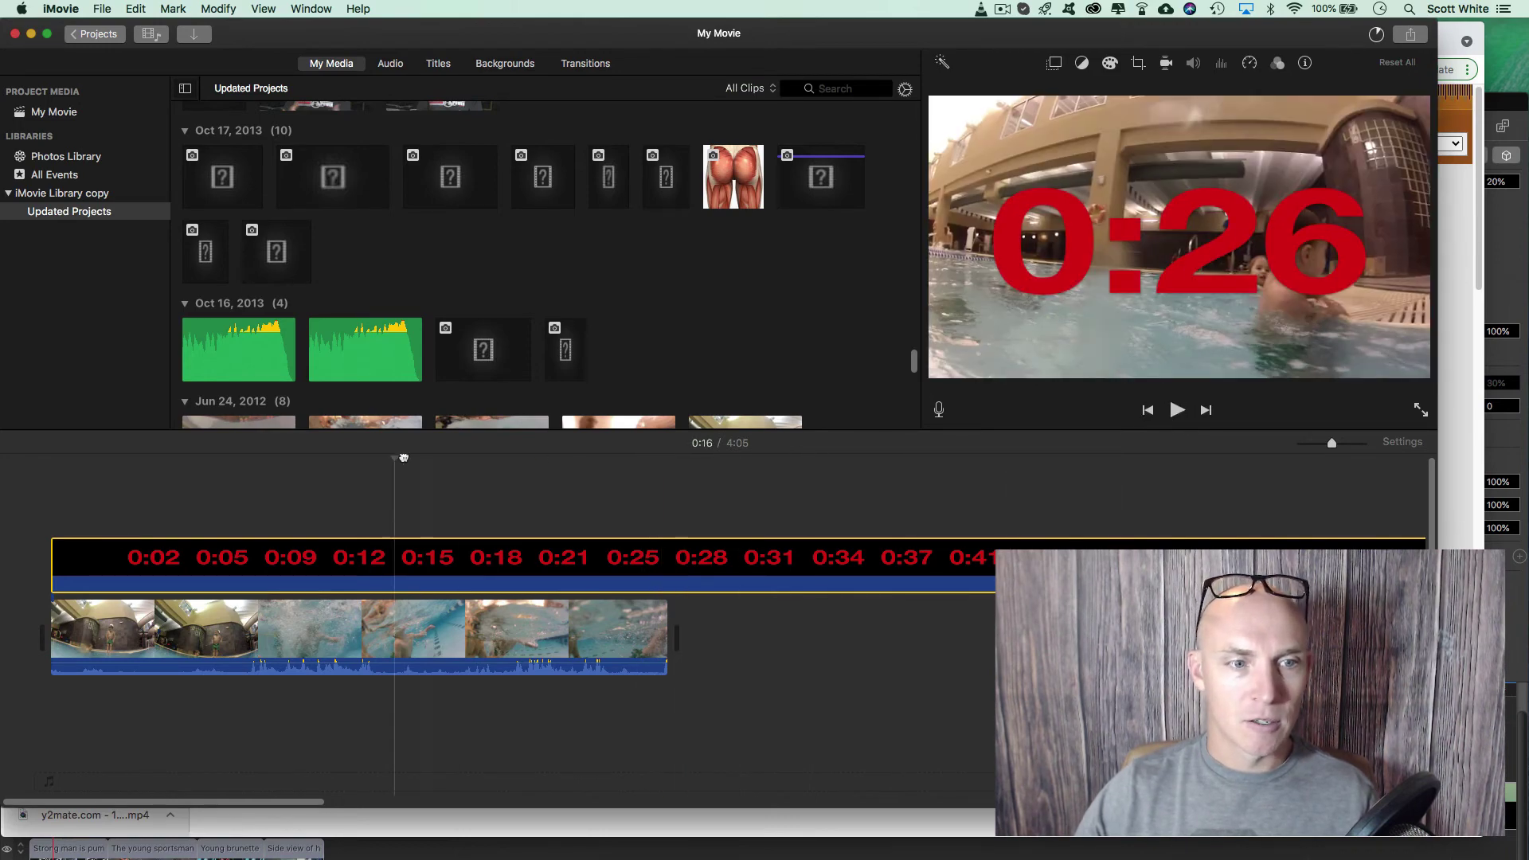
left_click(45, 446)
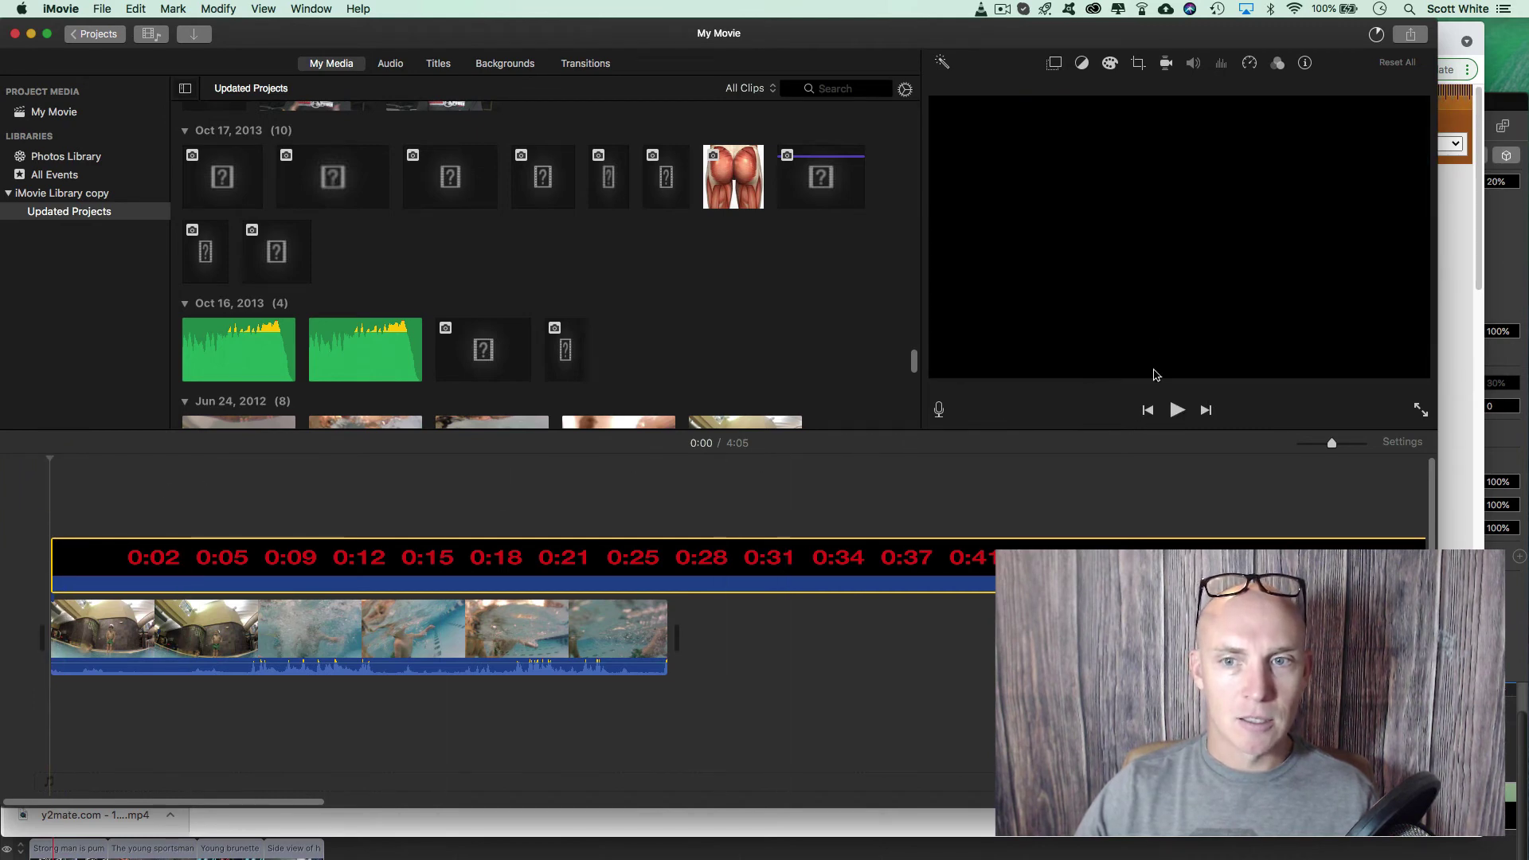
left_click(1176, 410)
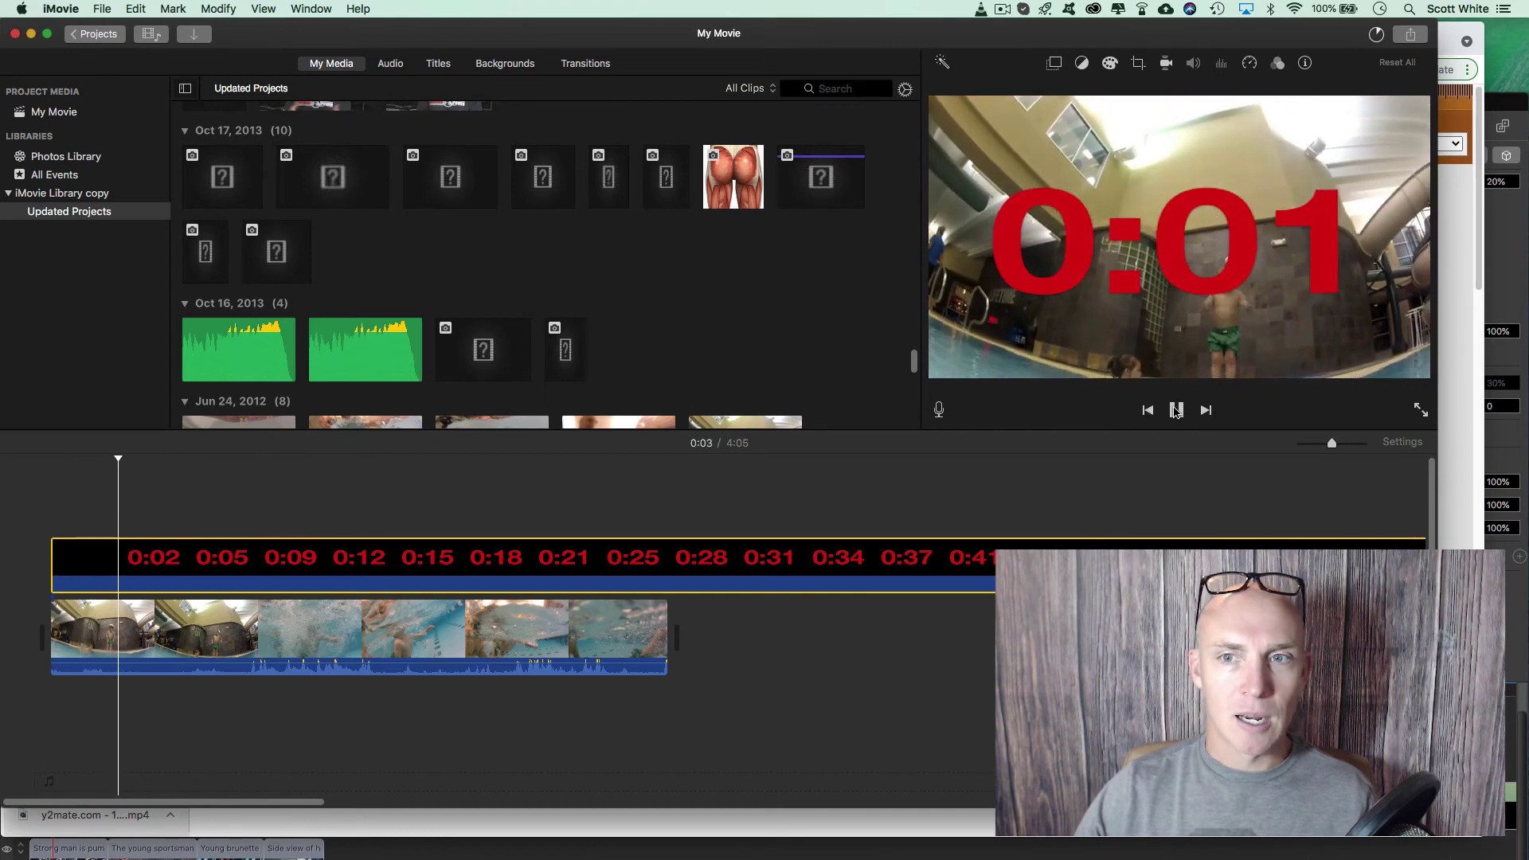
left_click(1176, 410)
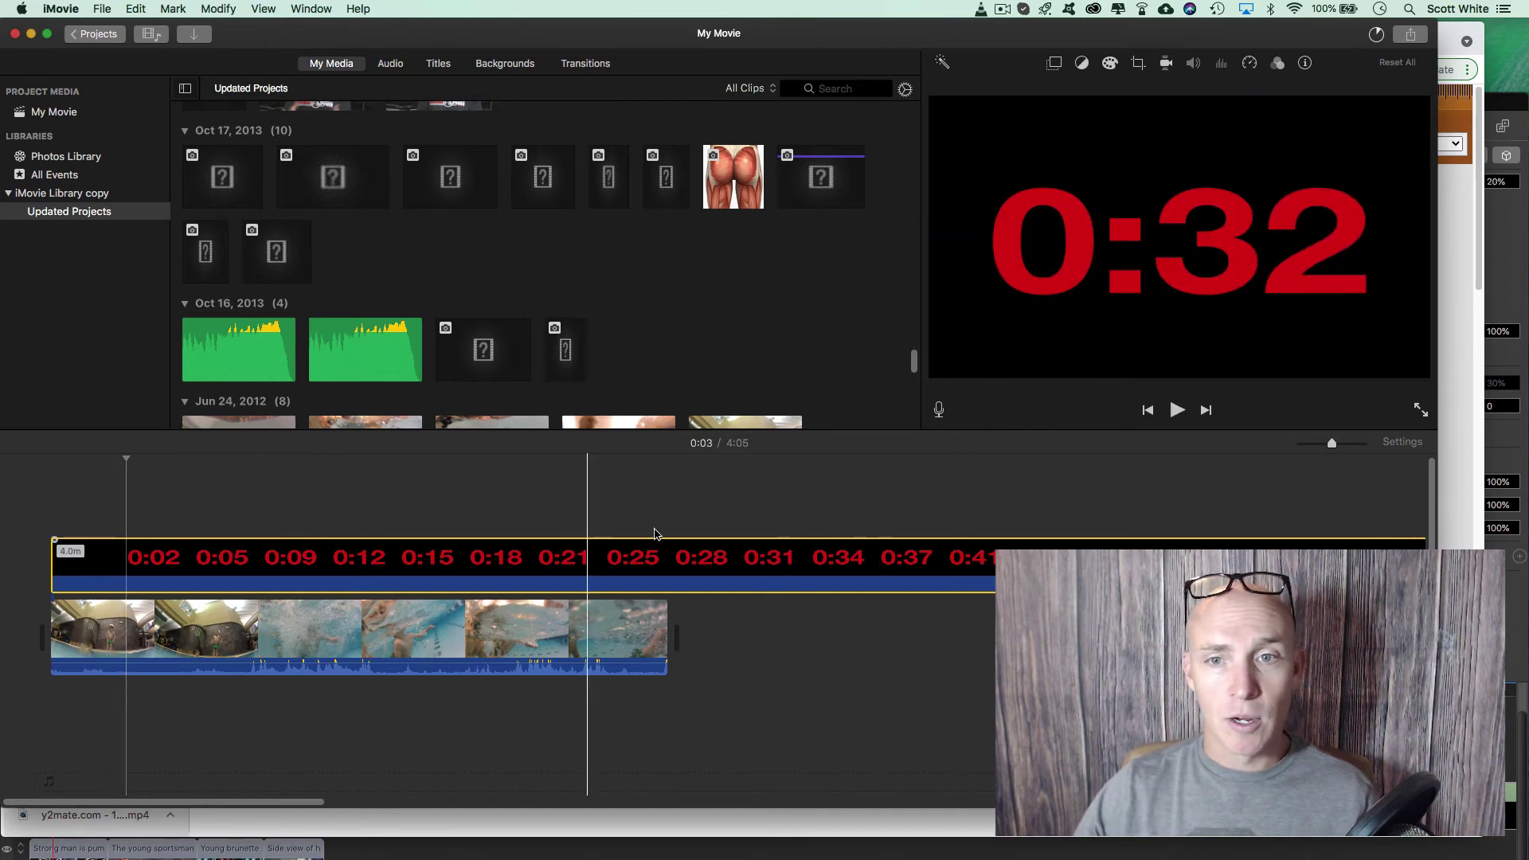
Step: Select the timer clip at 0:18, check its available clip commands, and show its video overlay settings
left_click(445, 558)
right_click(446, 555)
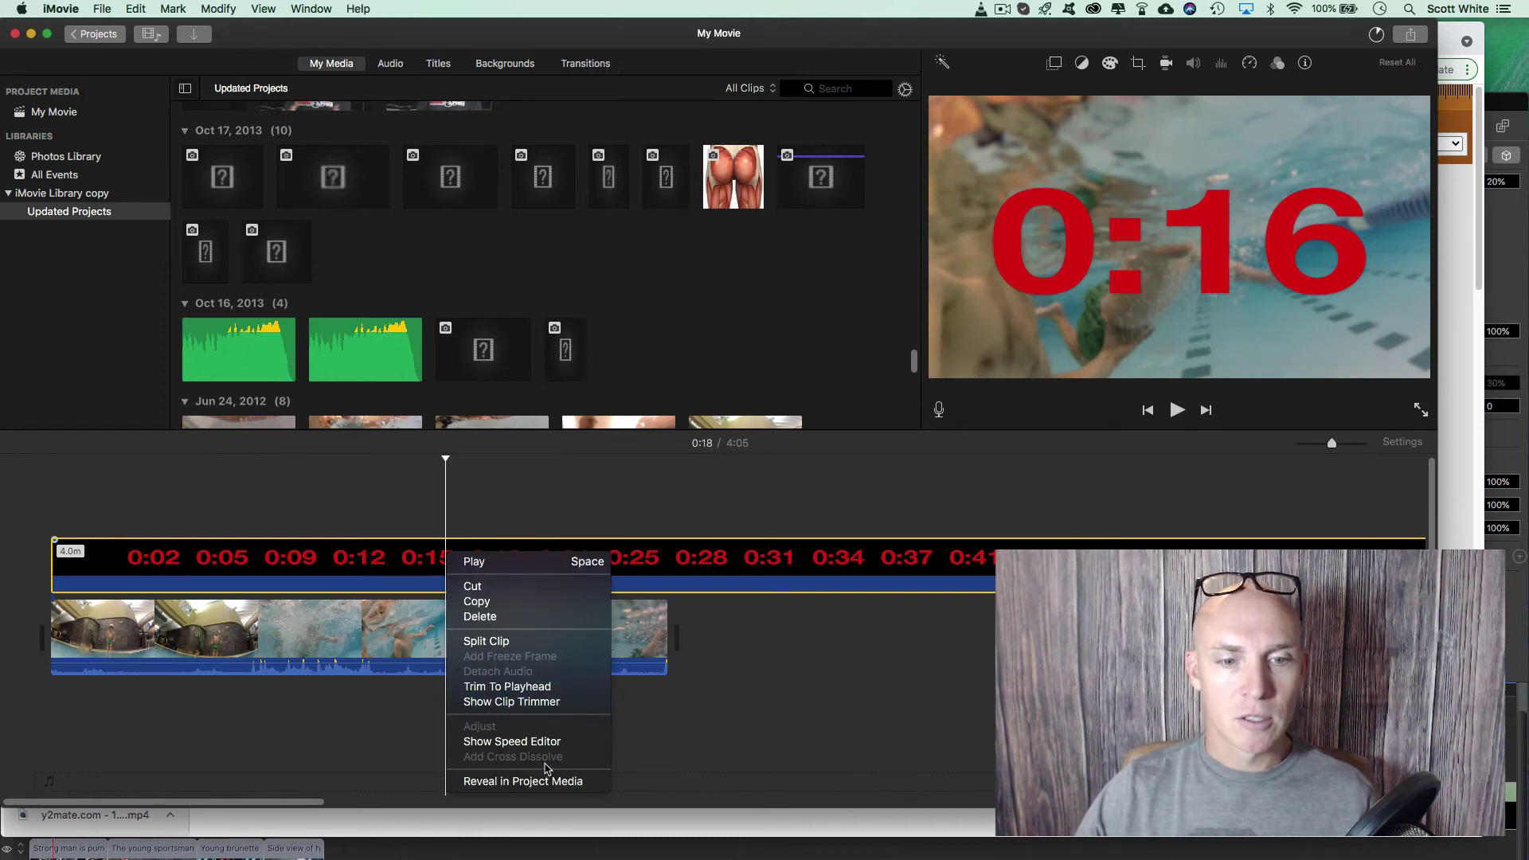
left_click(784, 454)
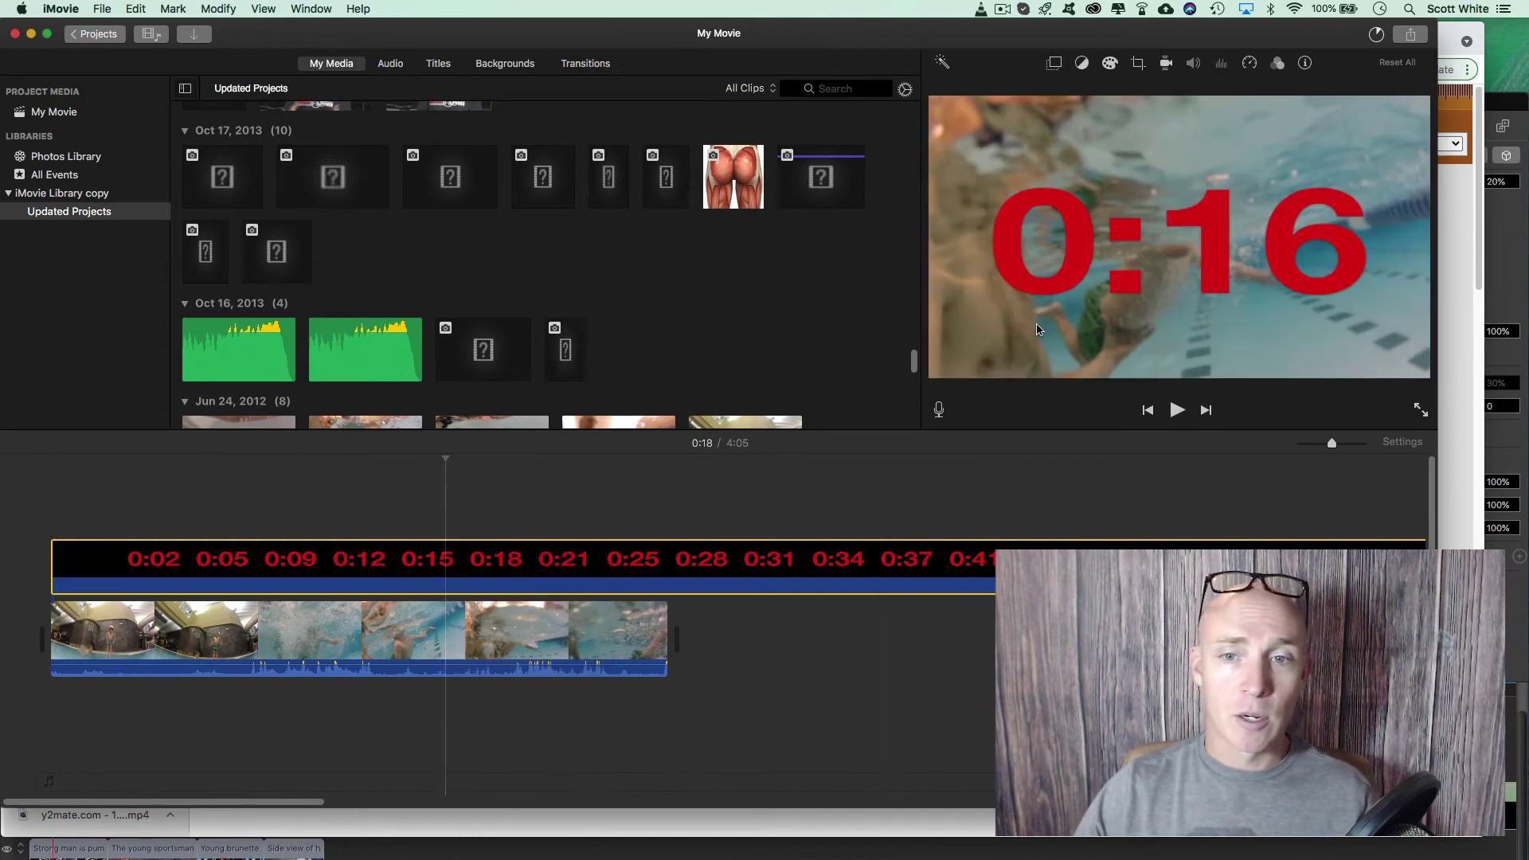
left_click(1056, 64)
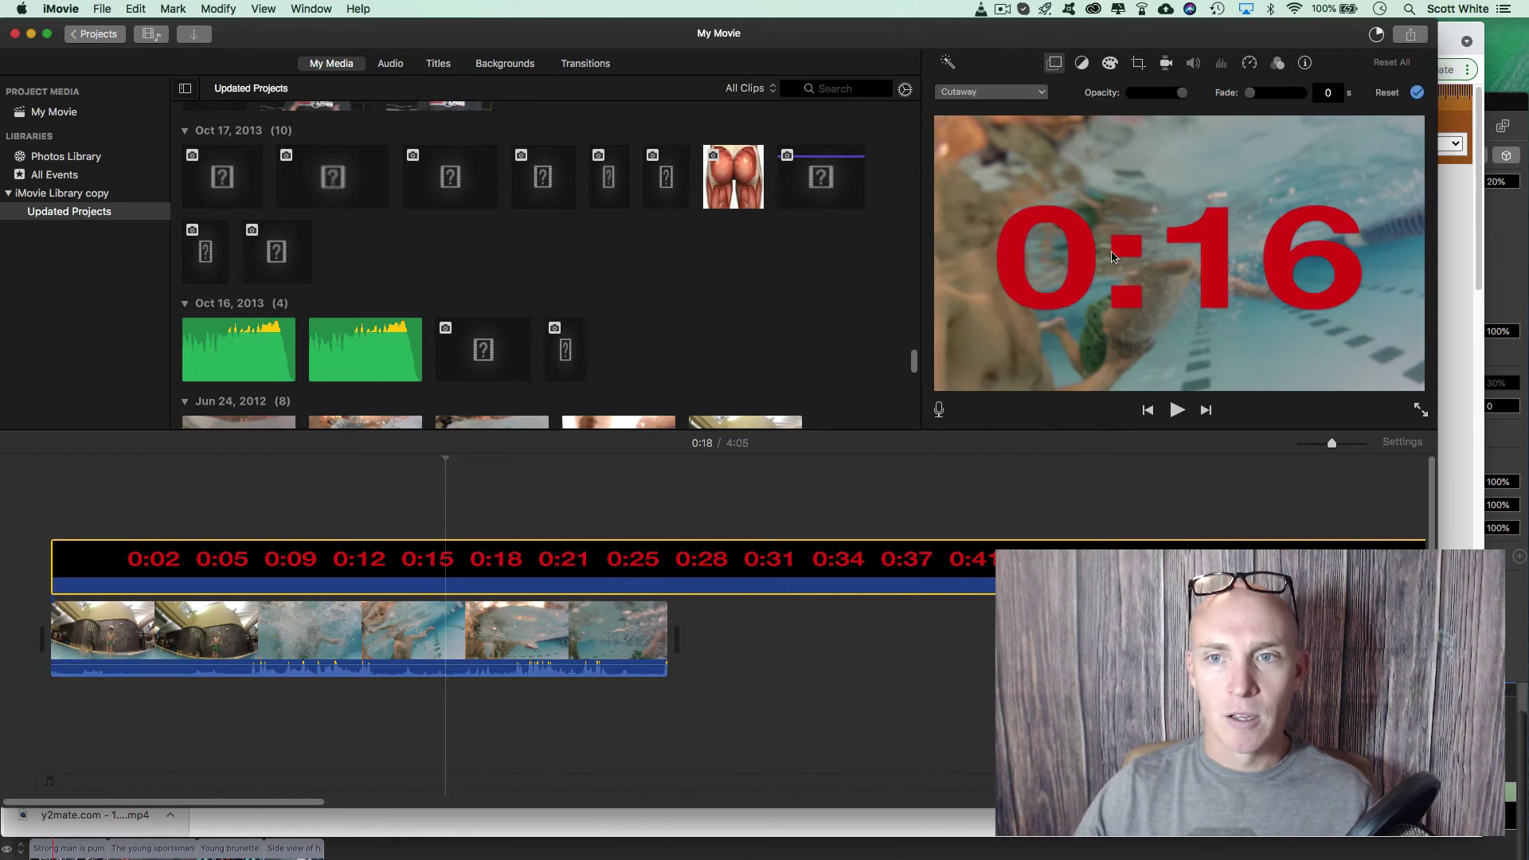
left_click(876, 494)
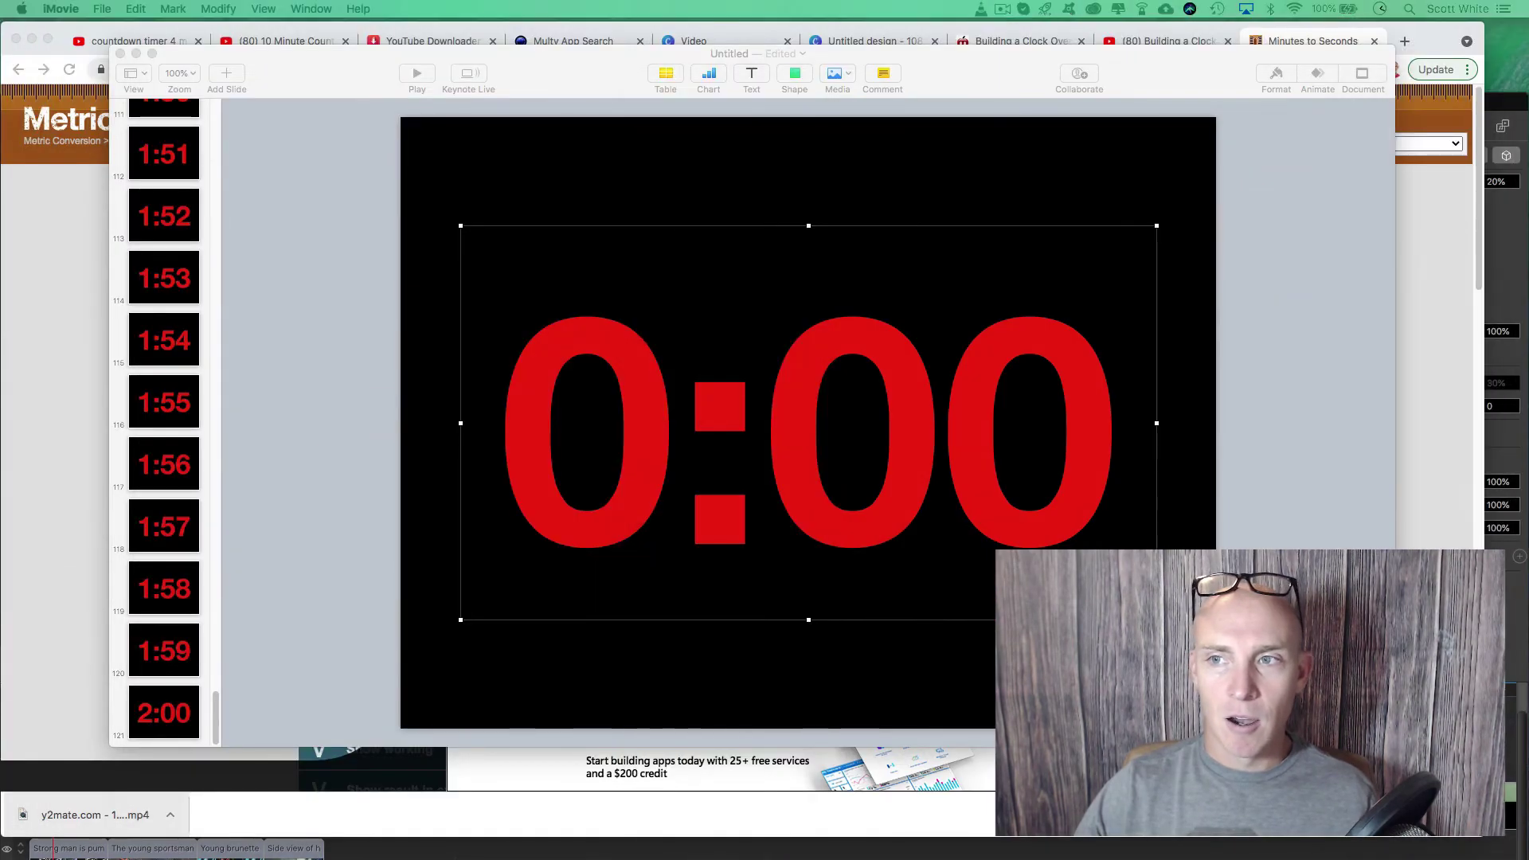
Step: Switch to ScreenFlow and delete the "4 min.mov" countdown clip and the 10-minute countdown clip from the timeline
left_click(1493, 172)
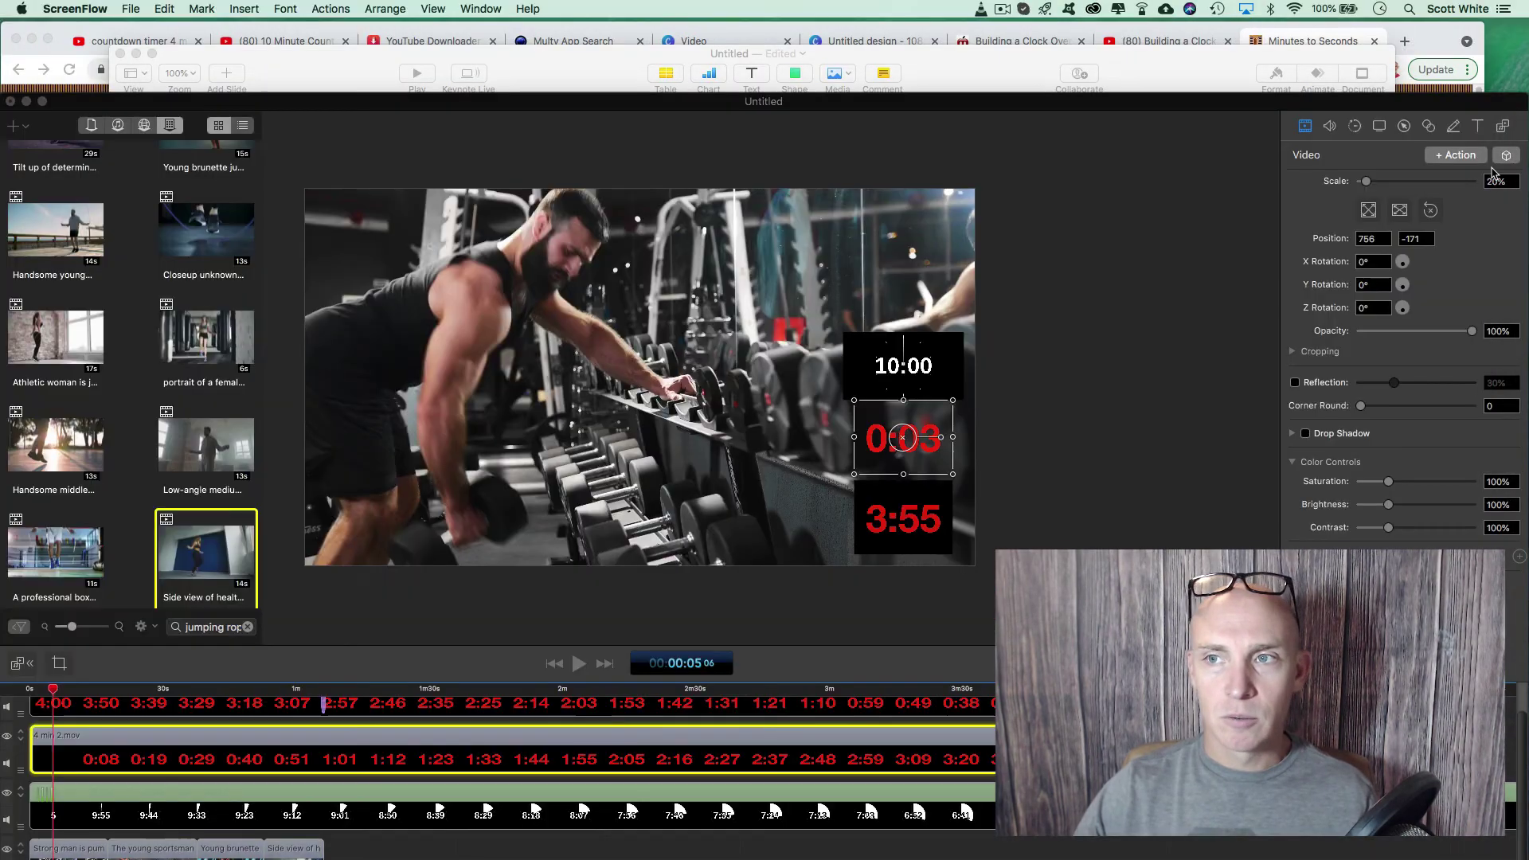
double_click(1312, 102)
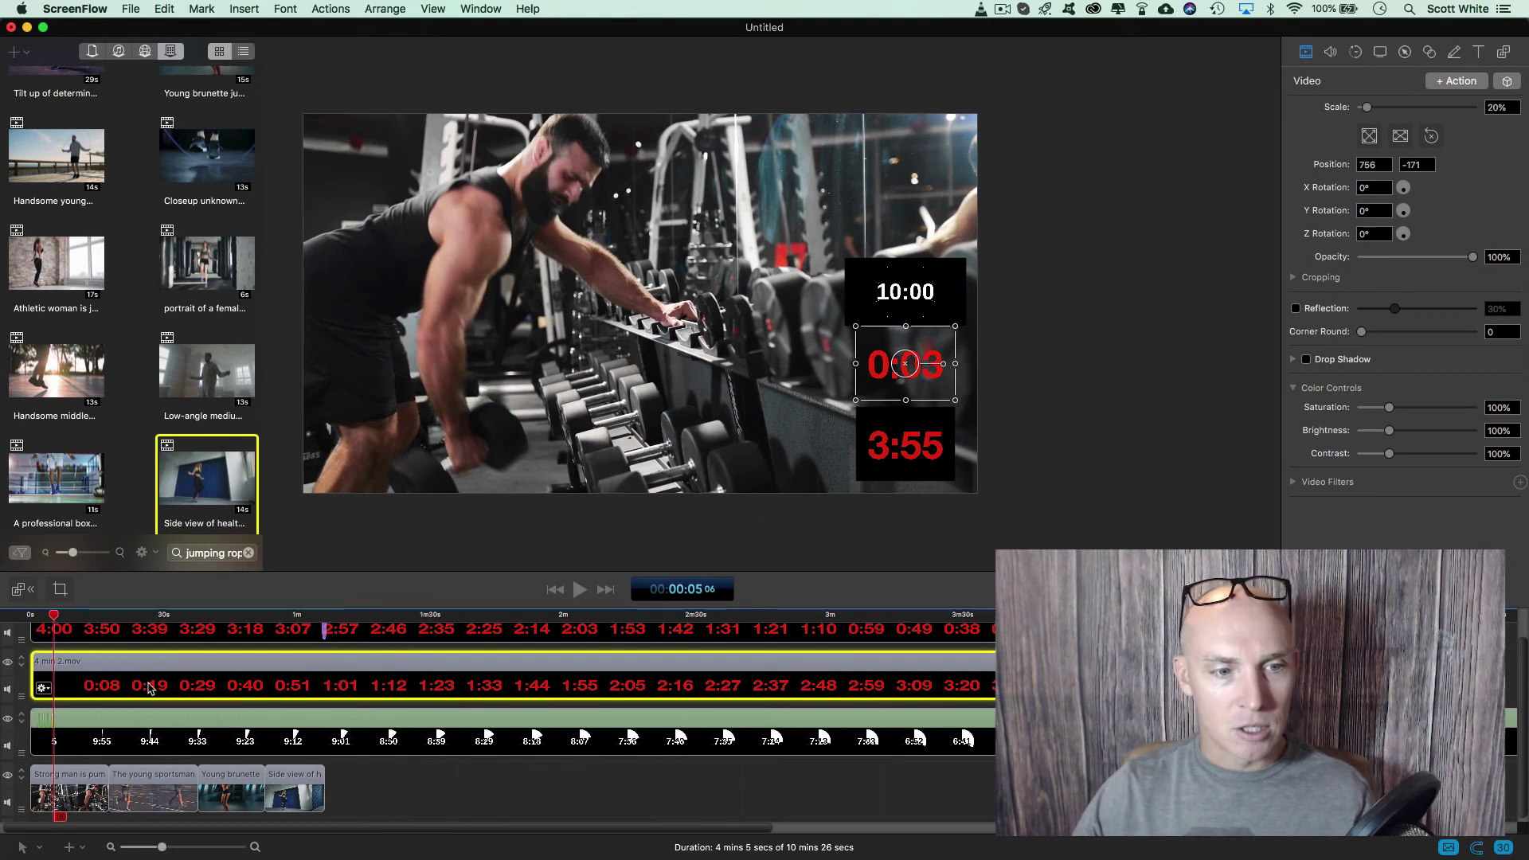
scroll(175, 677, "up", 2)
left_click(80, 666)
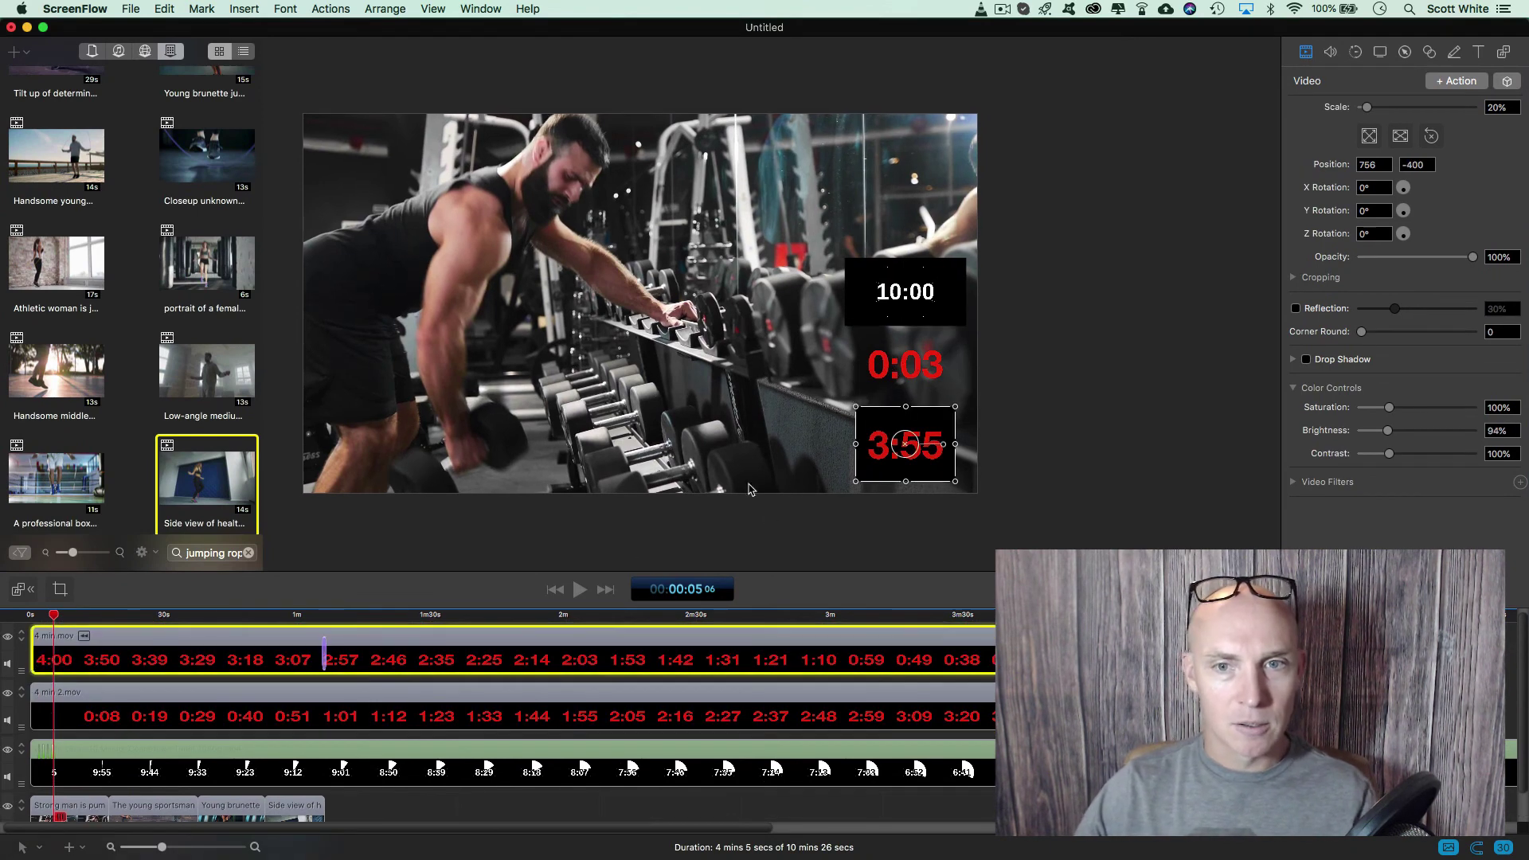
left_click(269, 653)
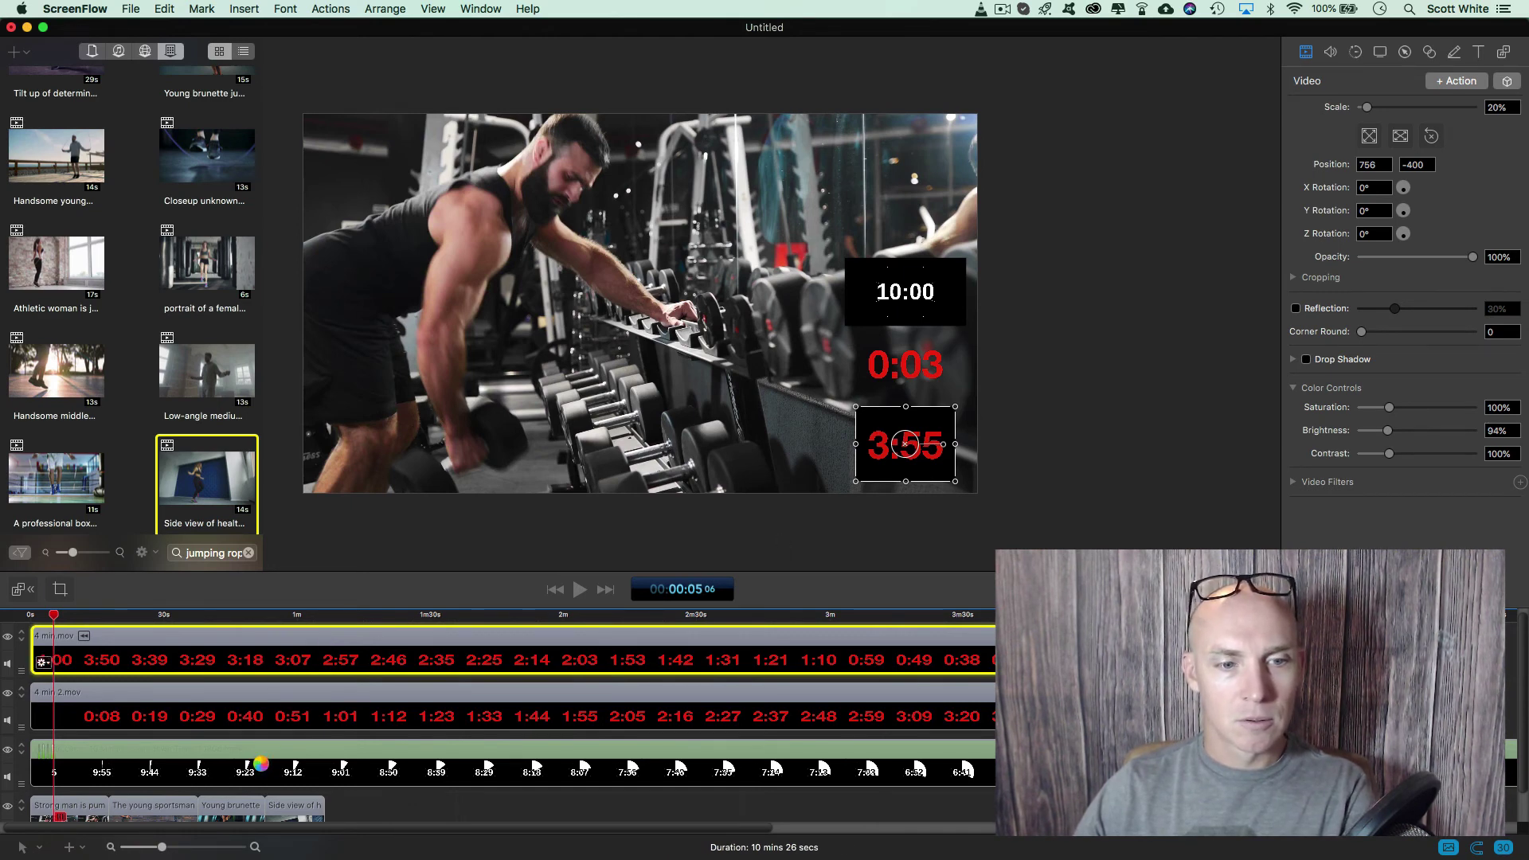
key("Delete")
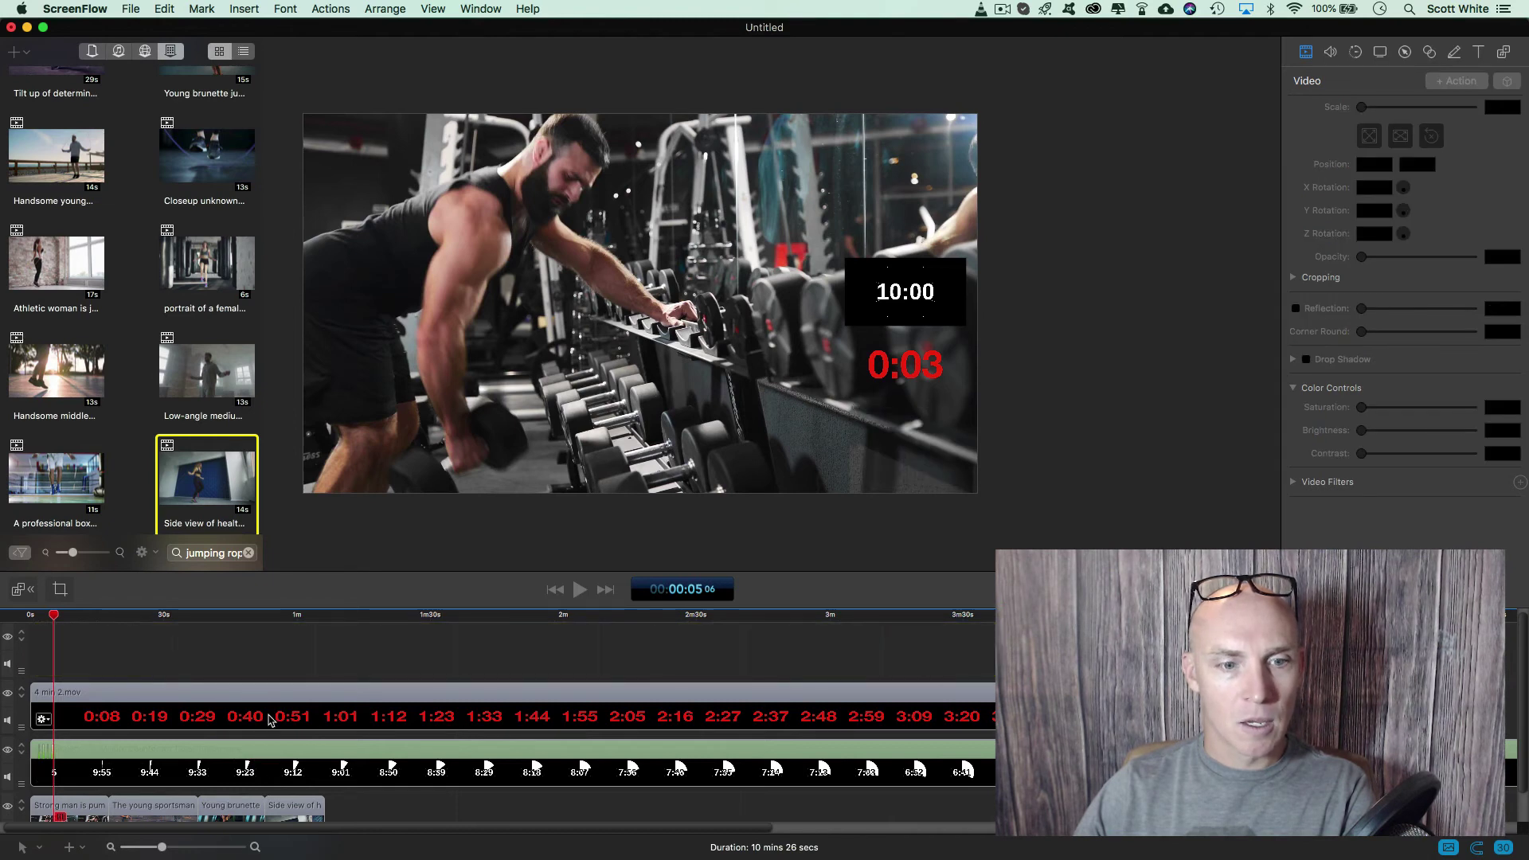
left_click(295, 749)
key("Delete")
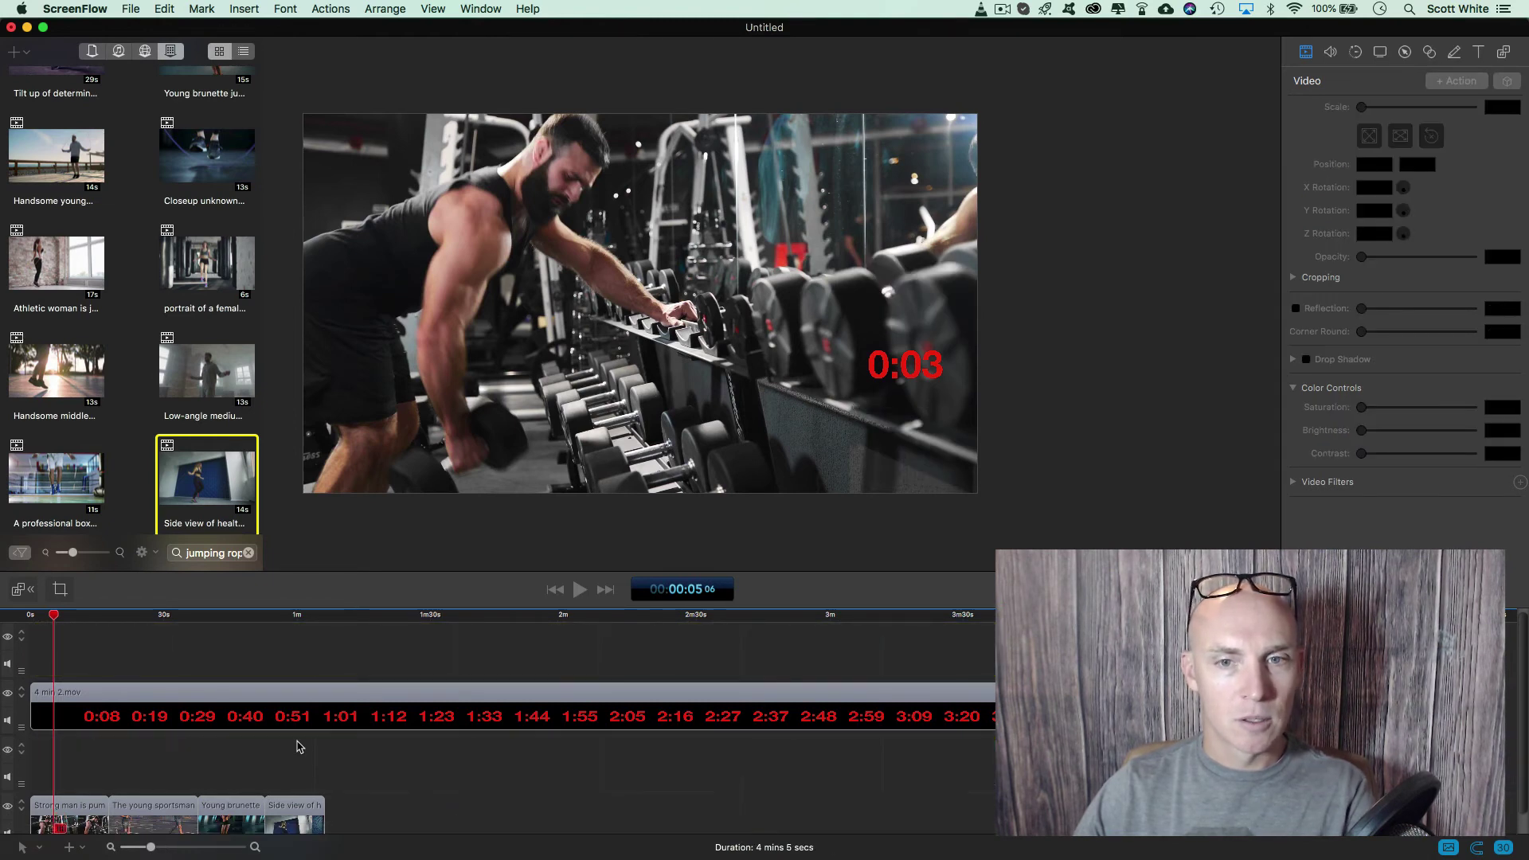
Step: Move the remaining timer to the lower-right corner of the video frame, about position 758, -388, and reverse its clip
left_click_drag(918, 369, 918, 446)
right_click(519, 713)
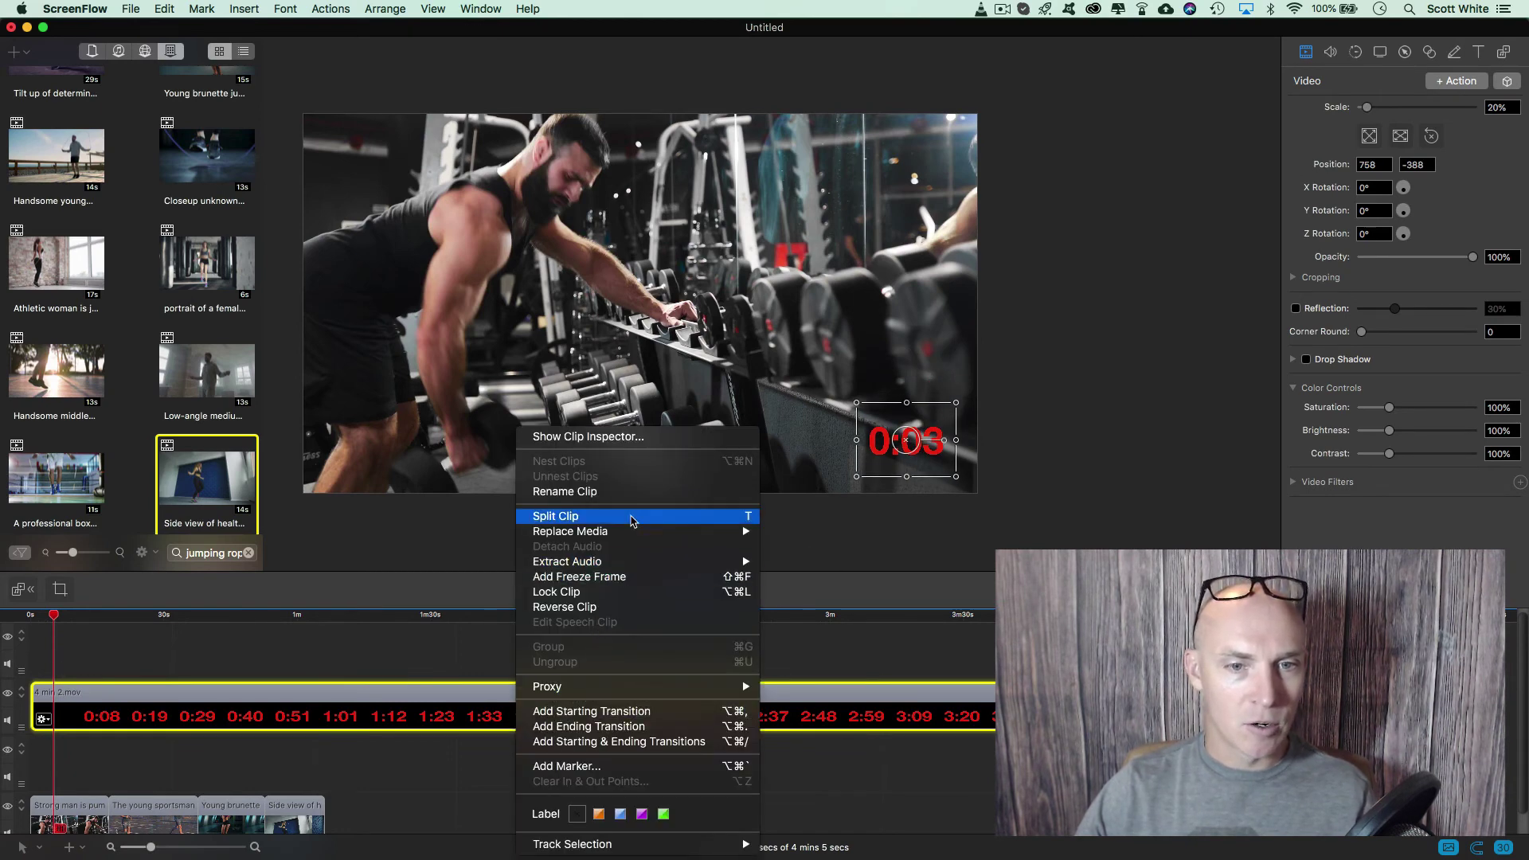
mouse_move(633, 535)
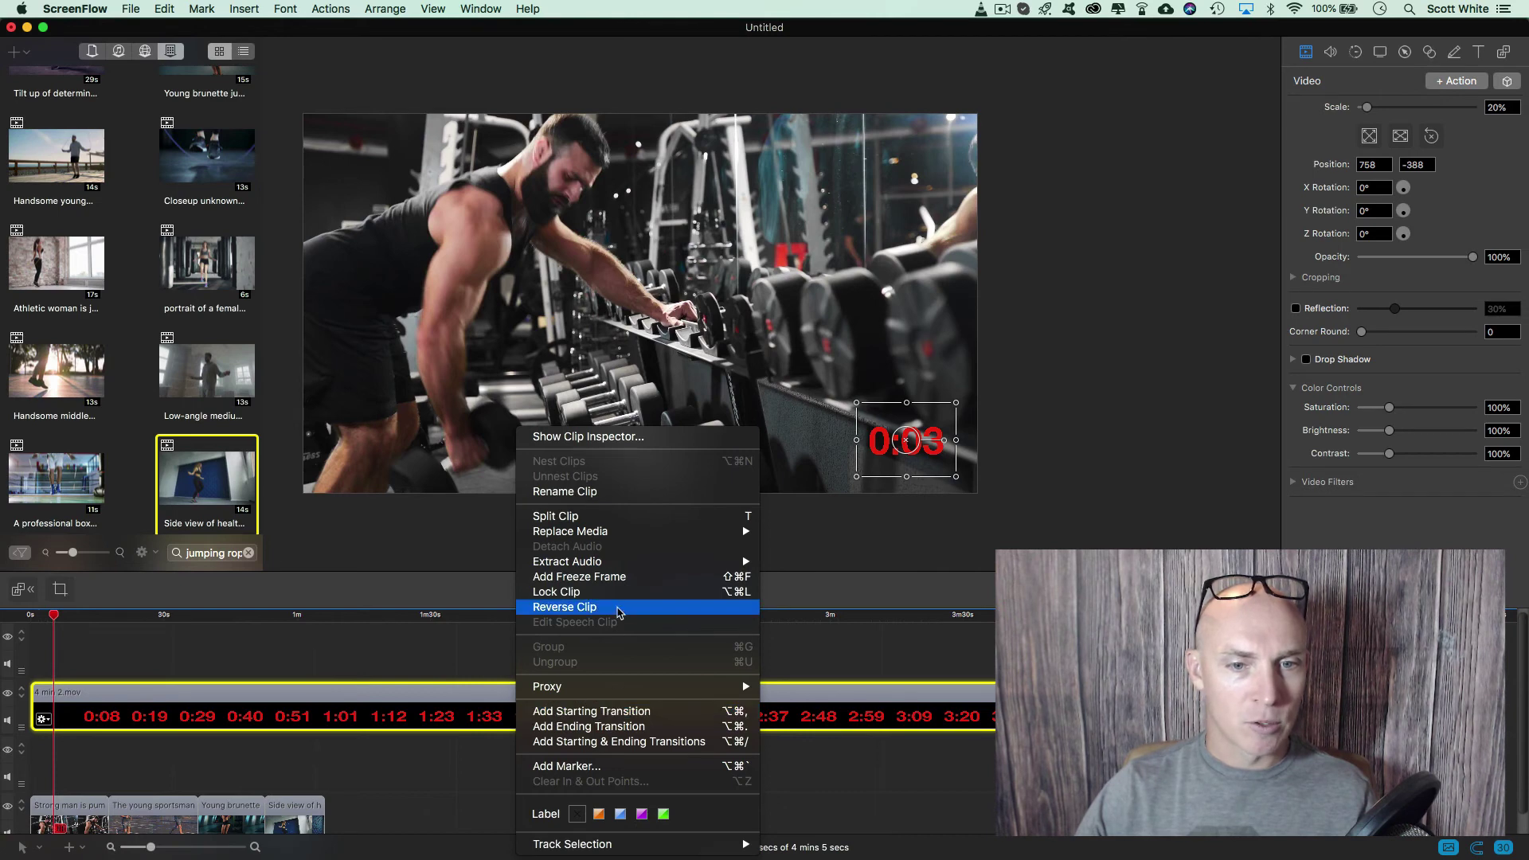
left_click(617, 609)
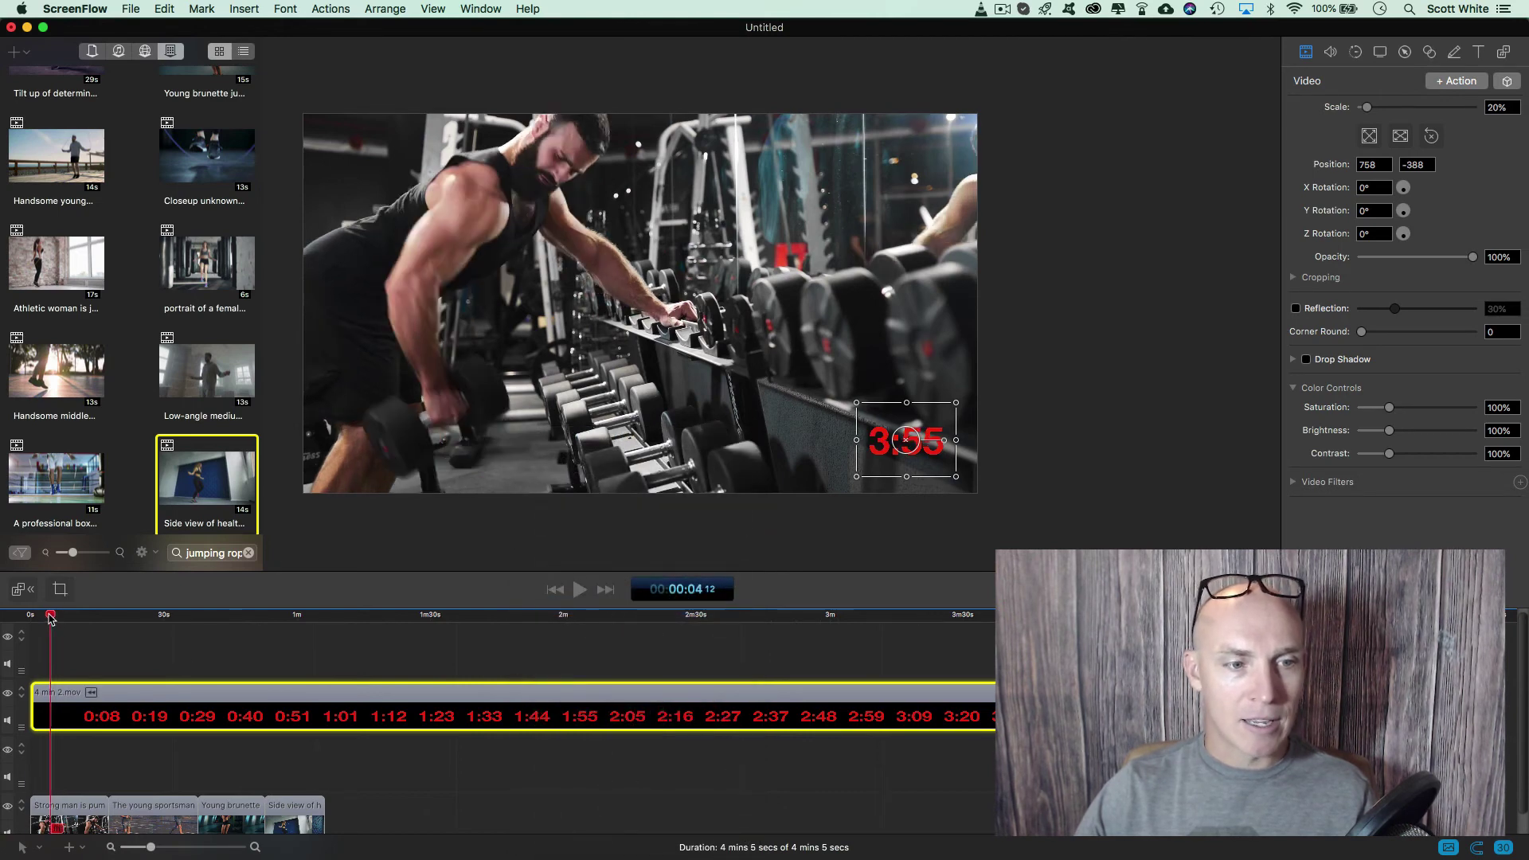
Step: Move the reversed timer clip to the track directly above the workout clips and shift all workout clips to start at about 2:59
left_click(188, 629)
mouse_move(188, 633)
left_mouse_down()
mouse_move(351, 633)
mouse_move(180, 635)
left_mouse_up()
scroll(200, 682, "down", 2)
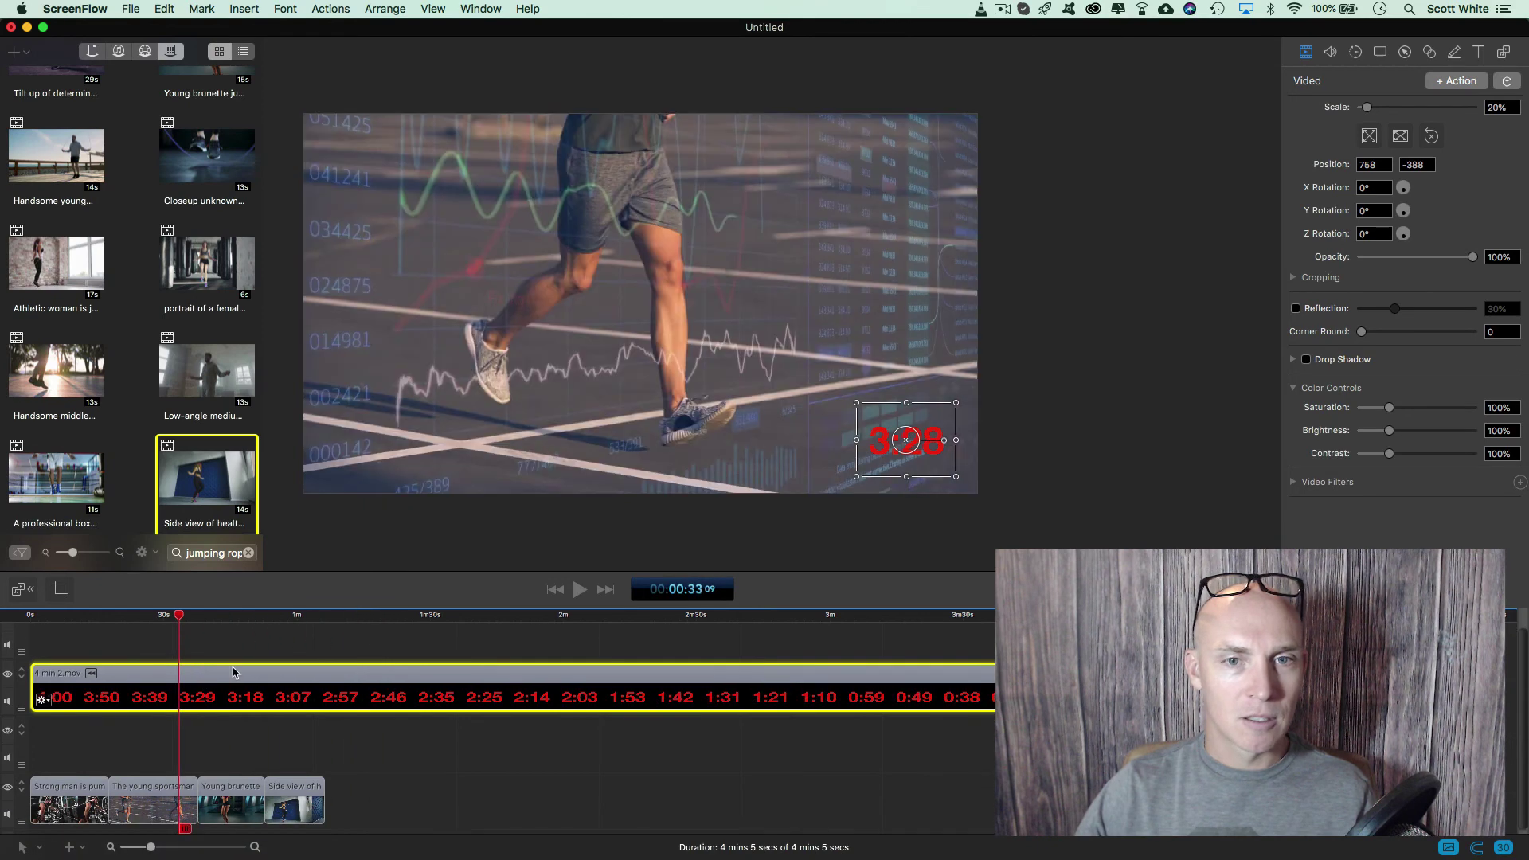
left_click_drag(189, 711, 194, 737)
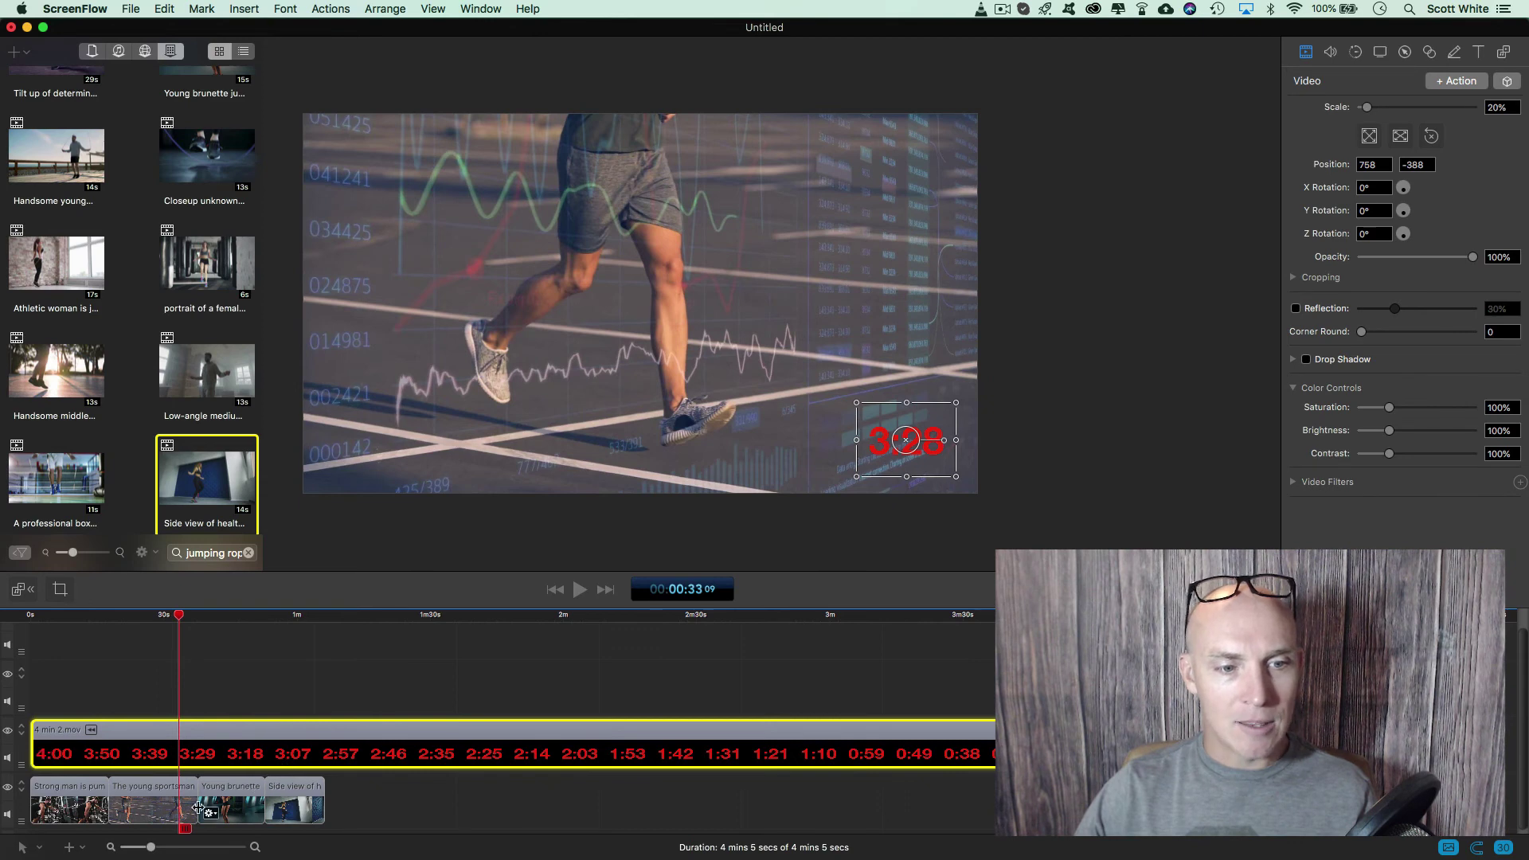
left_click_drag(356, 809, 859, 821)
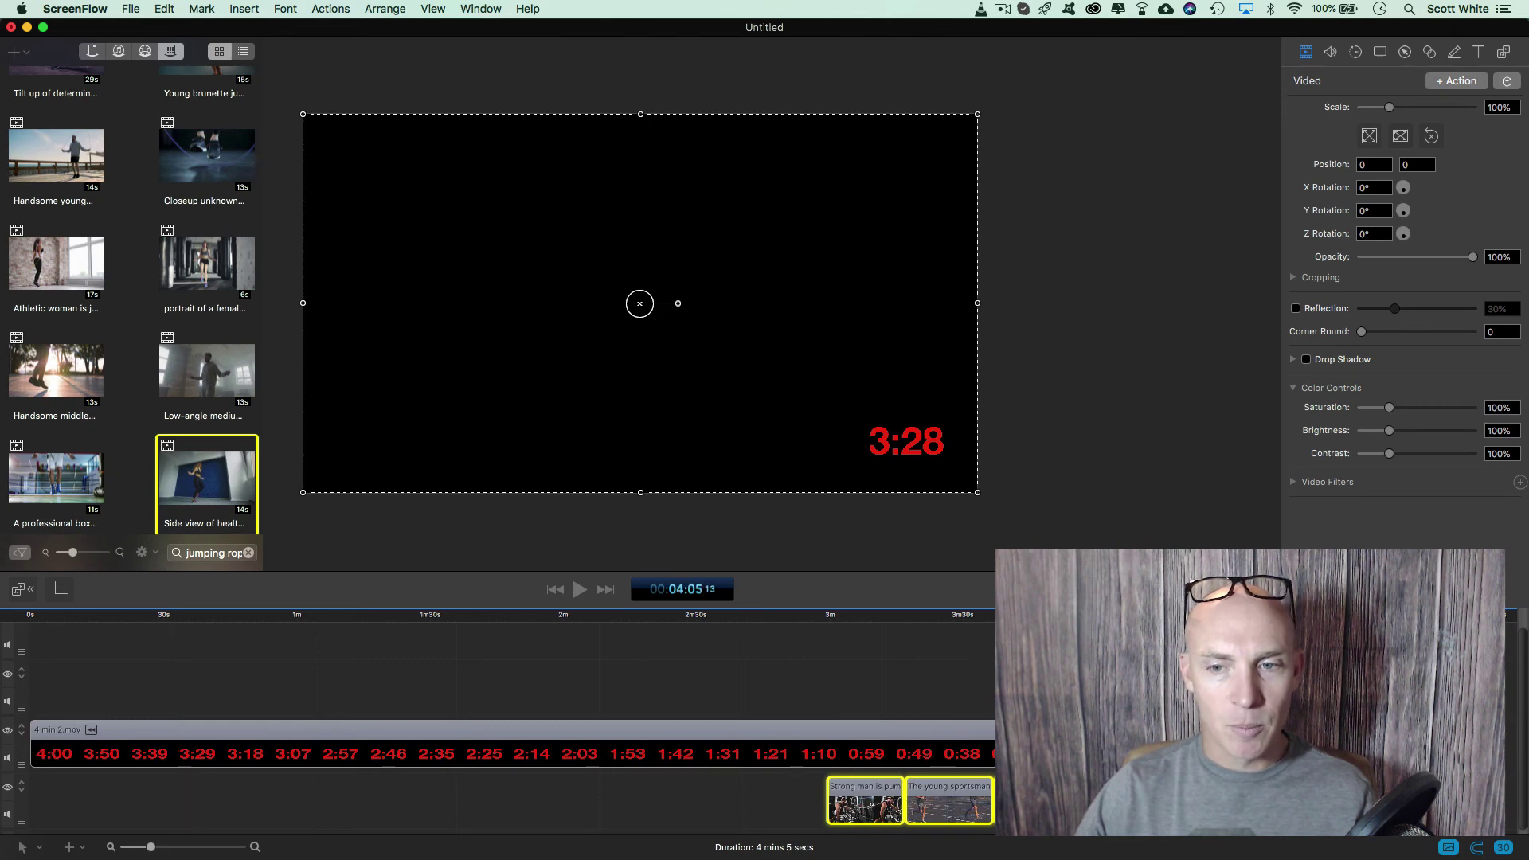
Step: Preview the shifted workout clips with the timer overlay, playing from 2:59
left_click_drag(898, 637, 830, 636)
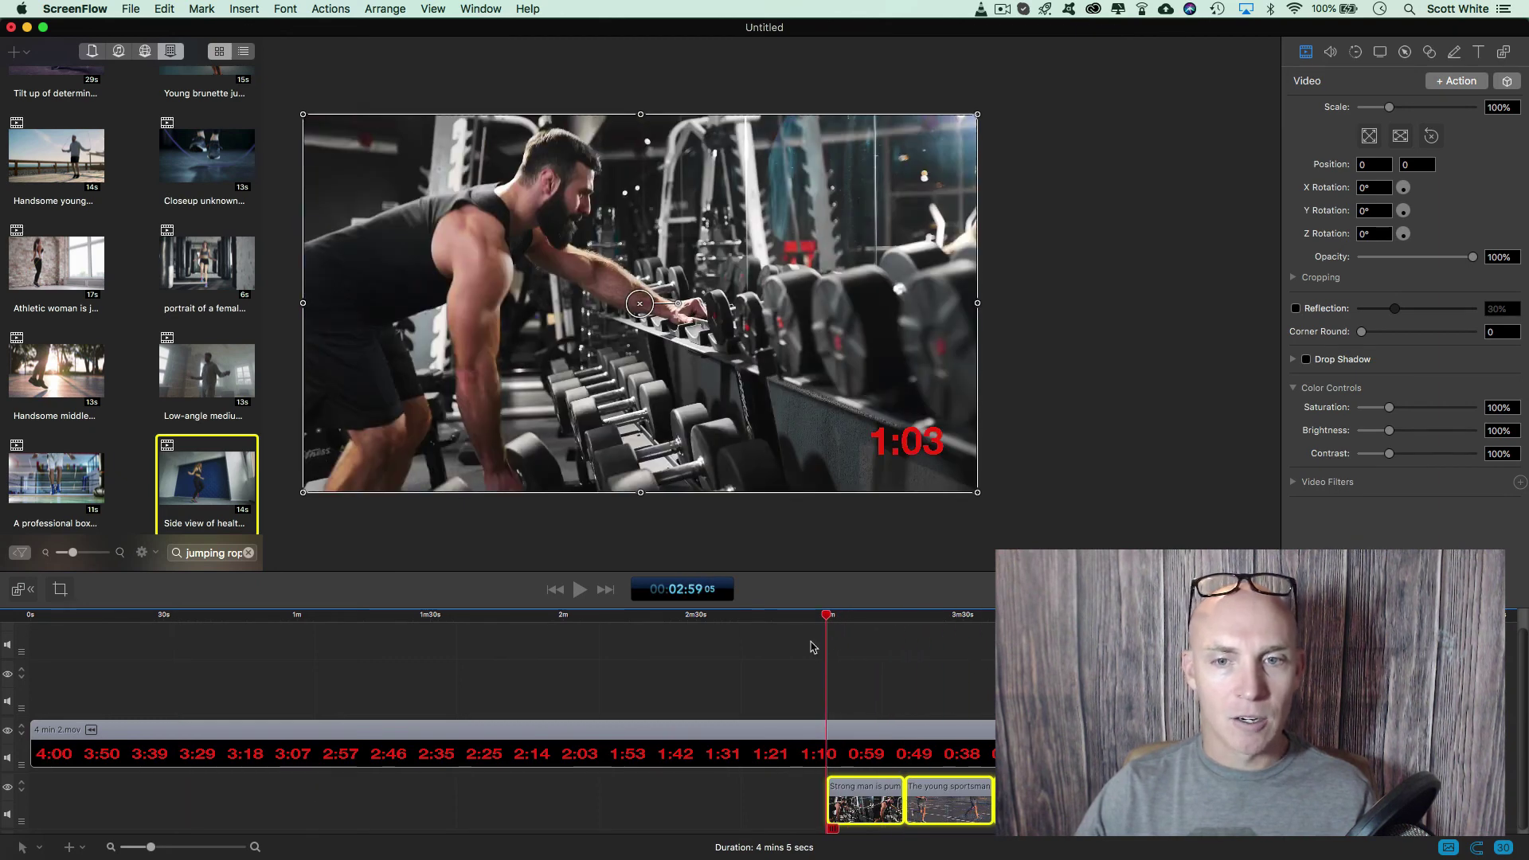
left_click(580, 589)
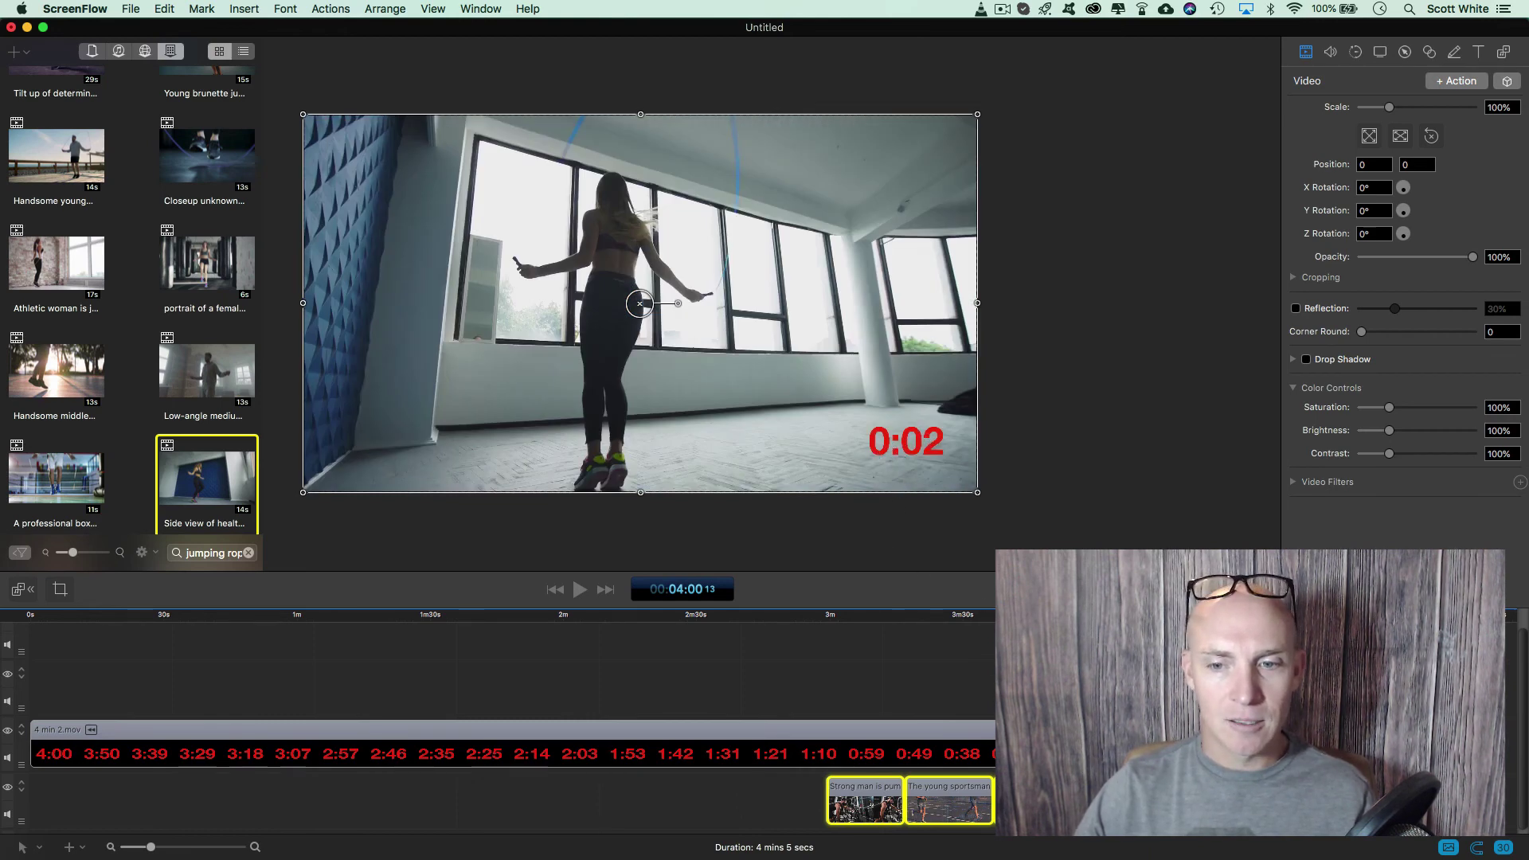
left_click_drag(962, 614, 760, 614)
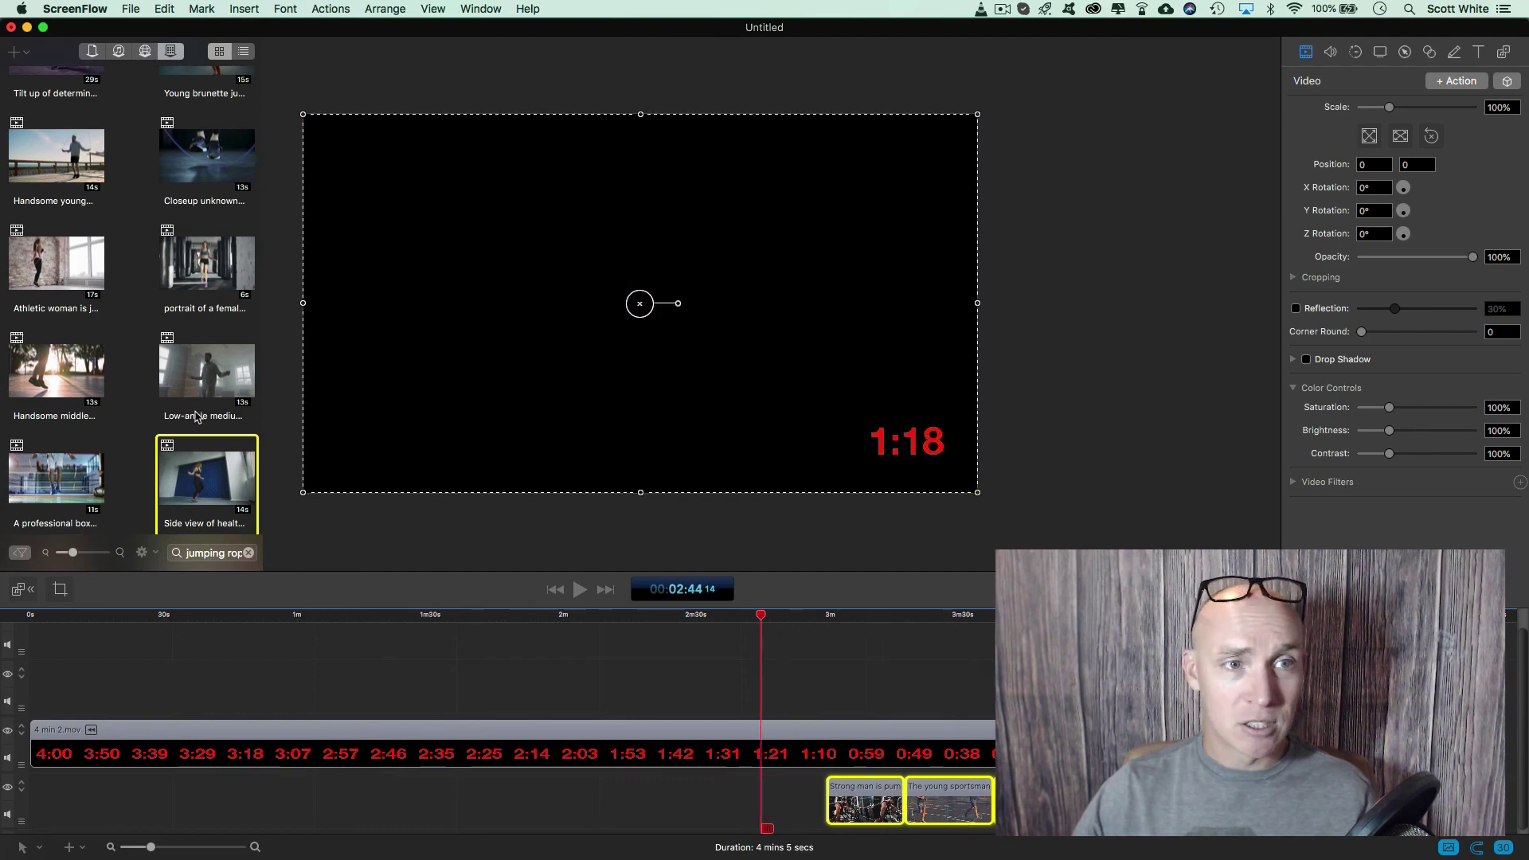
Step: Minimize ScreenFlow, switch to Chrome, and show the search filters for the YouTube results on "countdown timer 4 minutes"
left_click(27, 28)
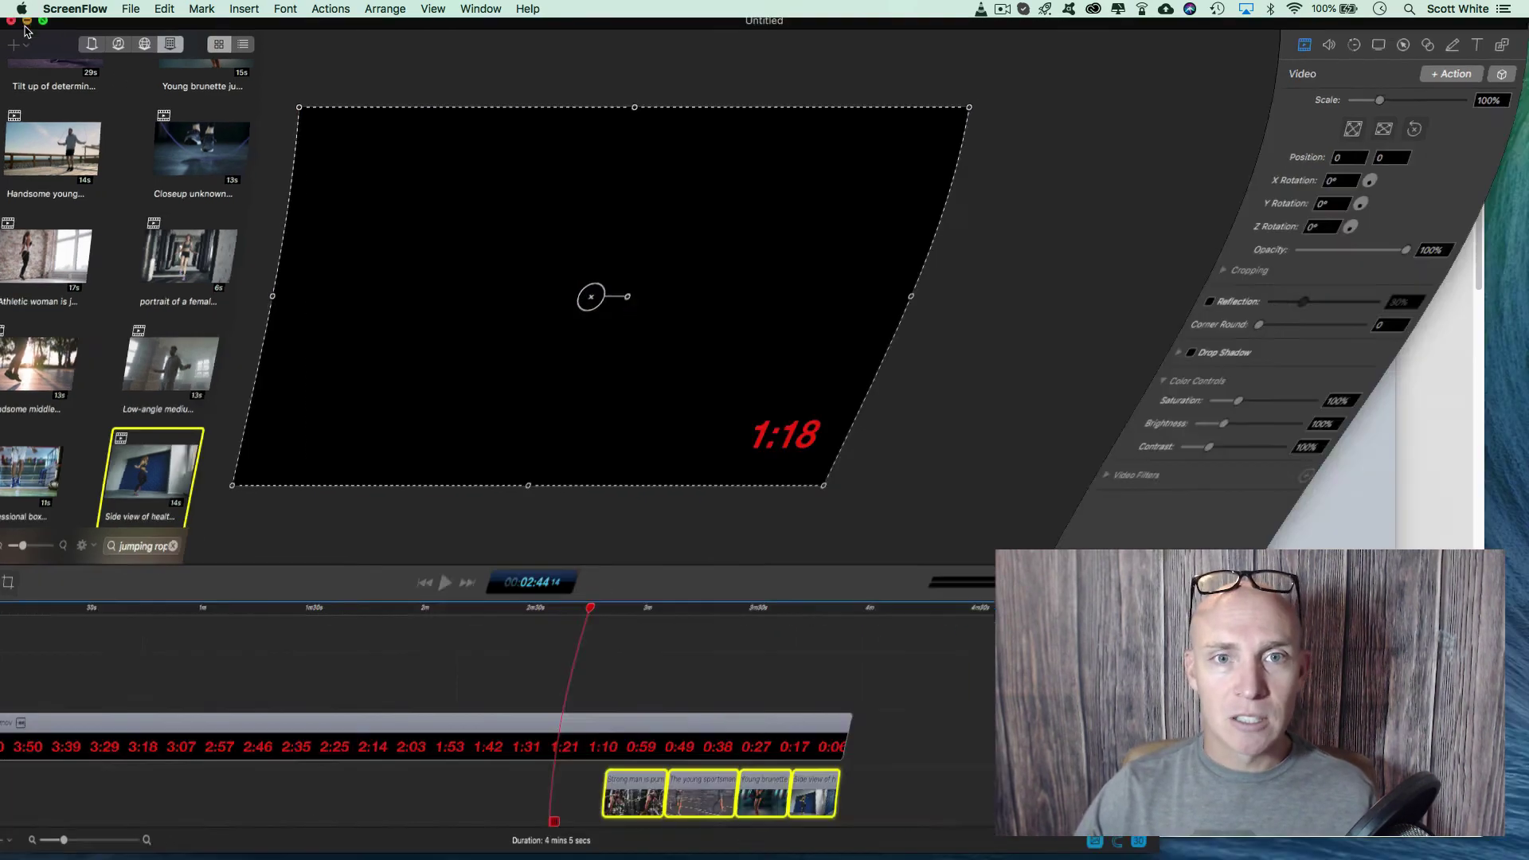
left_click(287, 86)
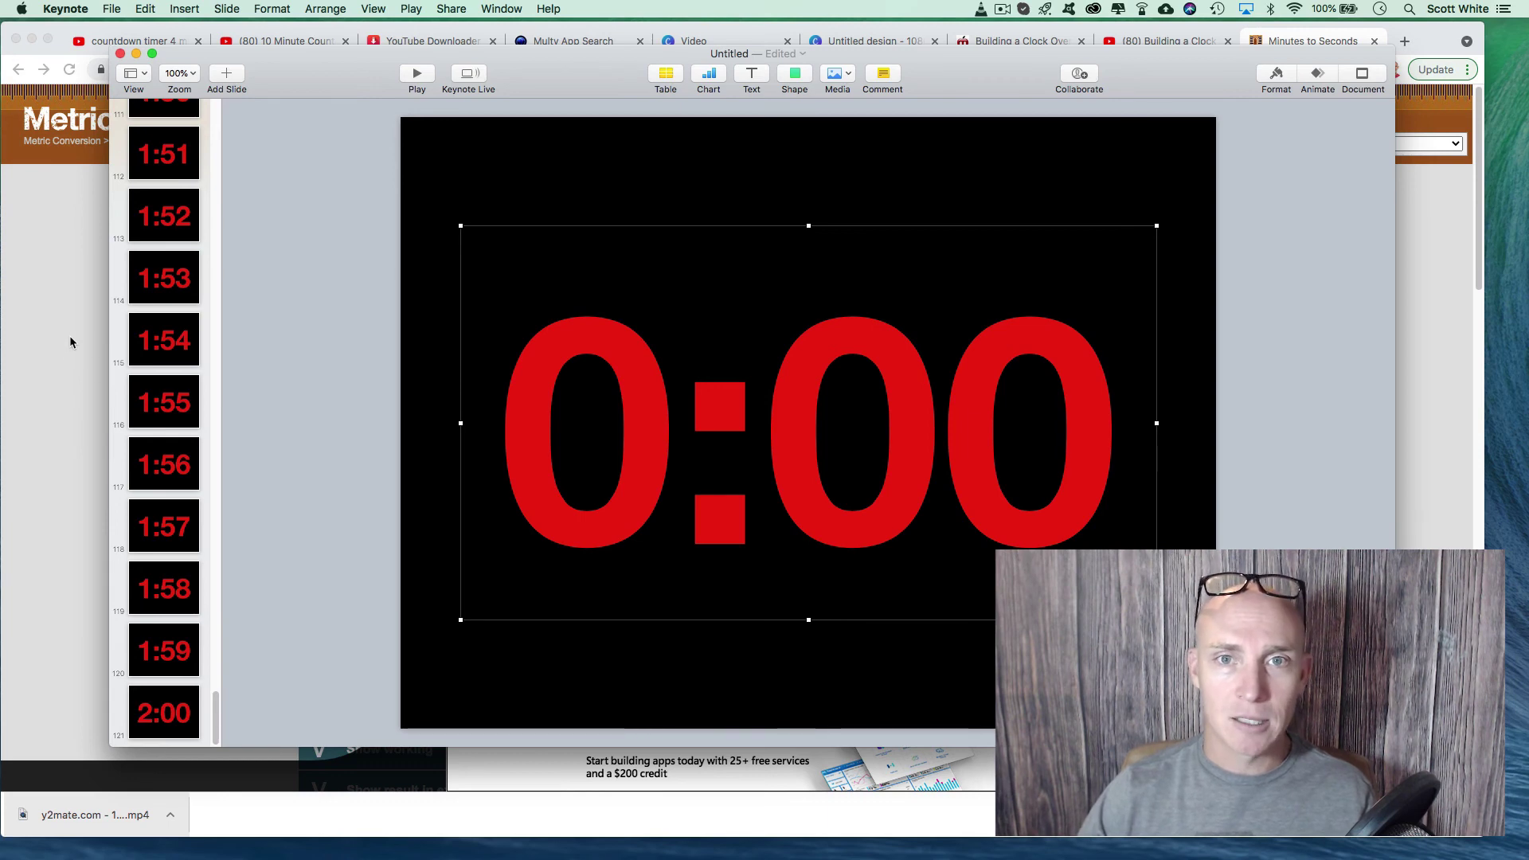
key("super+Tab")
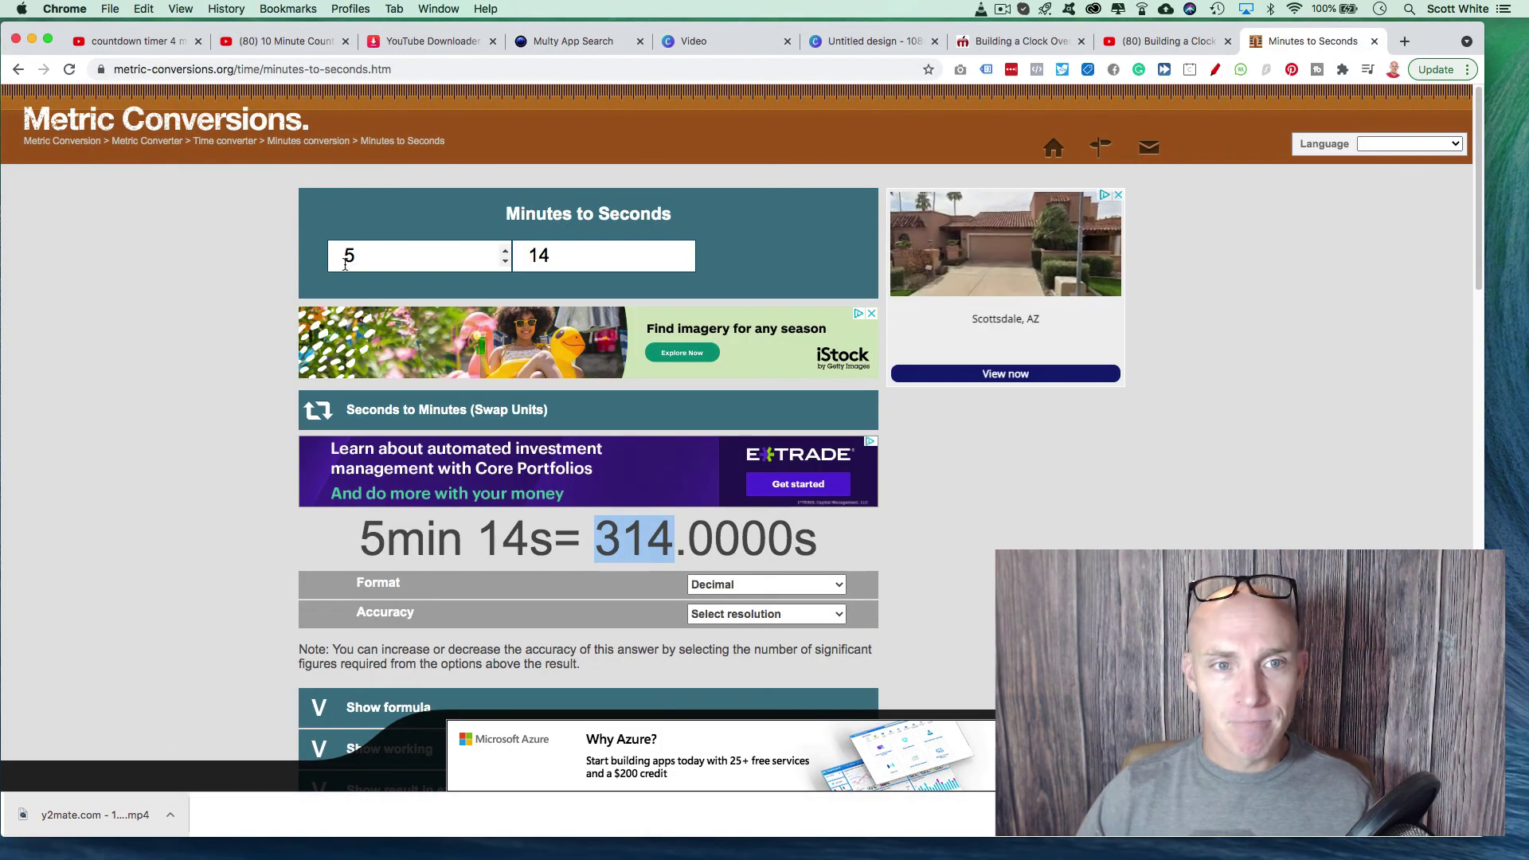
left_click(138, 45)
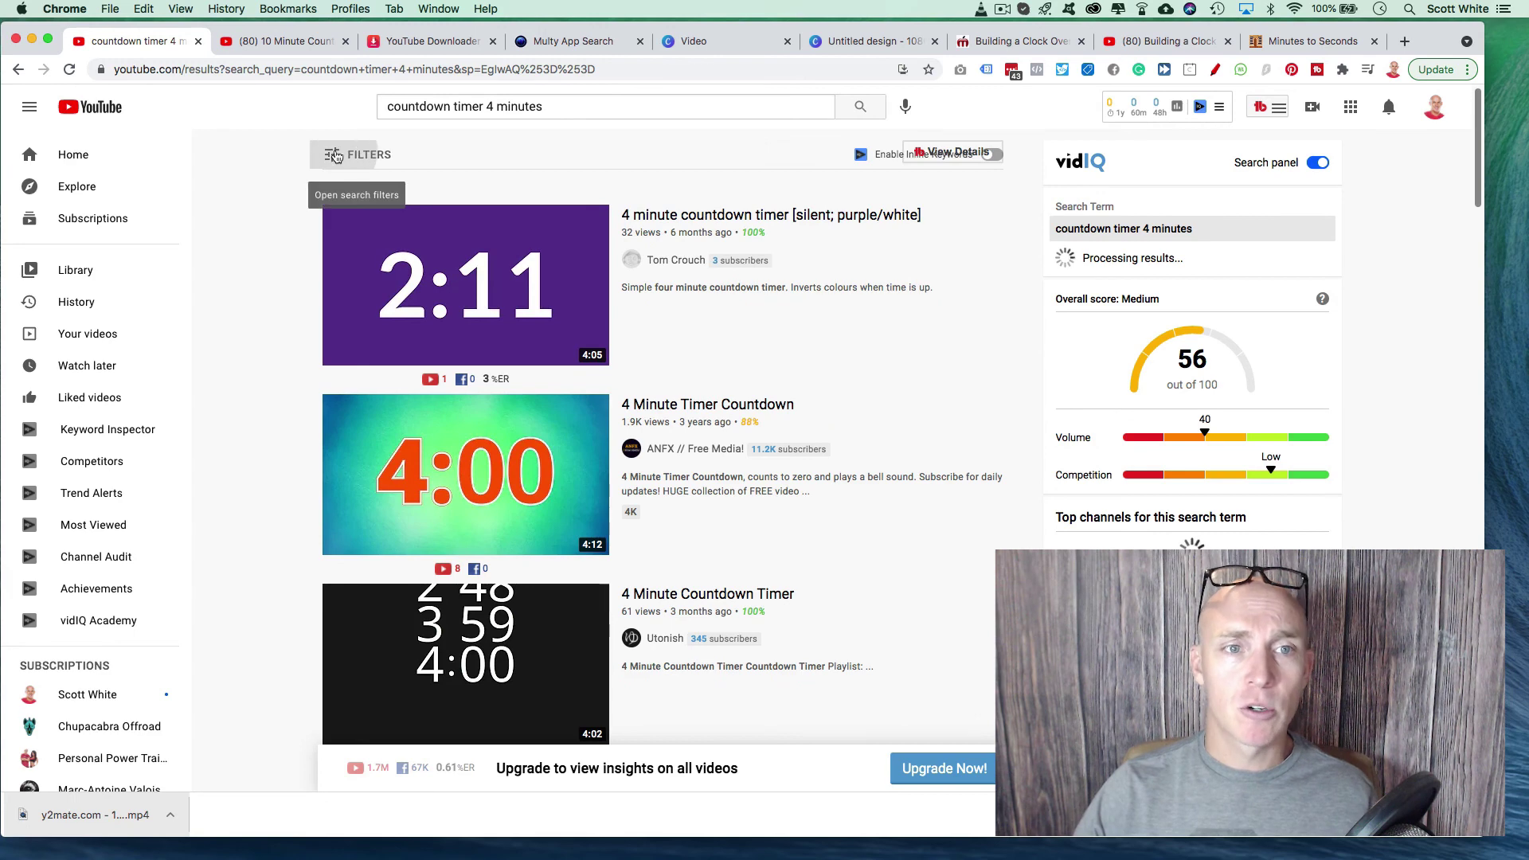
left_click(334, 156)
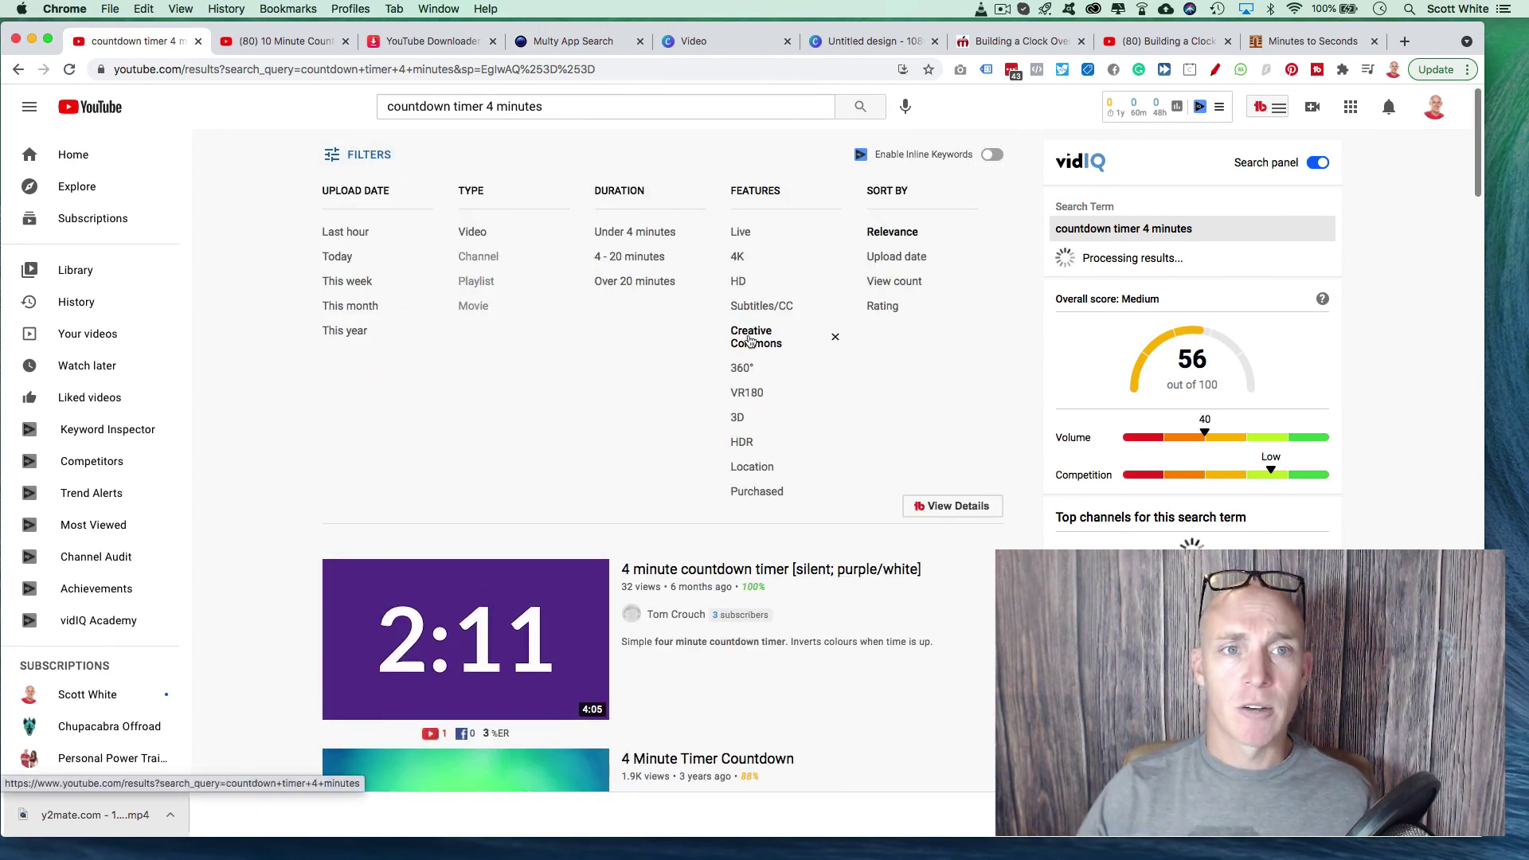
Step: Review the Canva video templates page and the untitled Canva design containing the 30:00 countdown
left_click(723, 42)
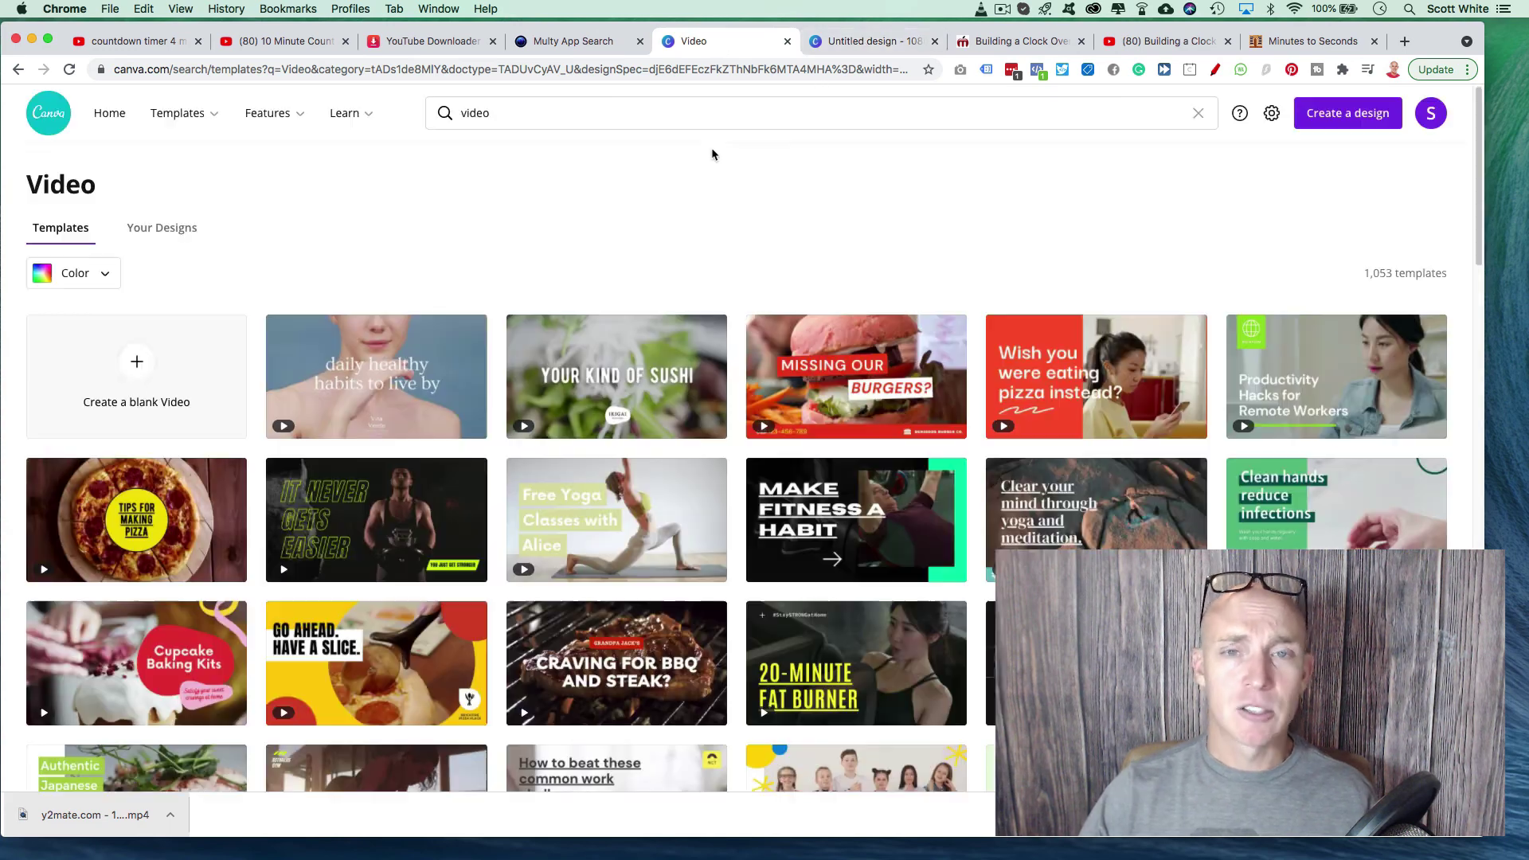
left_click(861, 41)
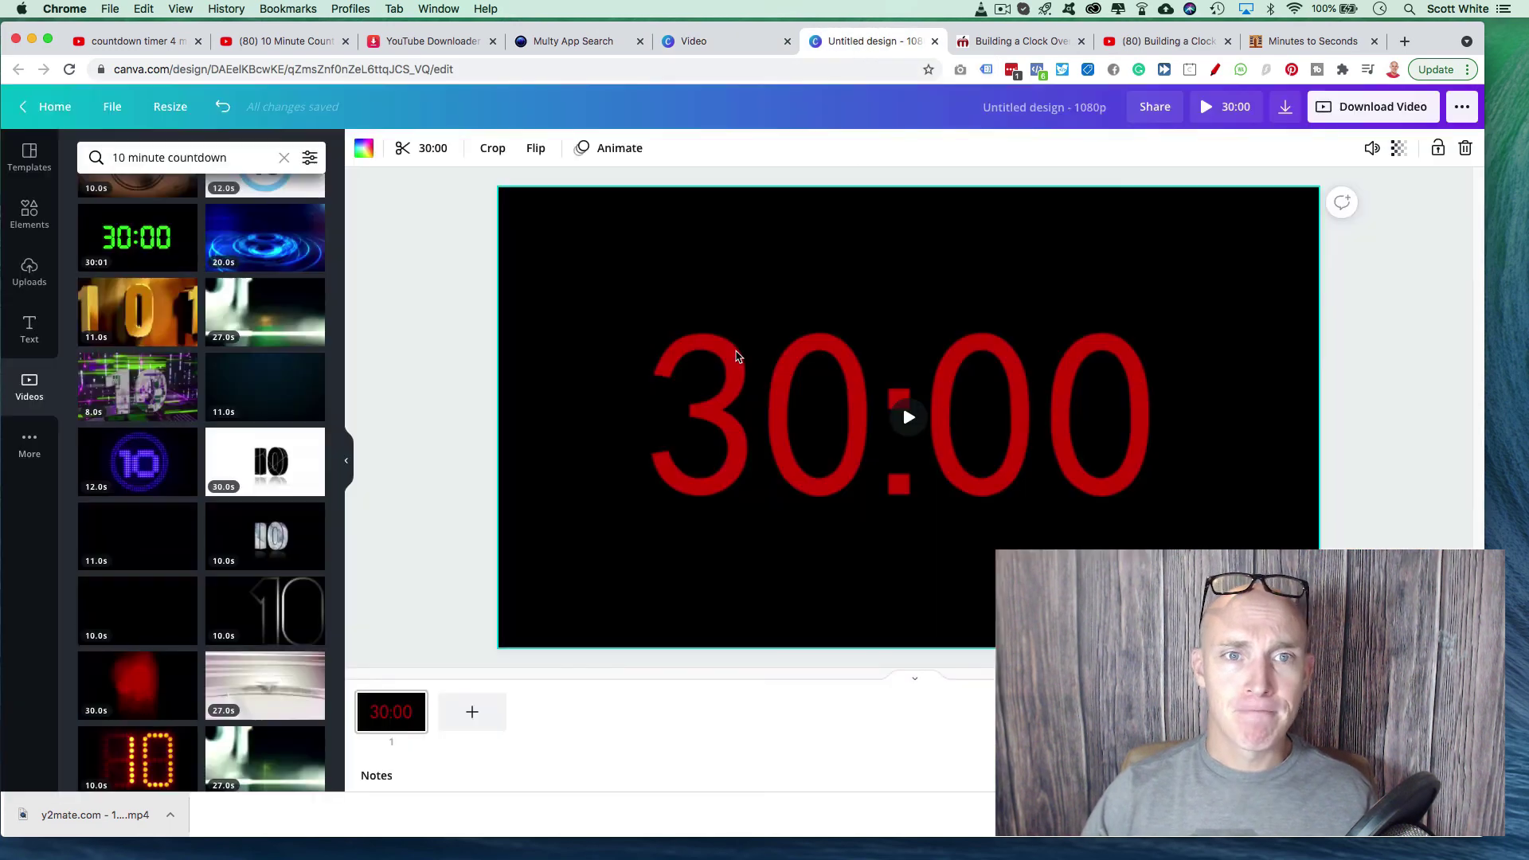